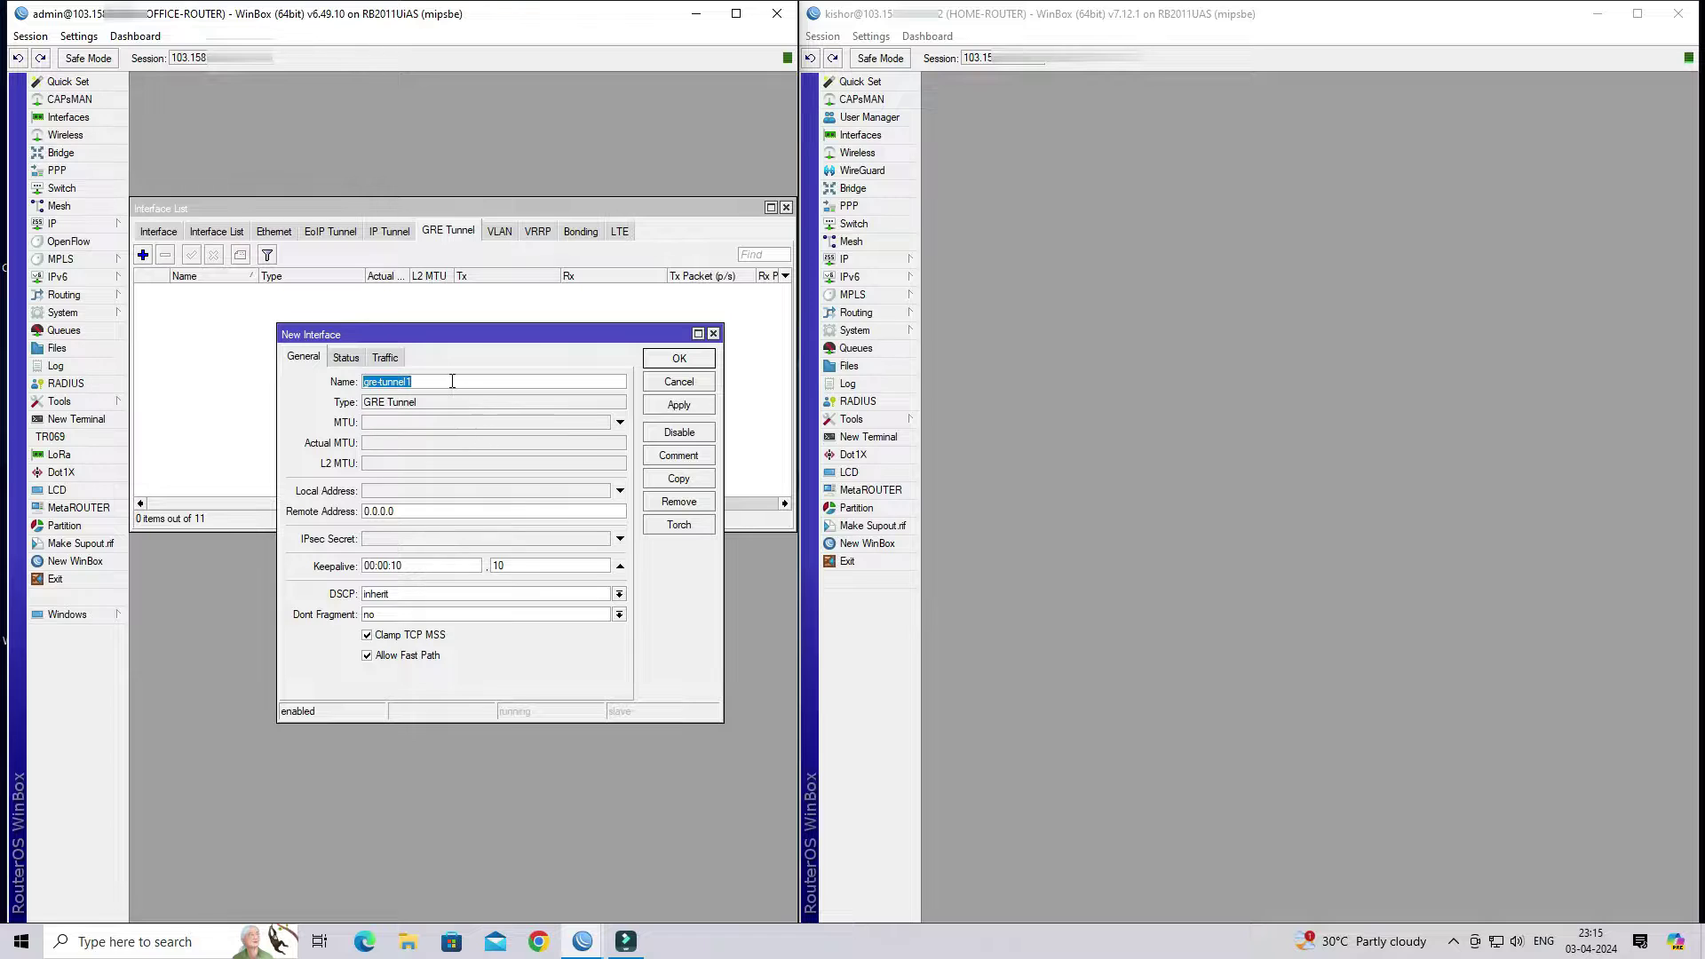
Name the new GRE tunnel interface on the office router OFFICE GRE.
{"action": "left_click", "coordinate": [437, 379]}
{"action": "left_click_drag", "start_coordinate": [437, 379], "coordinate": [367, 379]}
{"action": "type", "text": "OFFICE GRE"}
{"action": "left_click_drag", "start_coordinate": [424, 380], "coordinate": [361, 381]}
Set the OFFICE GRE tunnel's local address to the office router's public WAN IP and its remote address to the home router's public WAN IP.
{"action": "left_click", "coordinate": [456, 500]}
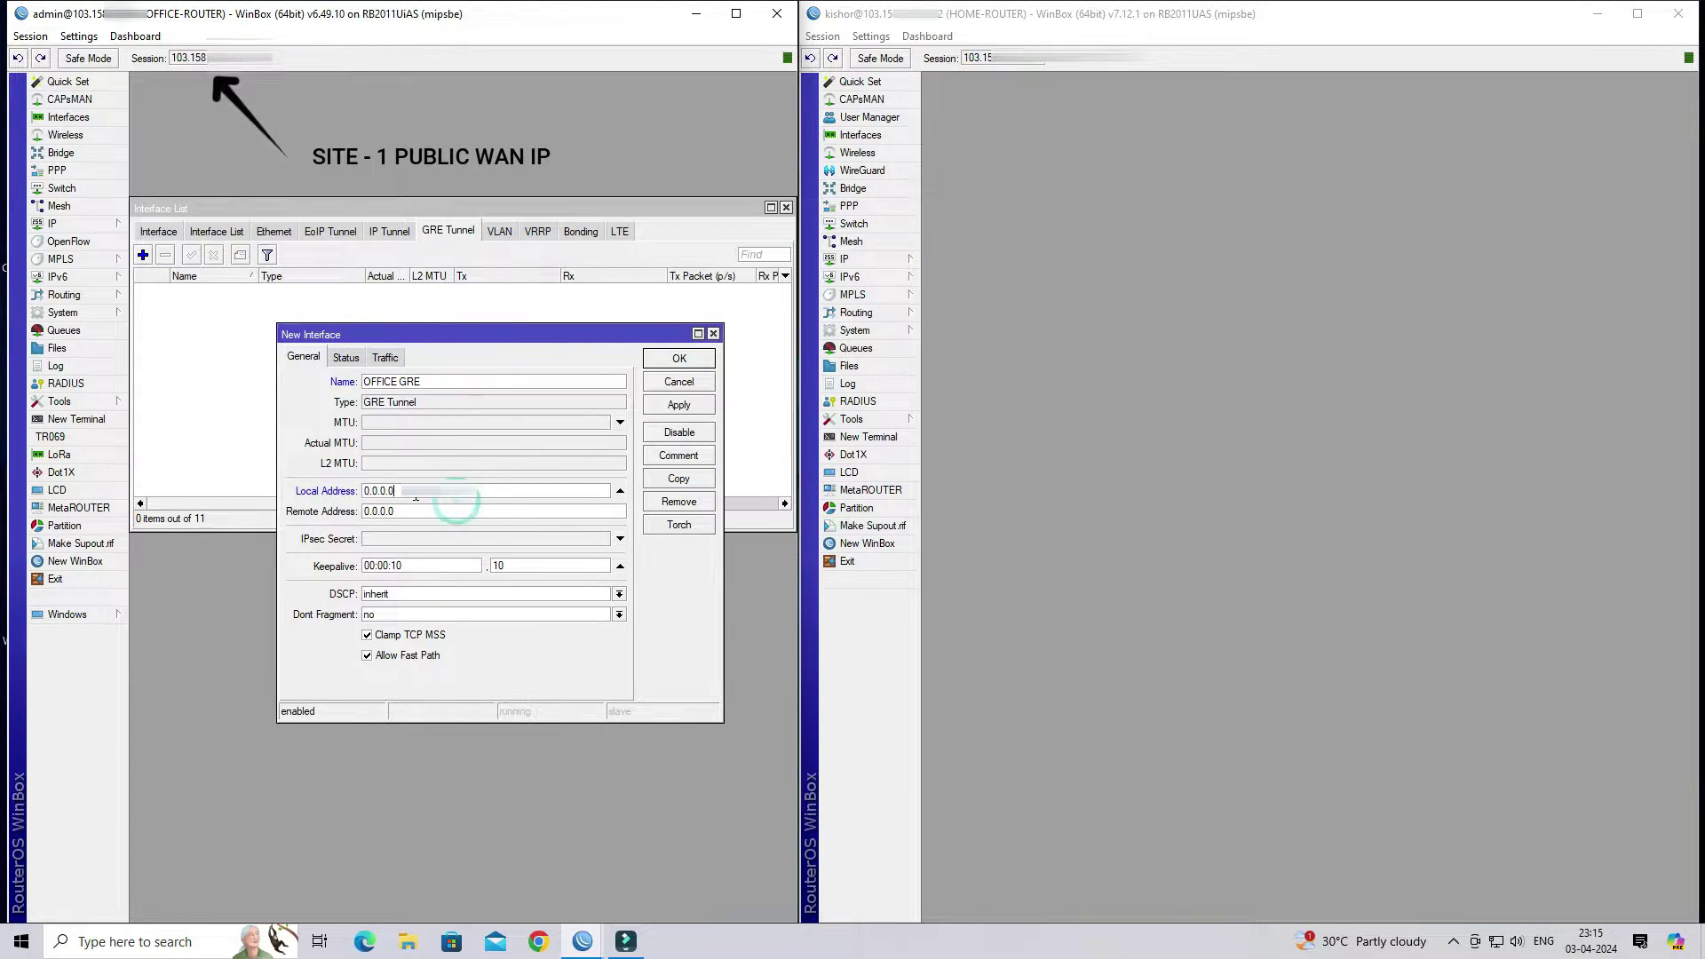
{"action": "double_click", "coordinate": [376, 494]}
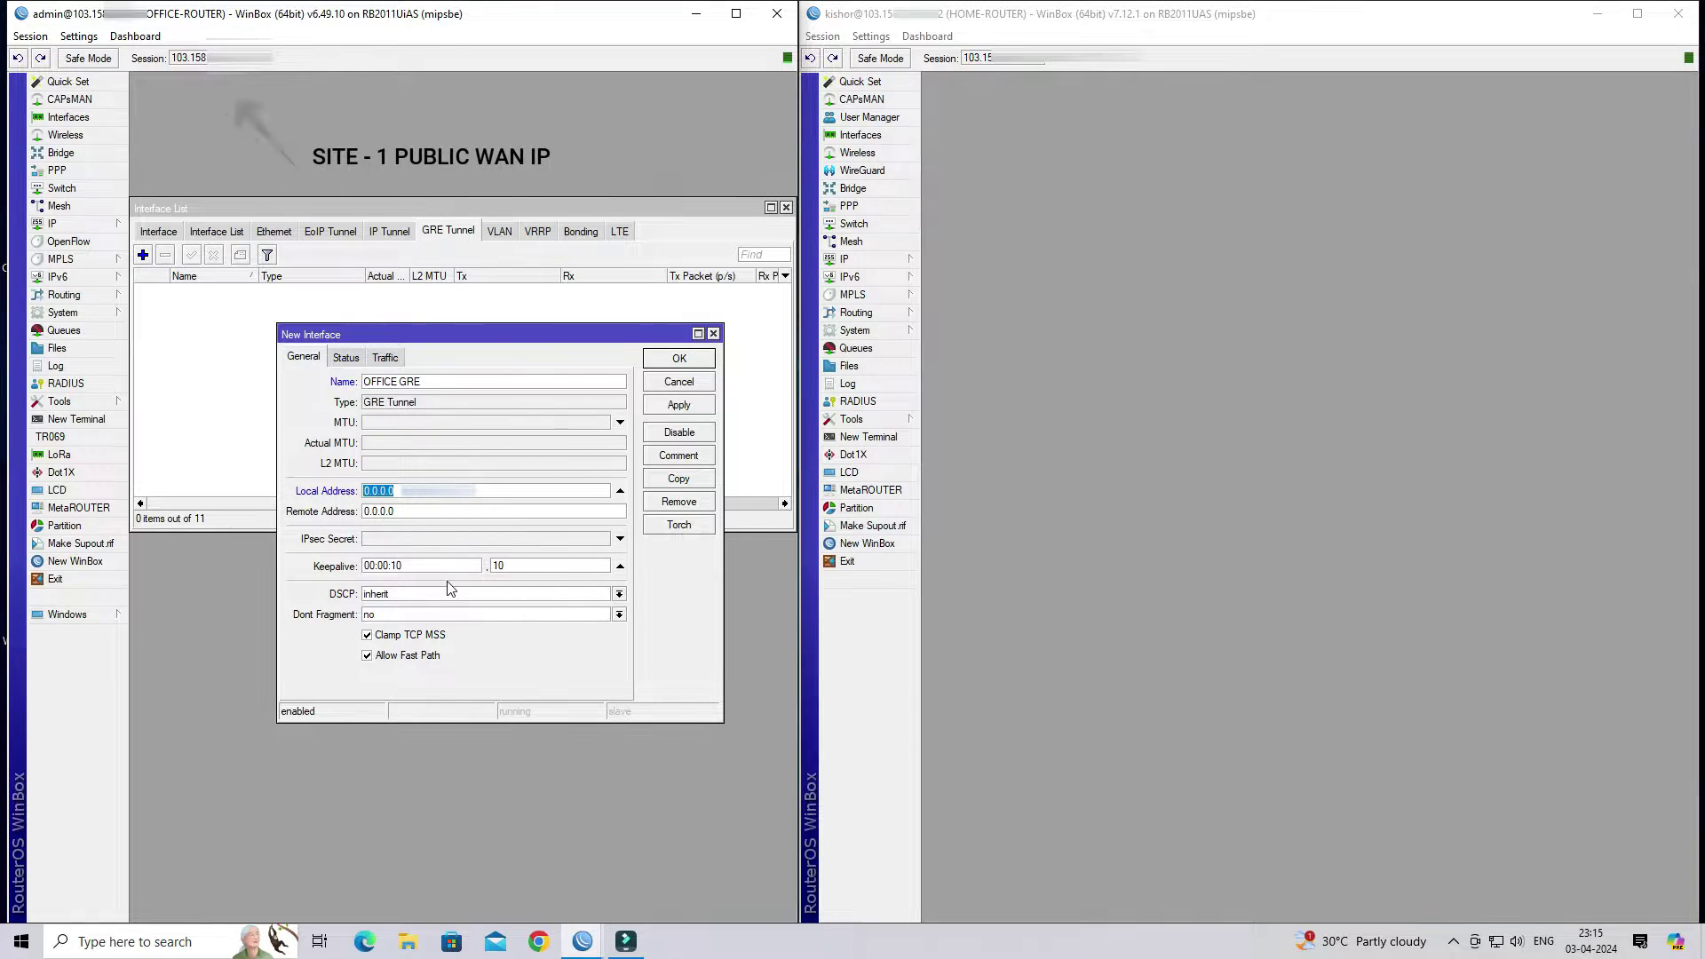
{"action": "type", "text": "103.158."}
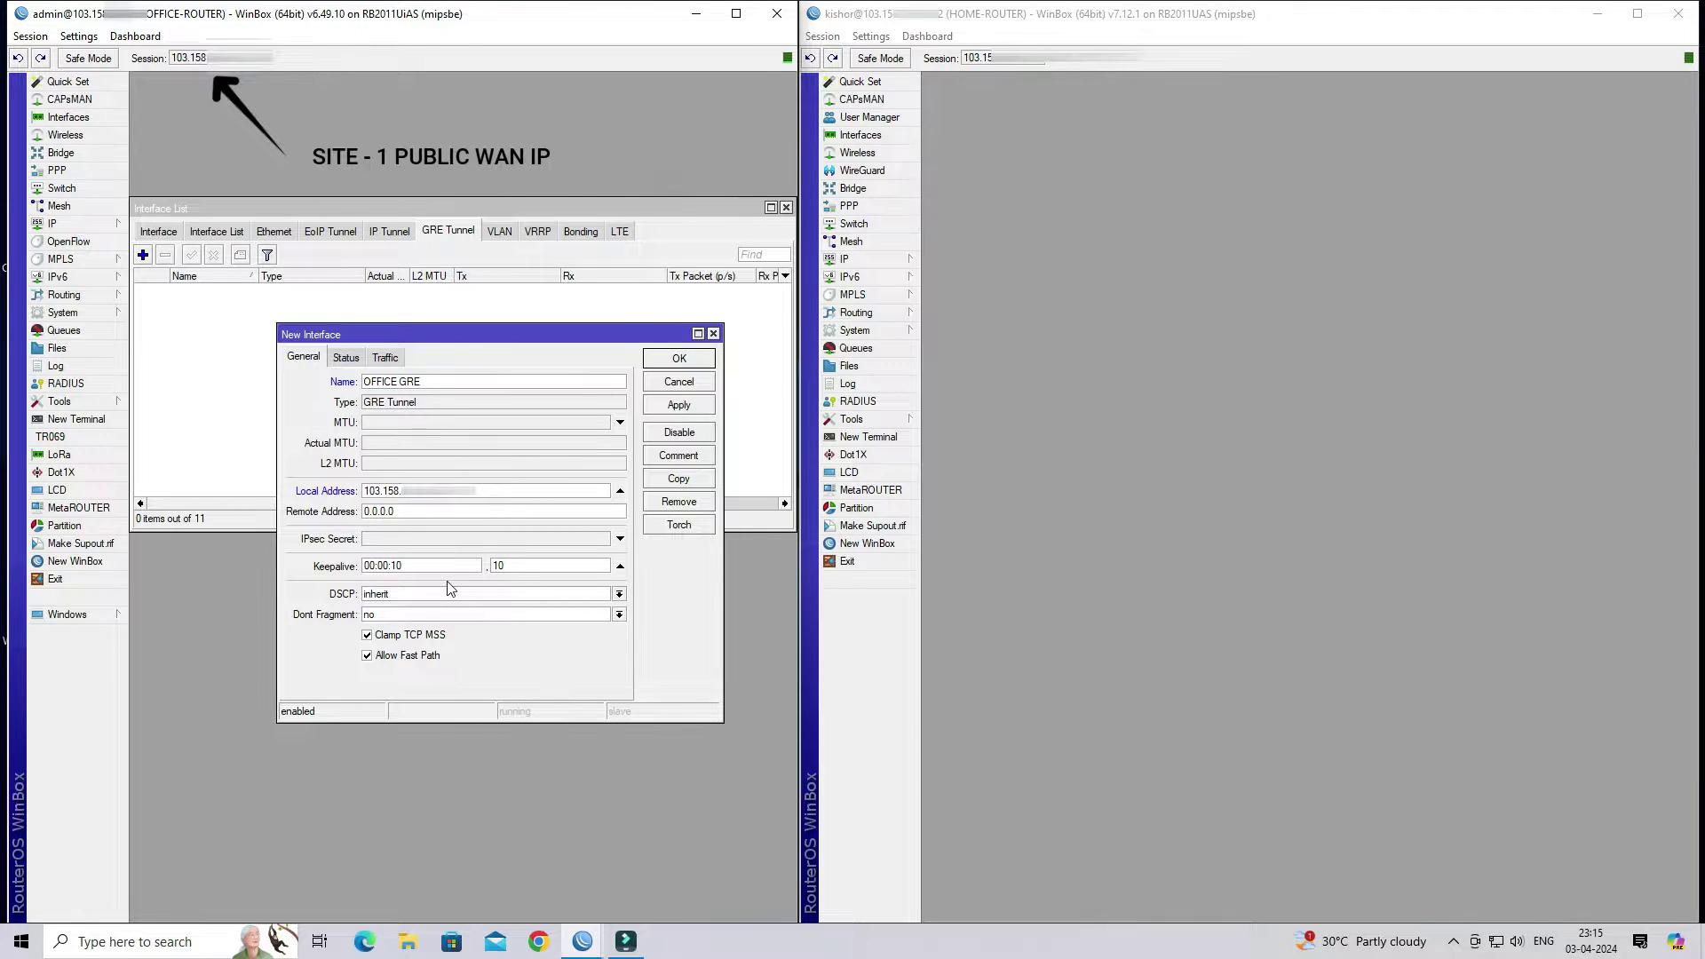
{"action": "double_click", "coordinate": [381, 511]}
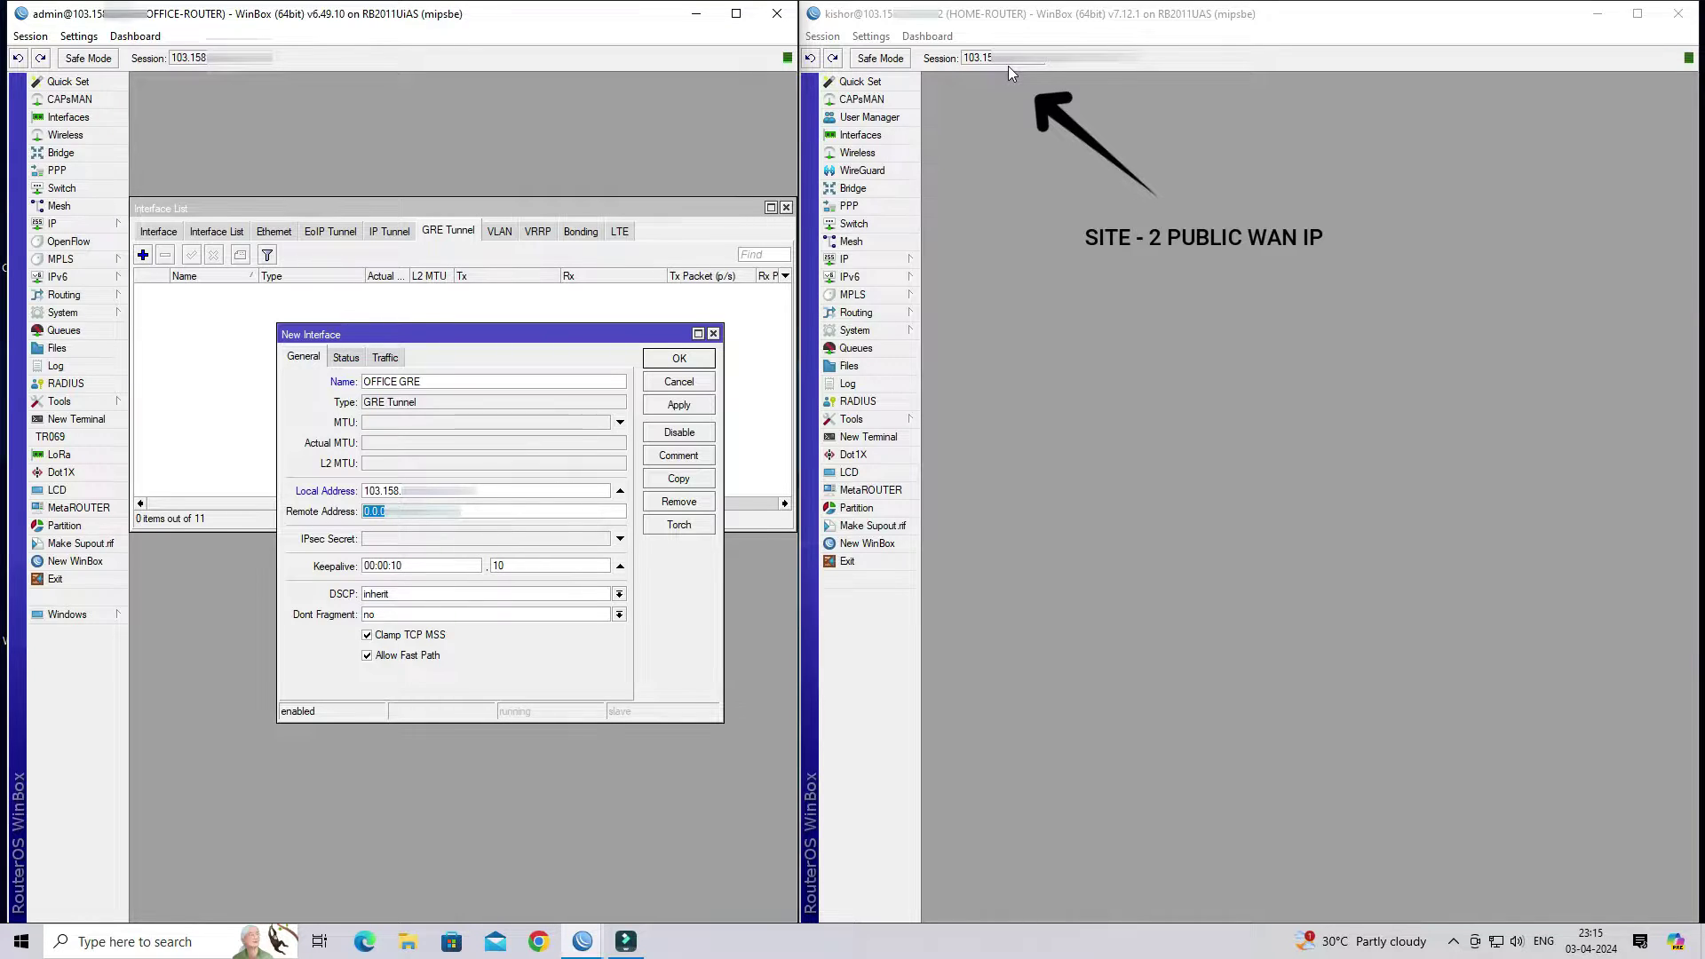
{"action": "type", "text": "103."}
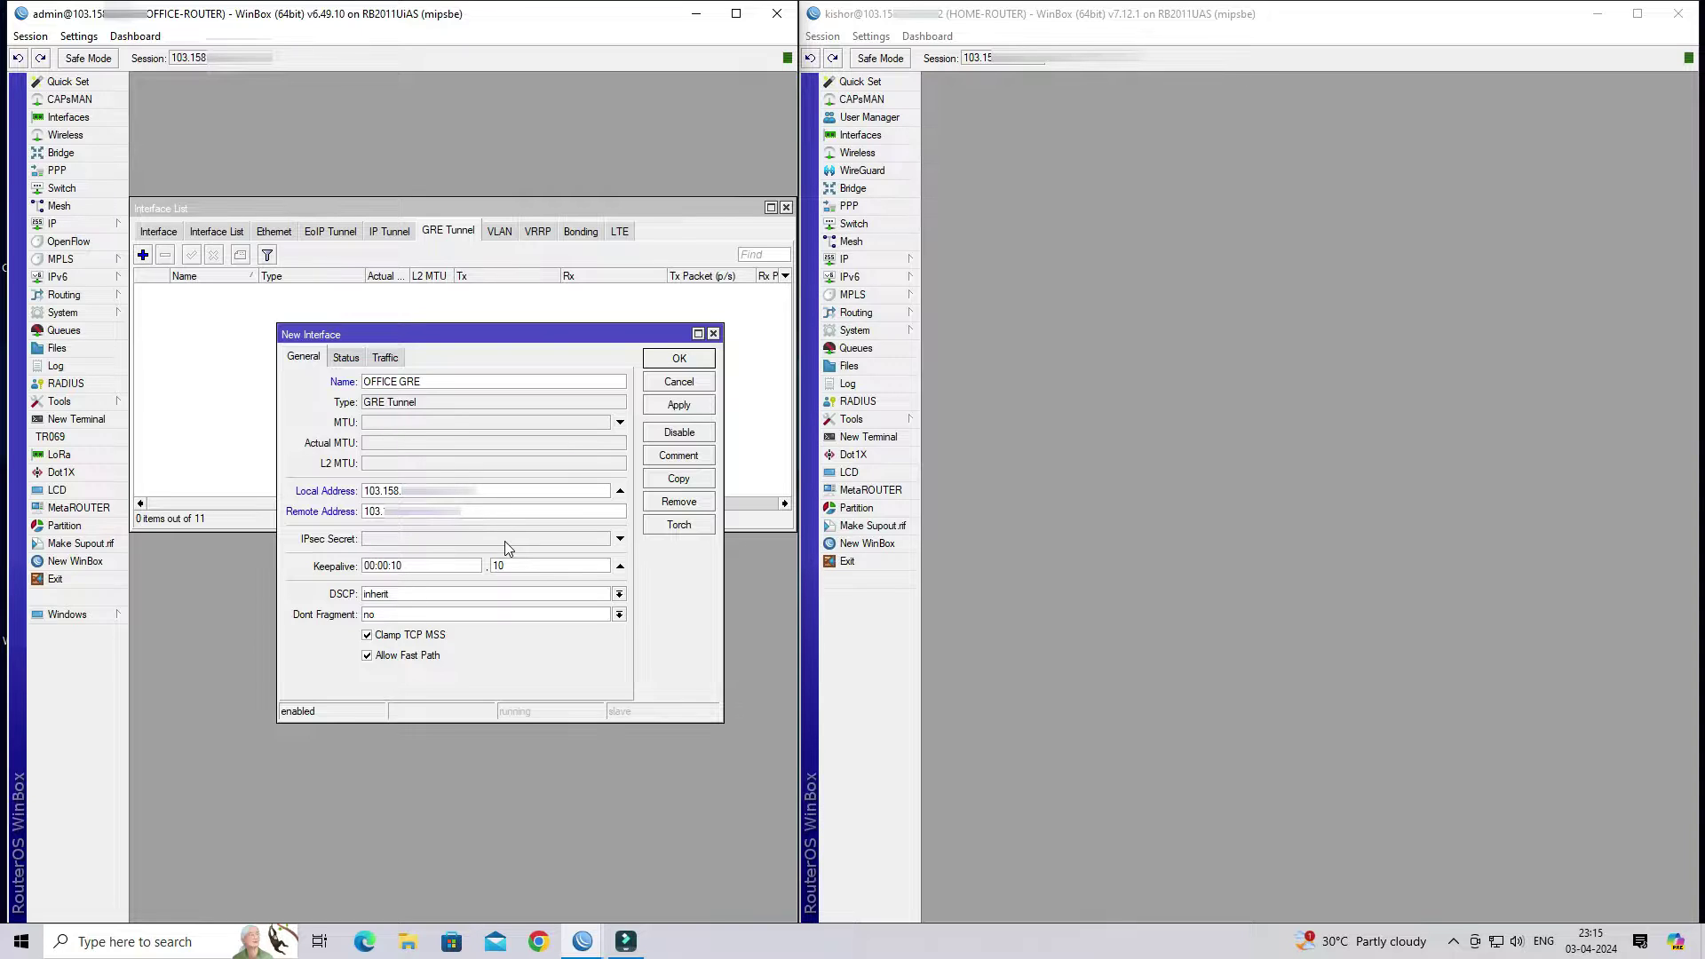
Enter the IPsec secret for OFFICE GRE with Allow Fast Path turned off, save the tunnel and close the interface list.
{"action": "left_click", "coordinate": [399, 537]}
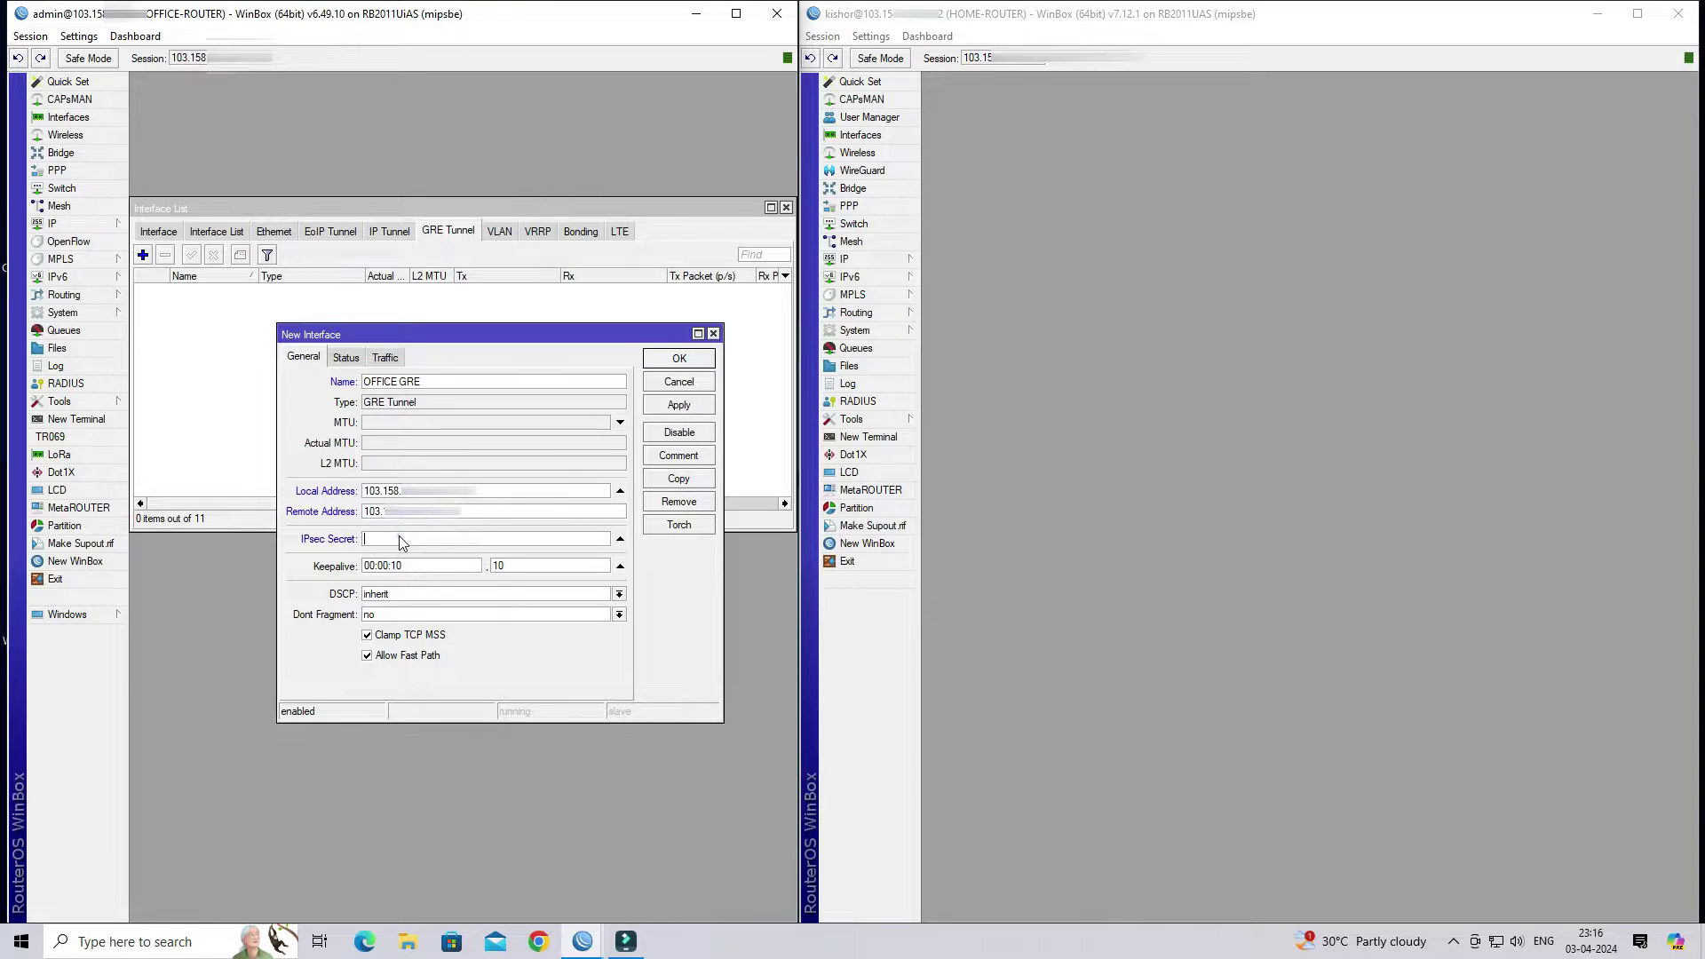
{"action": "left_click", "coordinate": [398, 536]}
{"action": "left_click", "coordinate": [404, 659]}
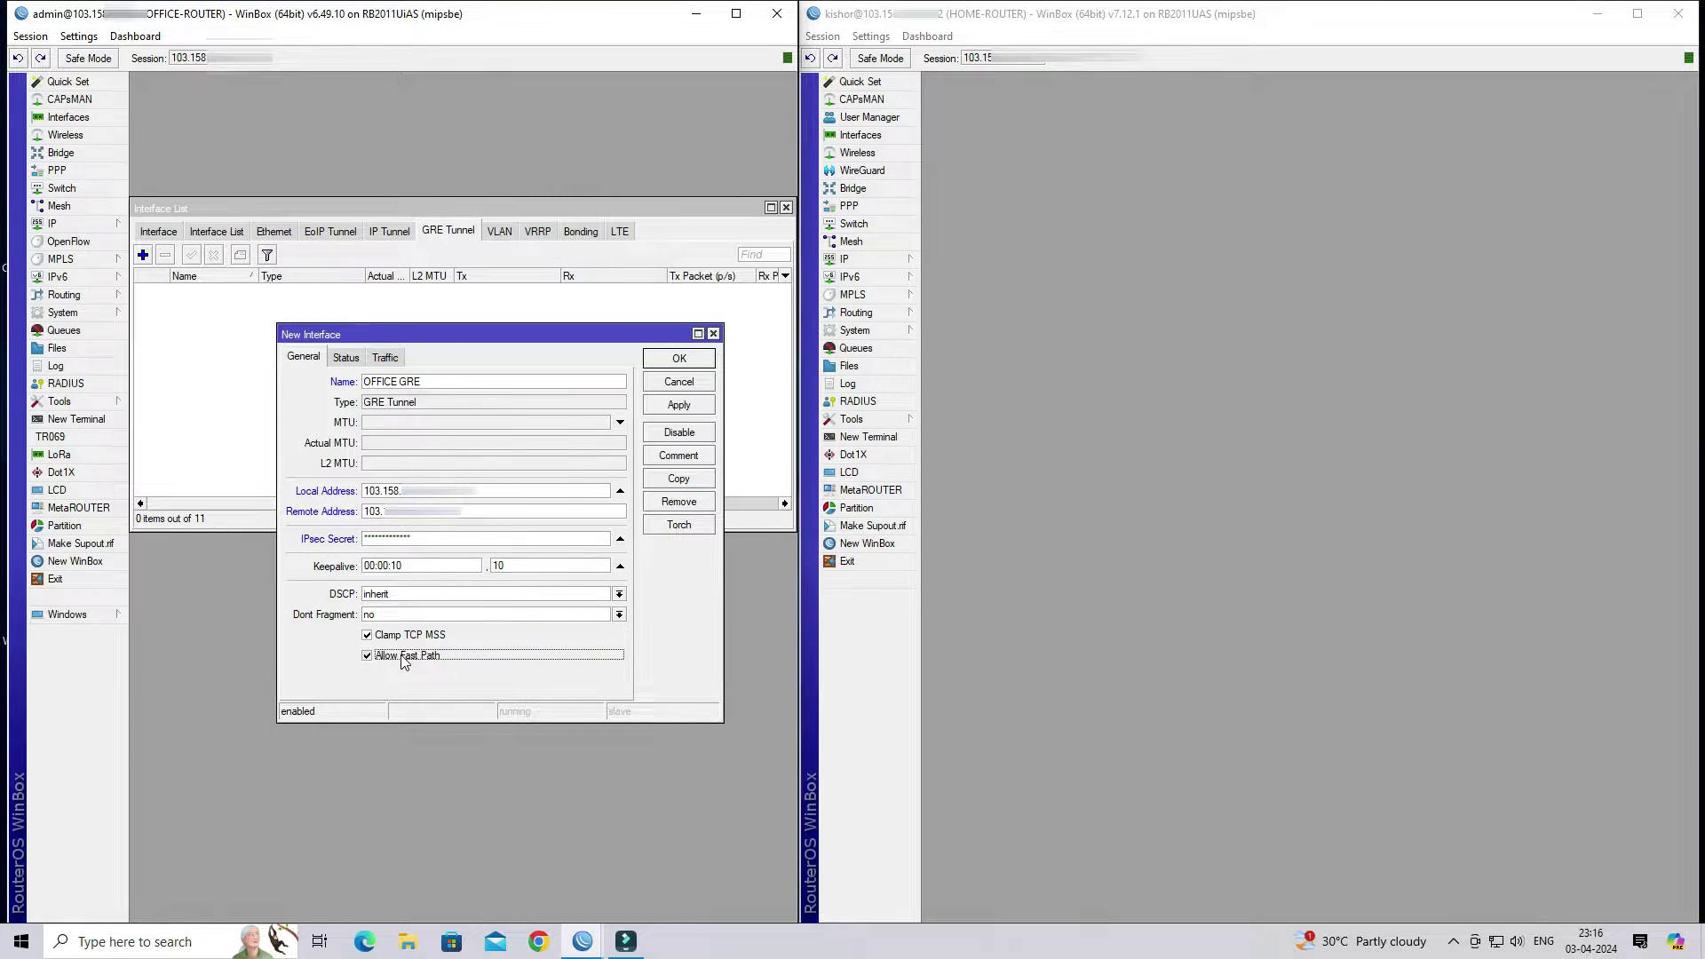
{"action": "left_click", "coordinate": [678, 406]}
{"action": "left_click", "coordinate": [679, 358]}
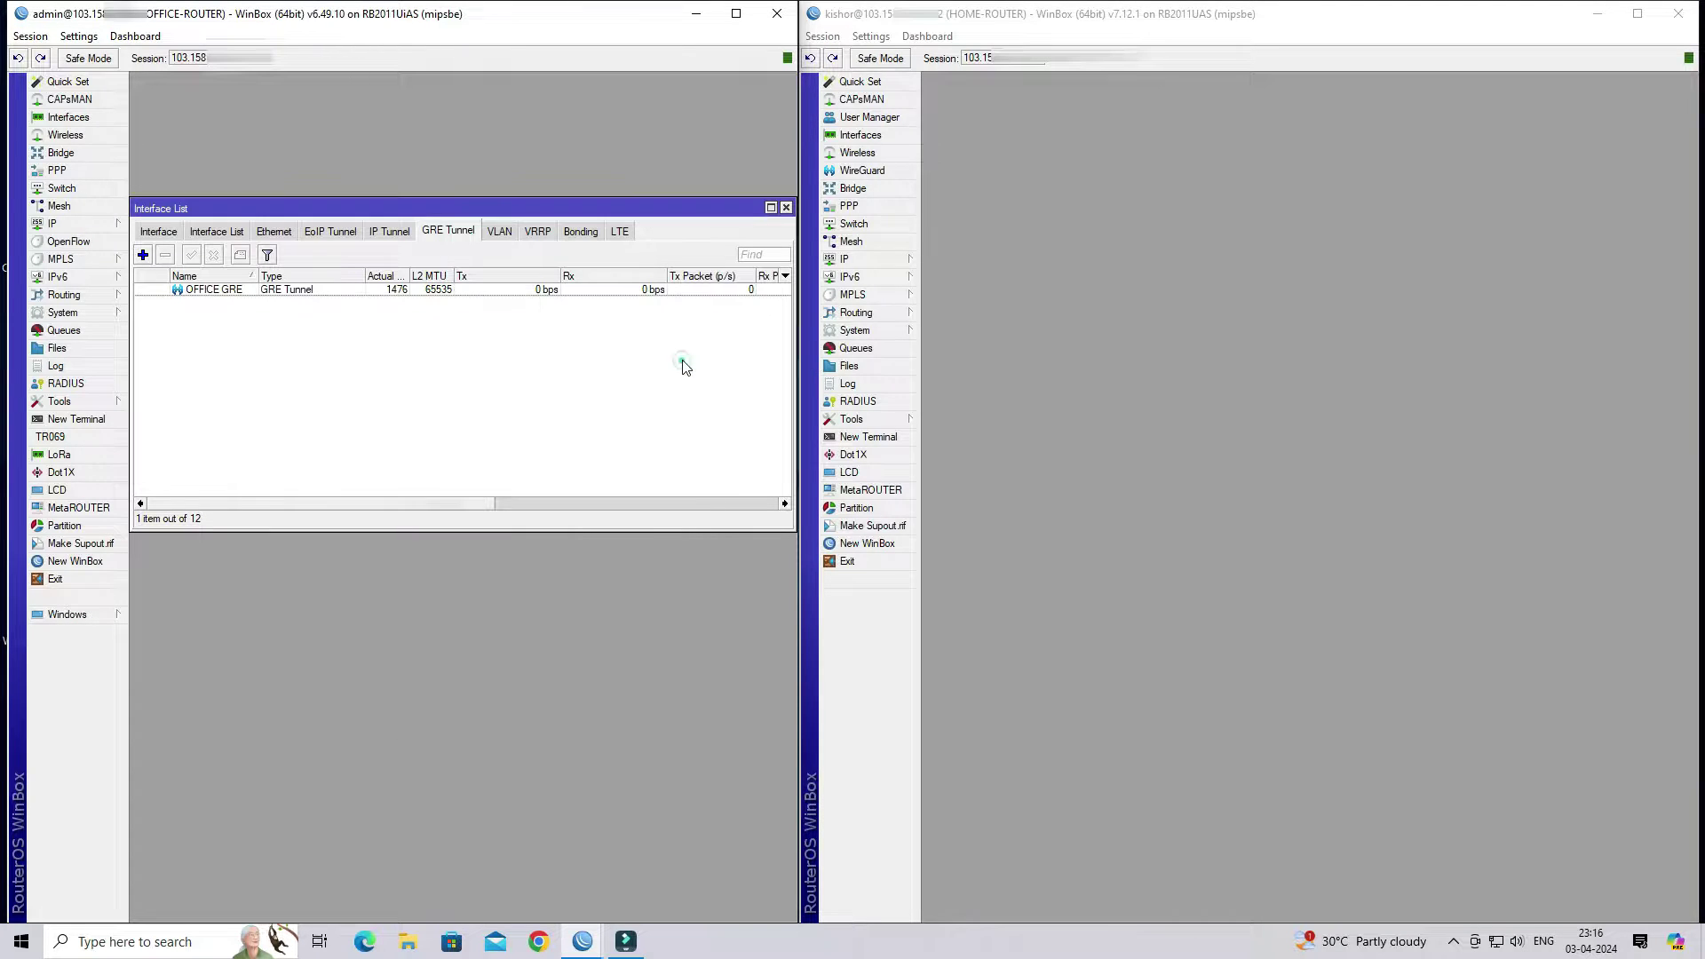
{"action": "left_click", "coordinate": [285, 293]}
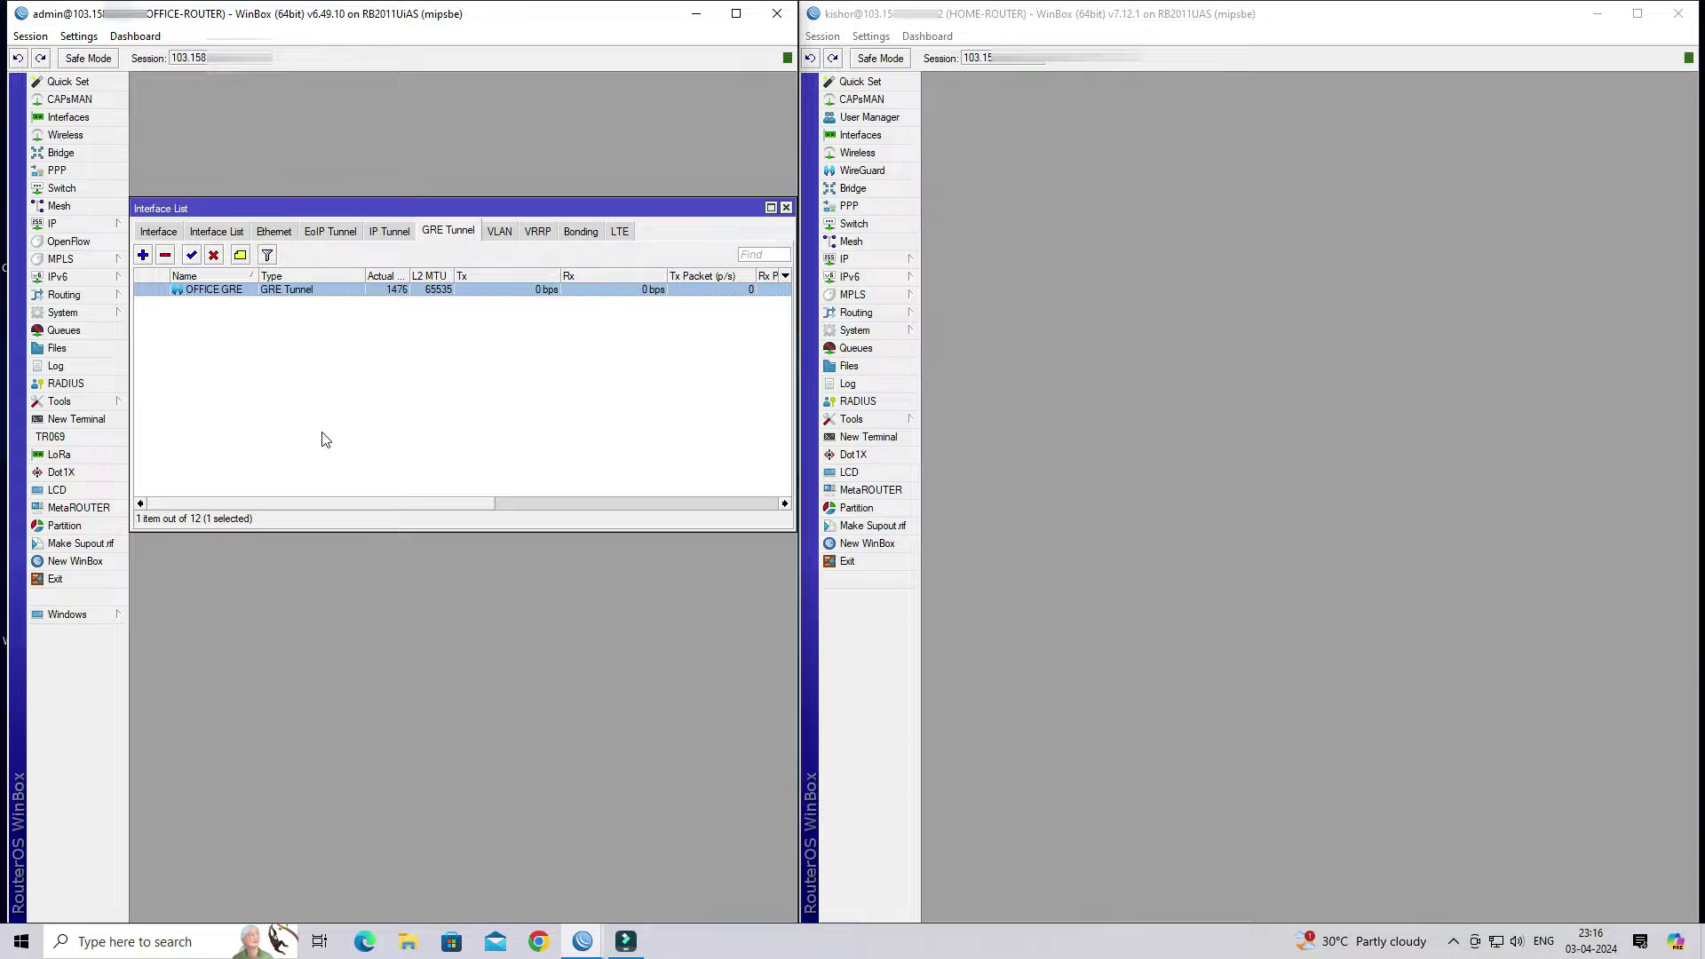
{"action": "left_click", "coordinate": [786, 207]}
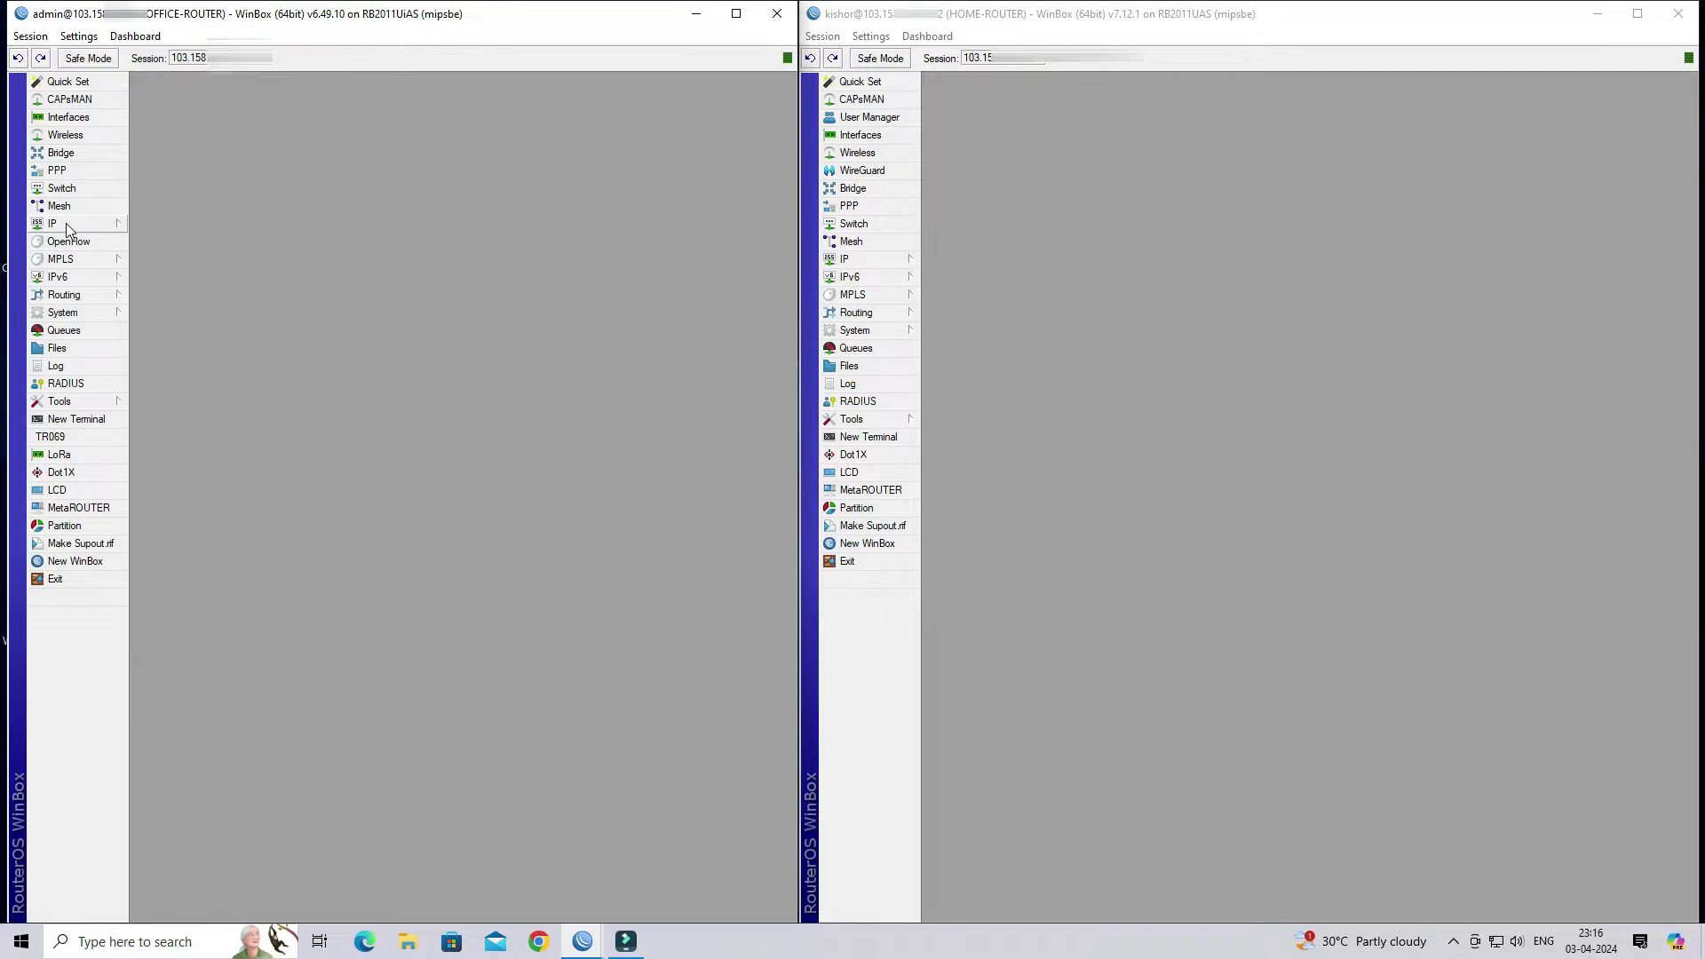
Start a new IP address entry on the office router with address 10.0.0.1/30 and interface OFFICE GRE.
{"action": "mouse_move", "coordinate": [66, 222]}
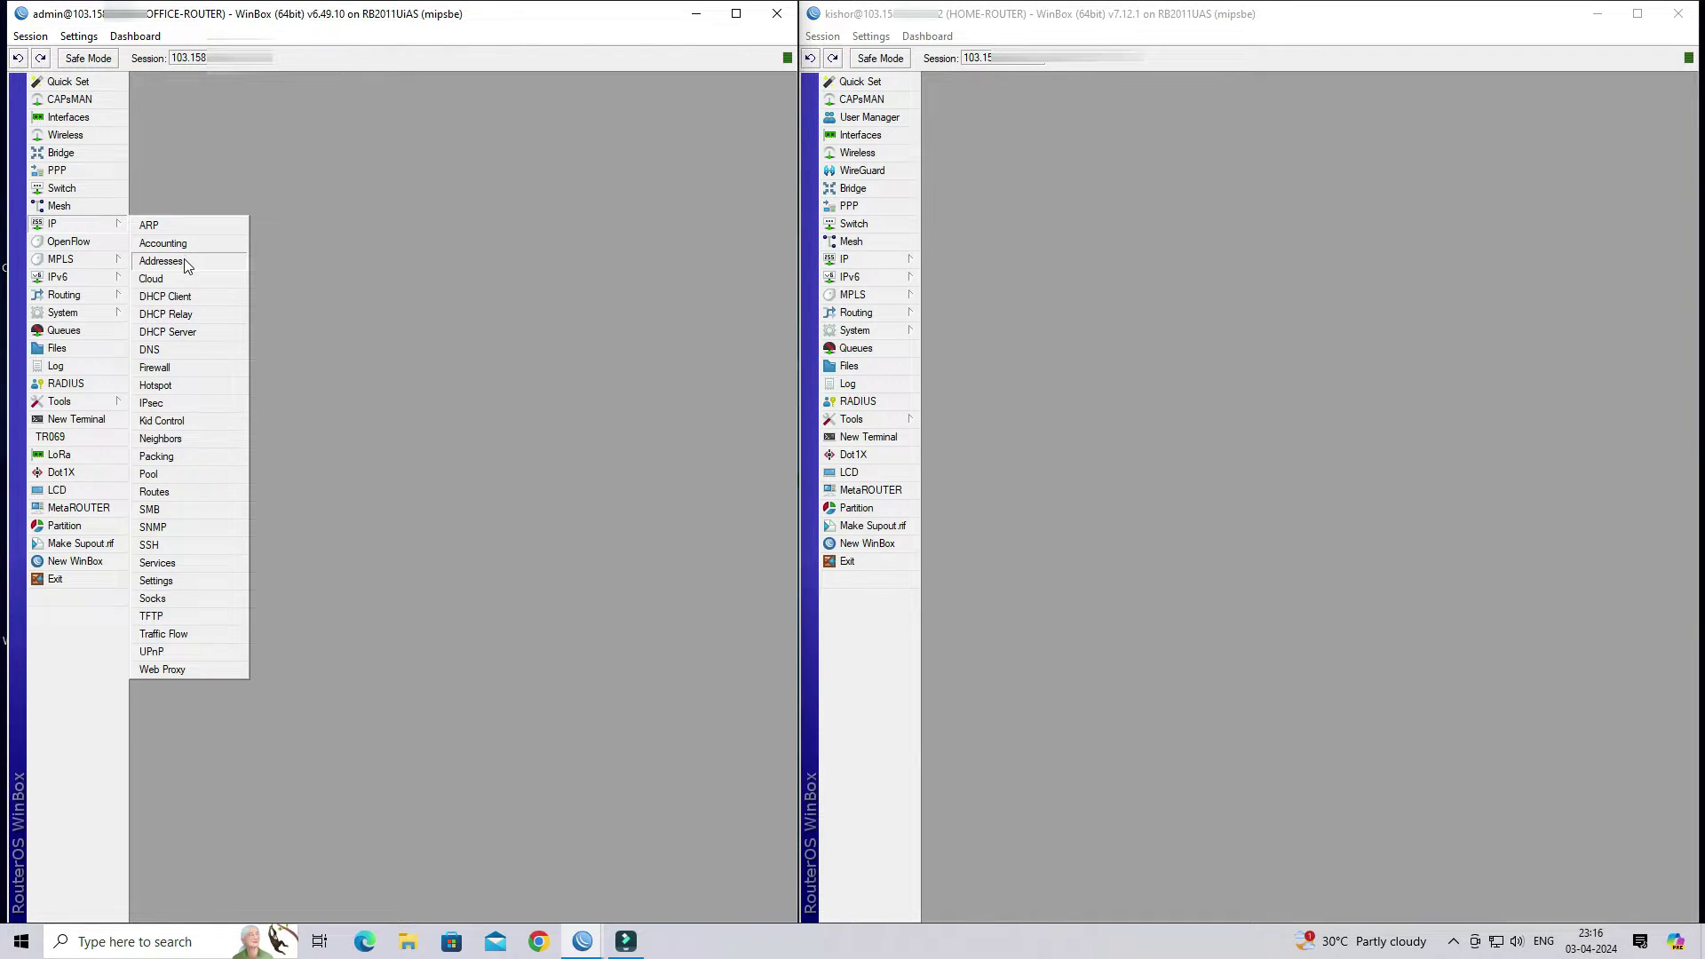
{"action": "left_click", "coordinate": [161, 262]}
{"action": "left_click_drag", "start_coordinate": [446, 349], "coordinate": [377, 302]}
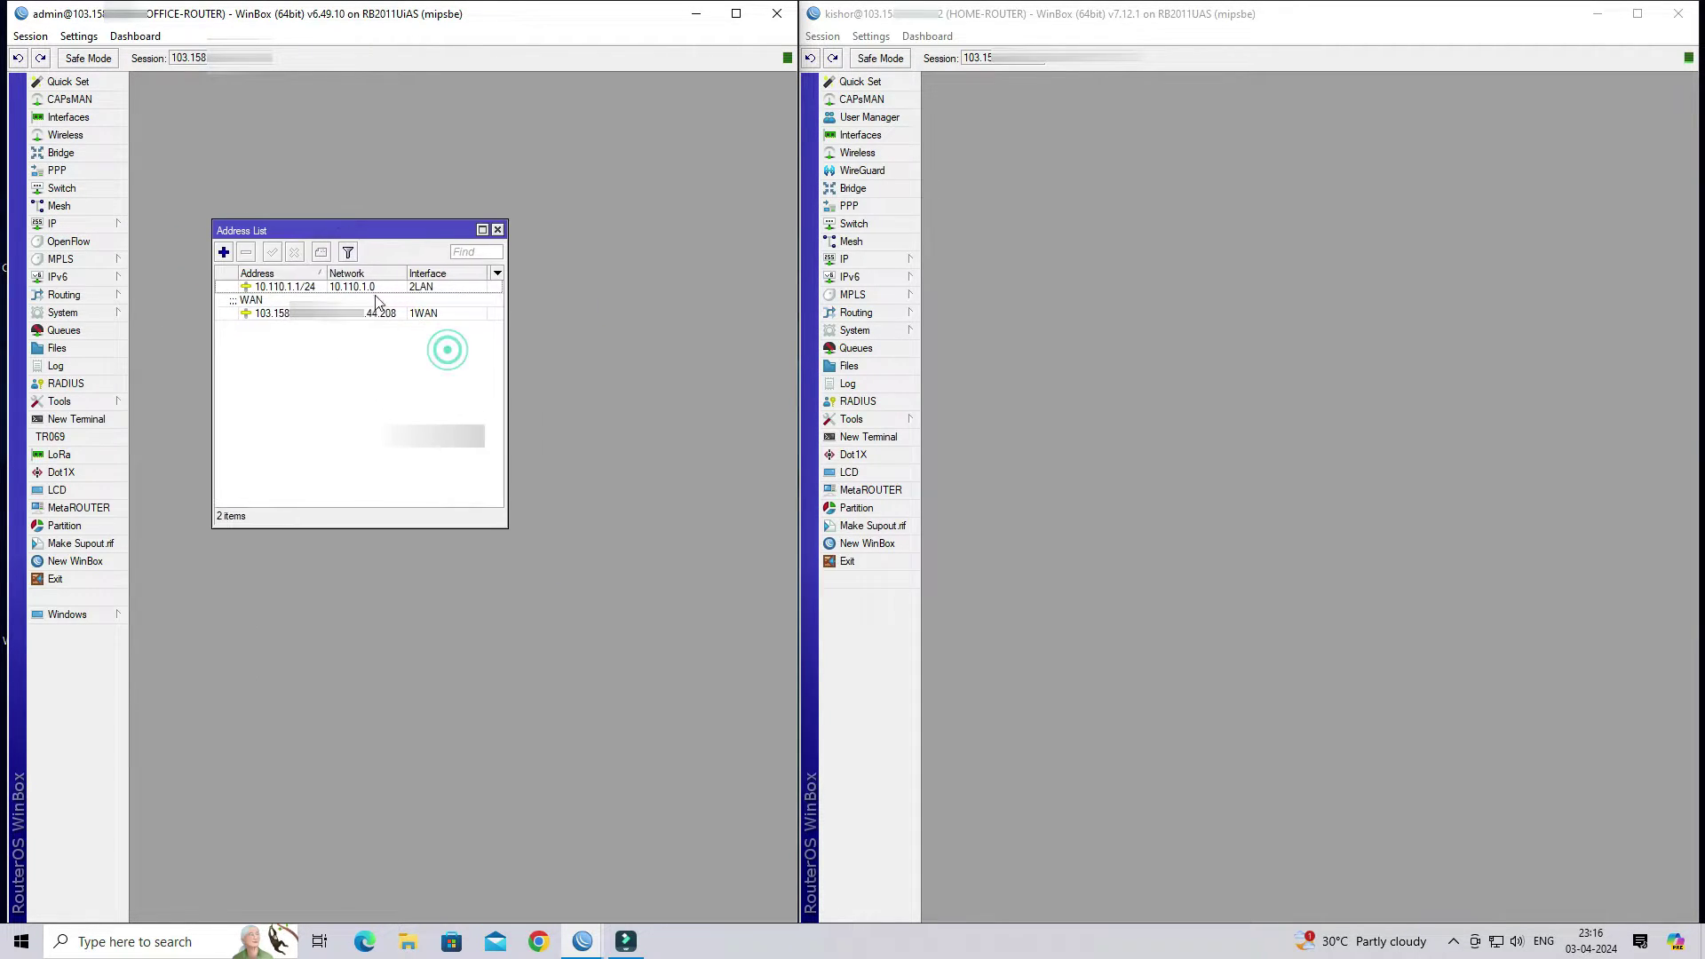
{"action": "left_click_drag", "start_coordinate": [505, 525], "coordinate": [639, 680]}
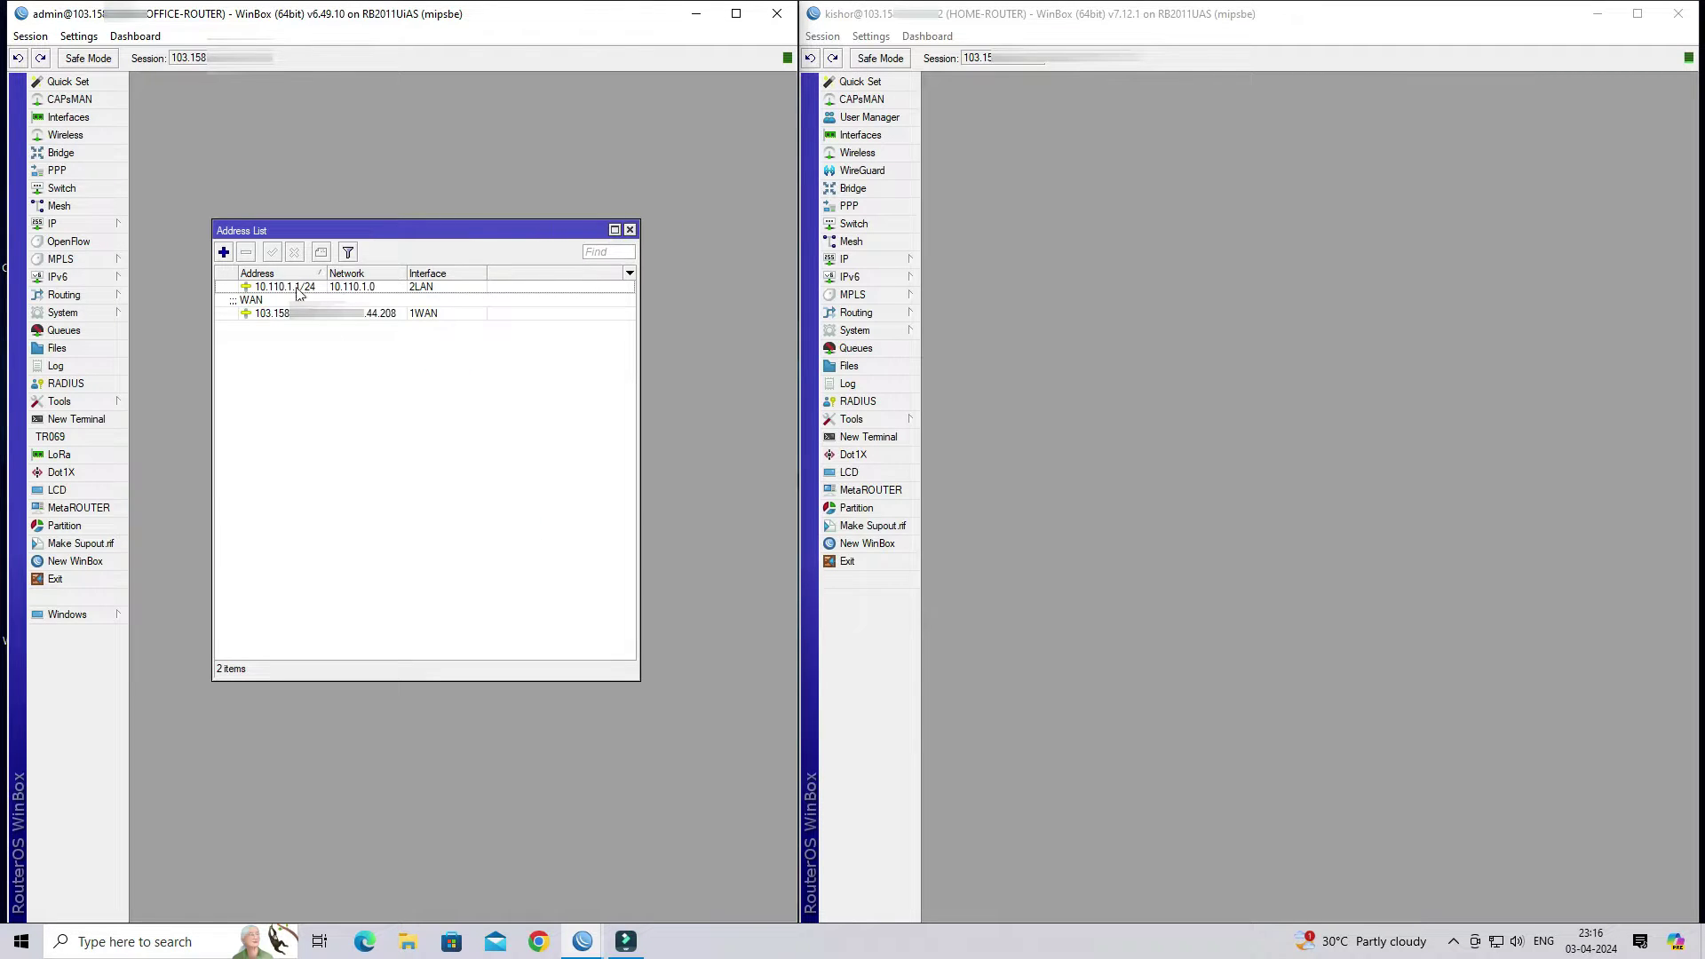
{"action": "left_click", "coordinate": [223, 254]}
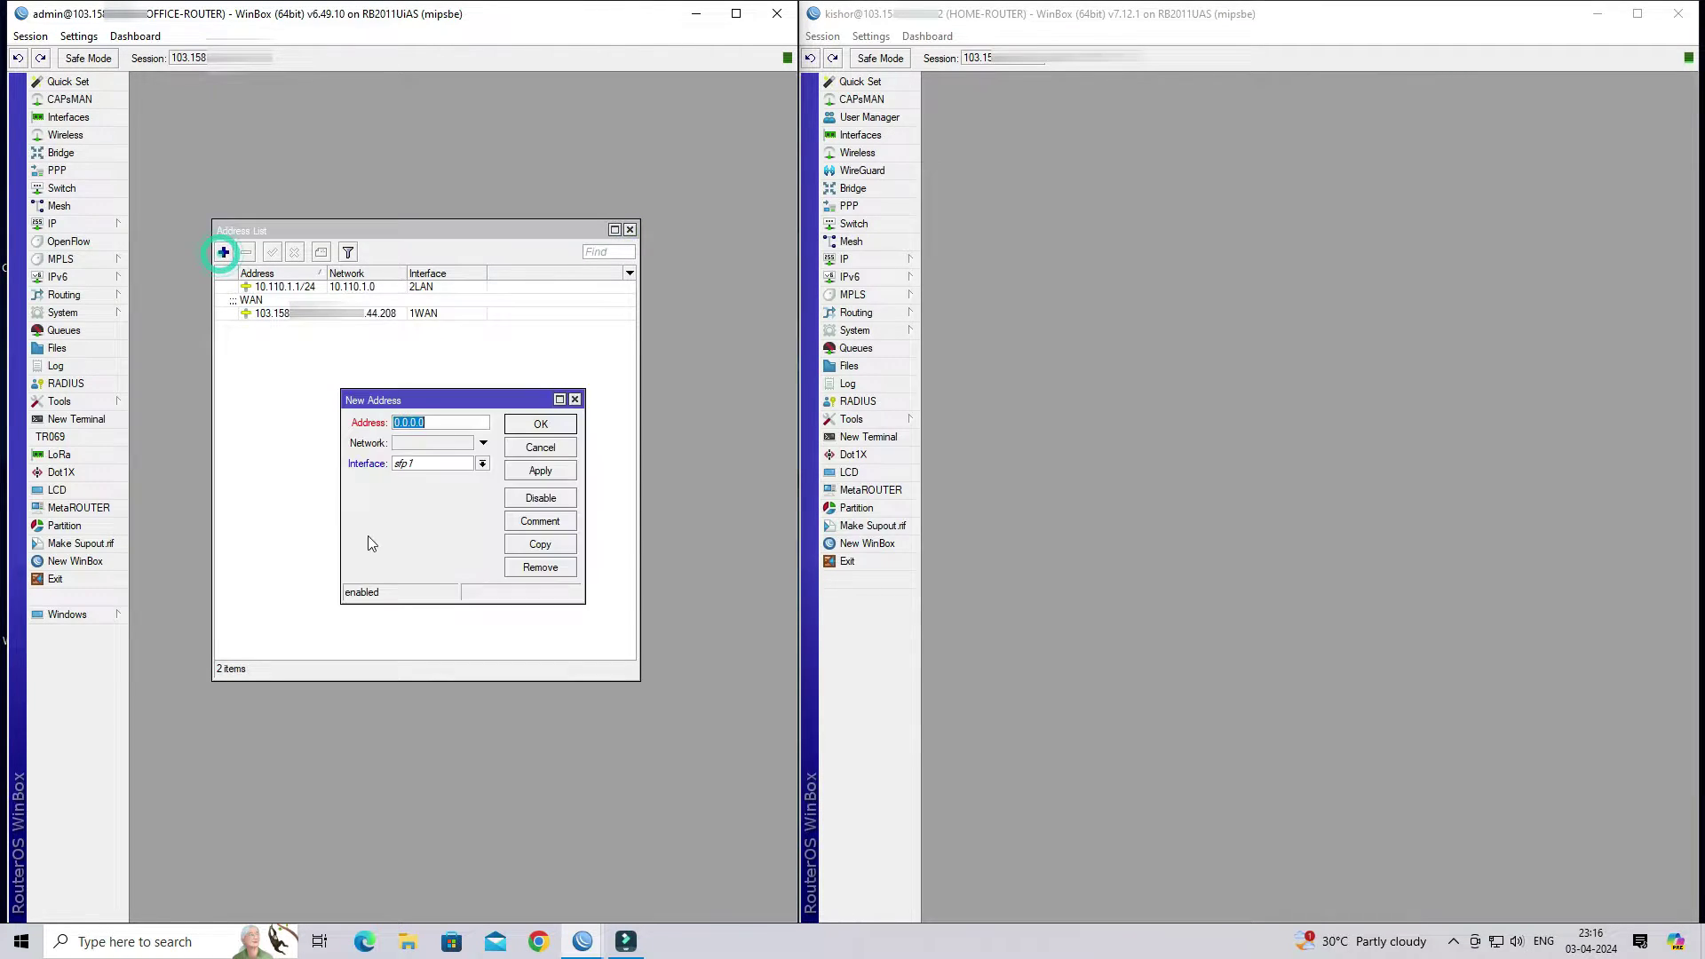
{"action": "left_click", "coordinate": [430, 421]}
{"action": "double_click", "coordinate": [455, 422]}
{"action": "type", "text": "10."}
{"action": "left_click", "coordinate": [482, 463]}
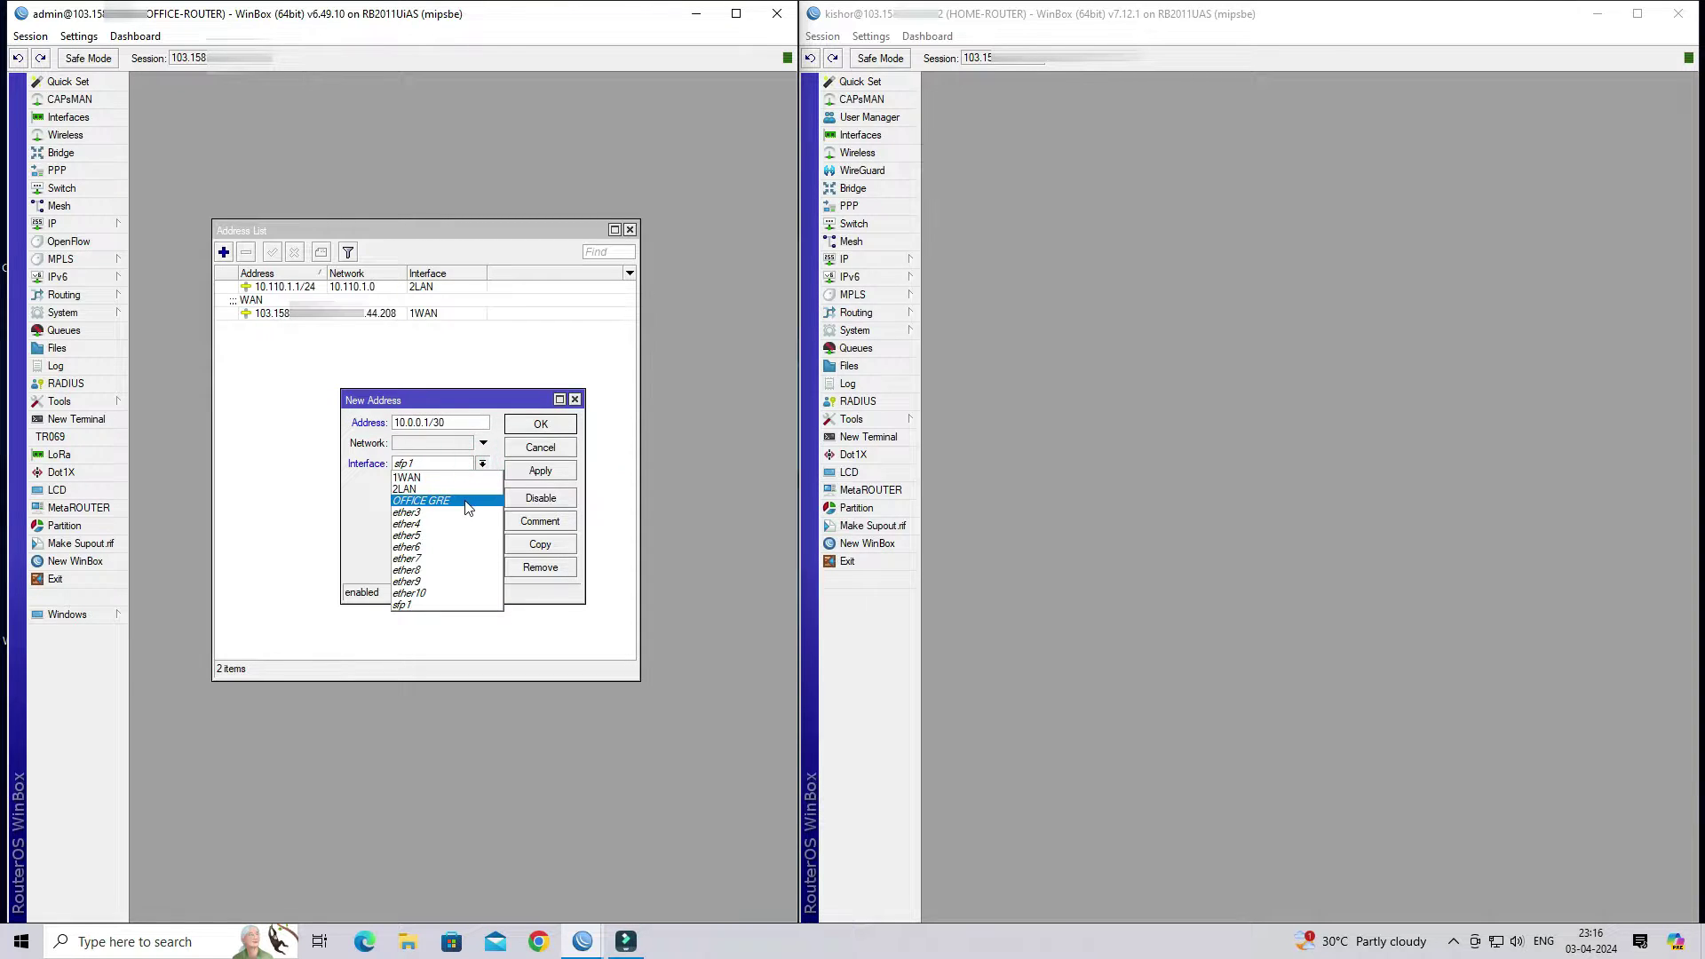
{"action": "left_click", "coordinate": [468, 501]}
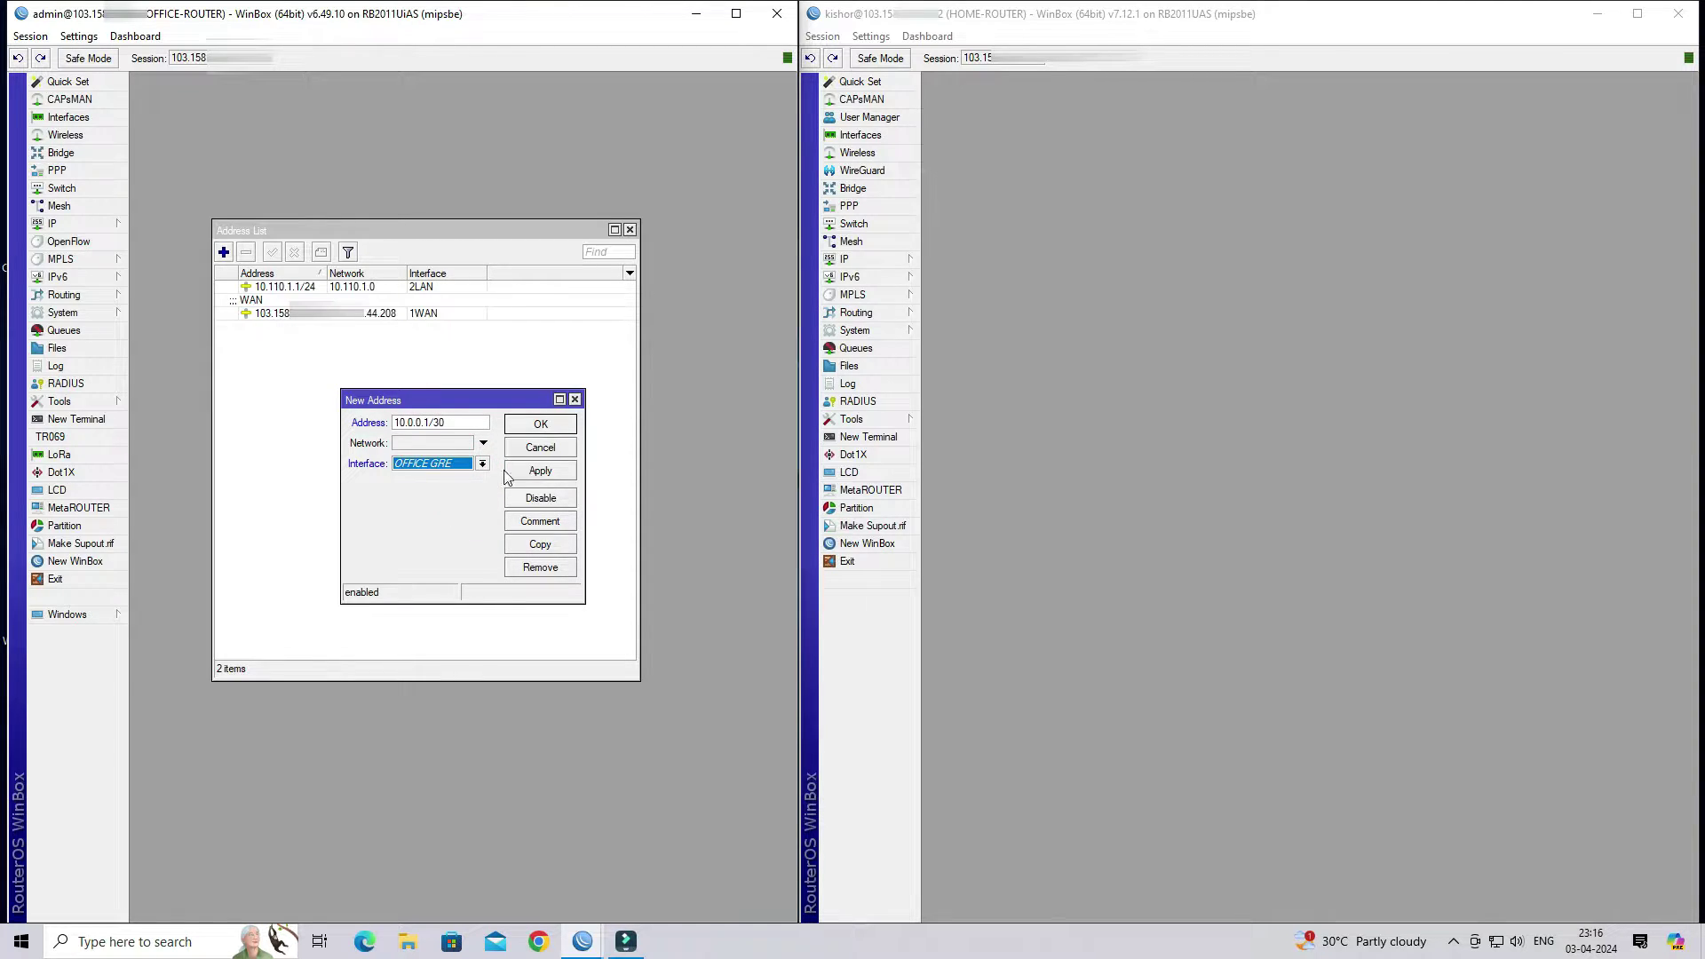
Add the comment GRE to the new address entry and save it to the address list.
{"action": "left_click", "coordinate": [547, 521]}
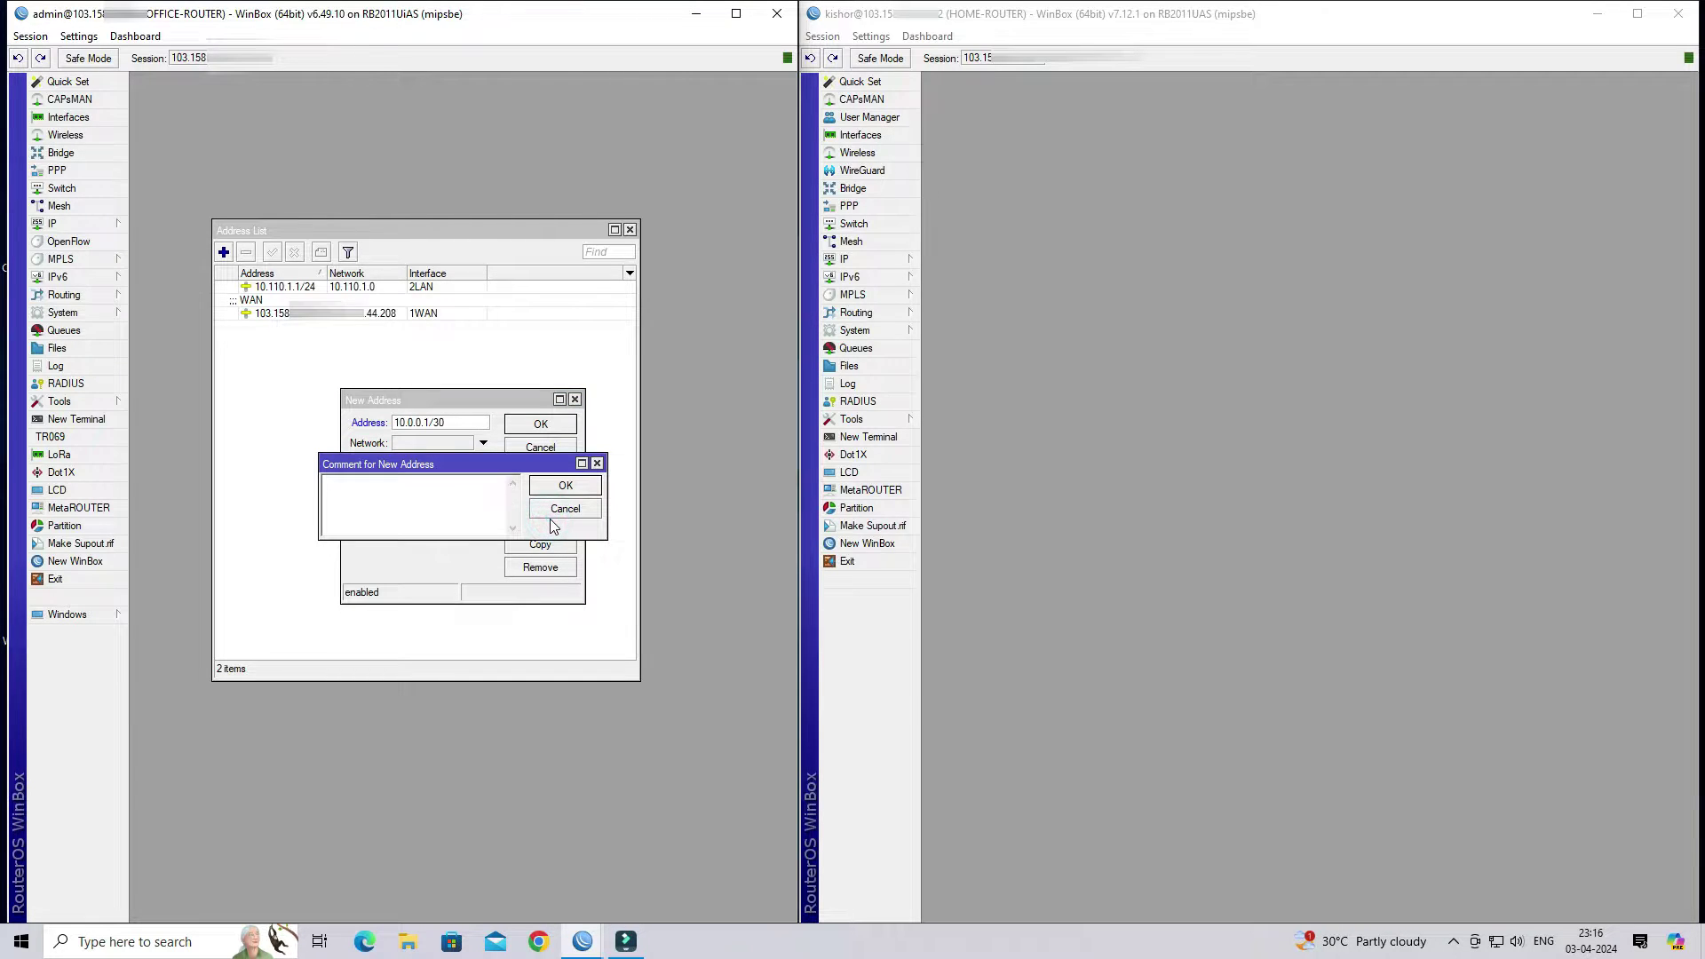
{"action": "type", "text": "GRE"}
{"action": "left_click", "coordinate": [565, 485]}
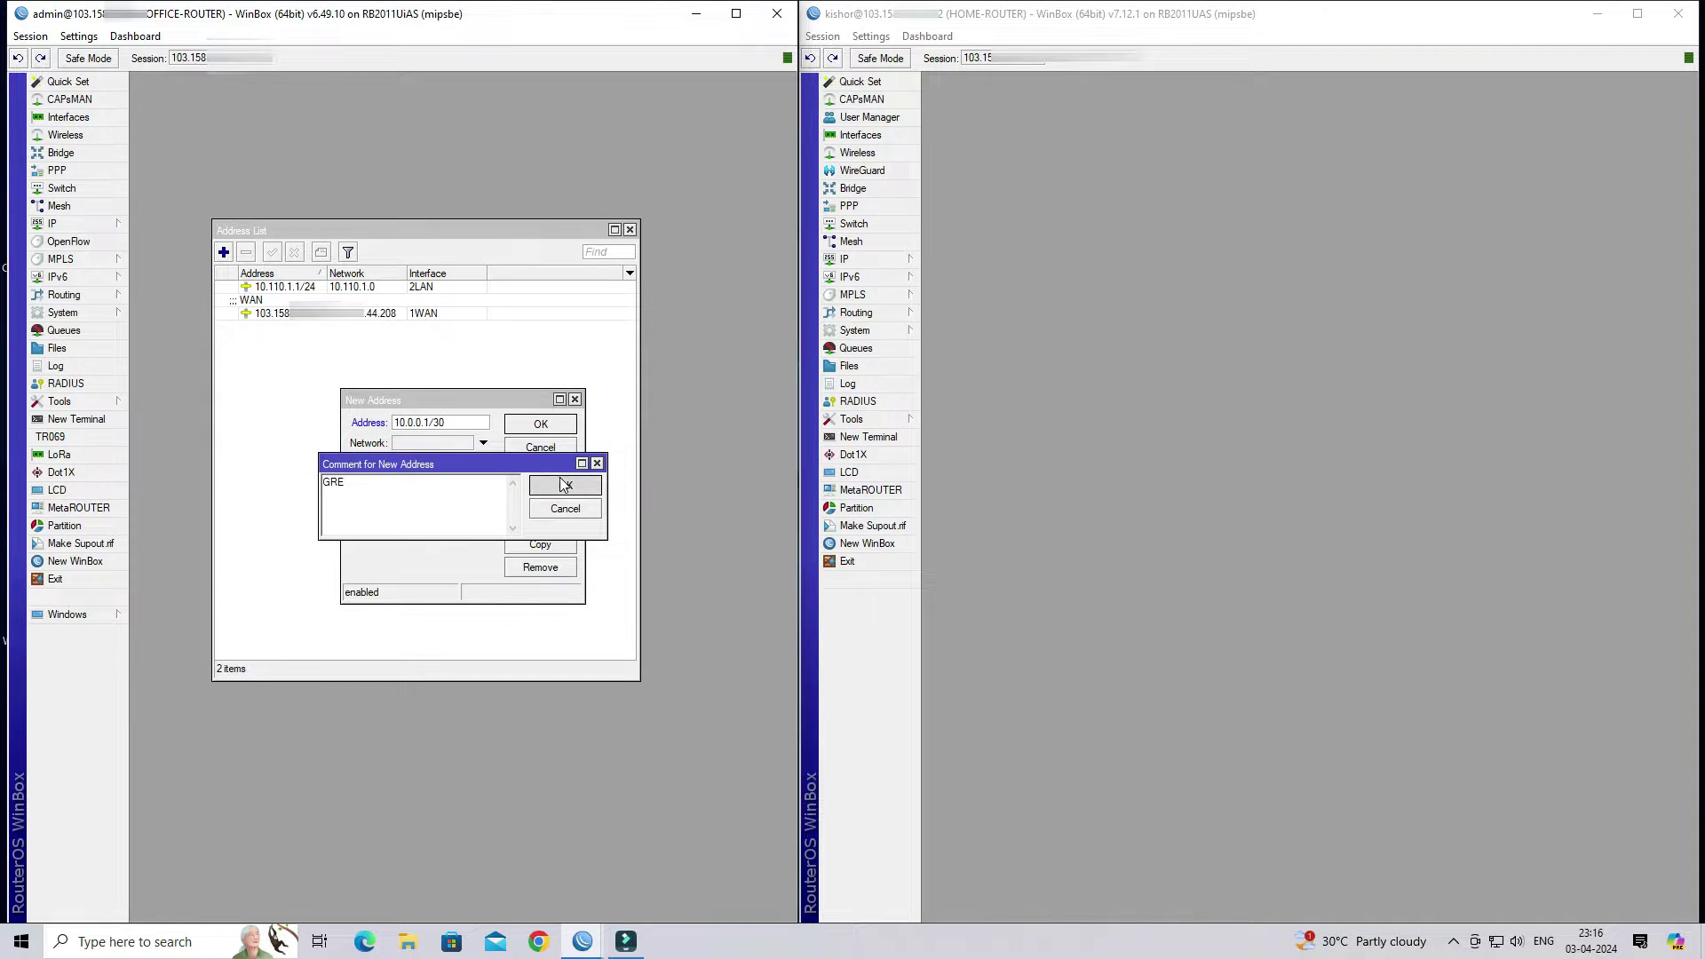
{"action": "left_click", "coordinate": [541, 470]}
{"action": "left_click", "coordinate": [539, 430]}
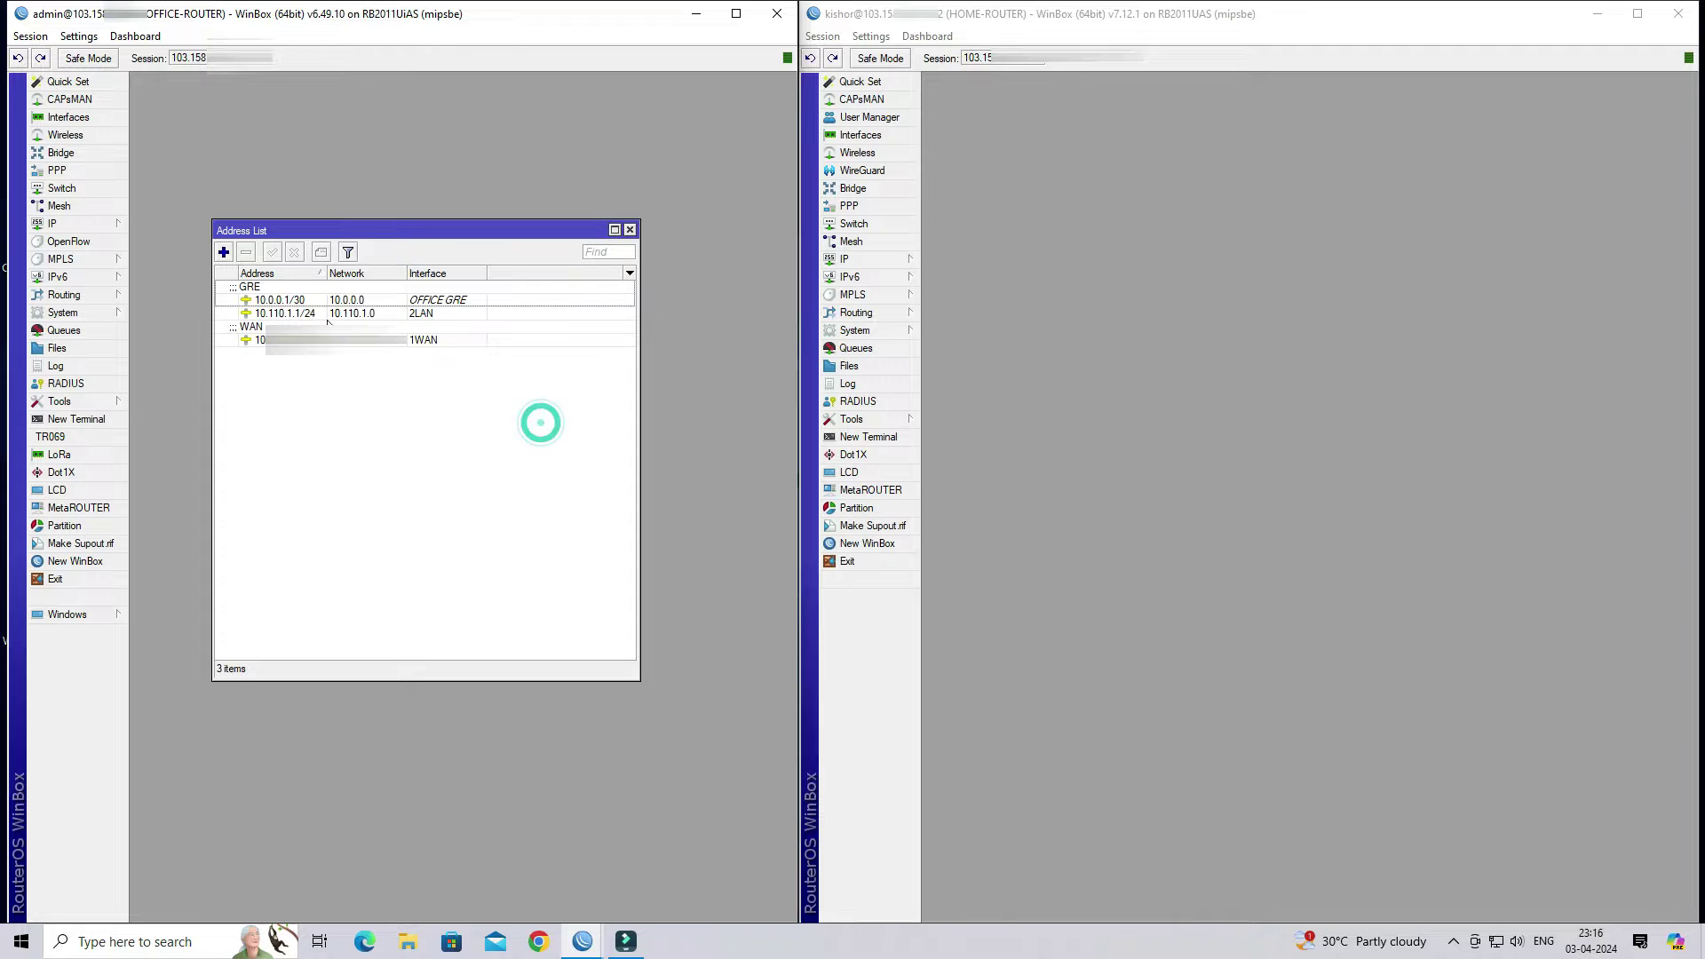
{"action": "left_click", "coordinate": [293, 301]}
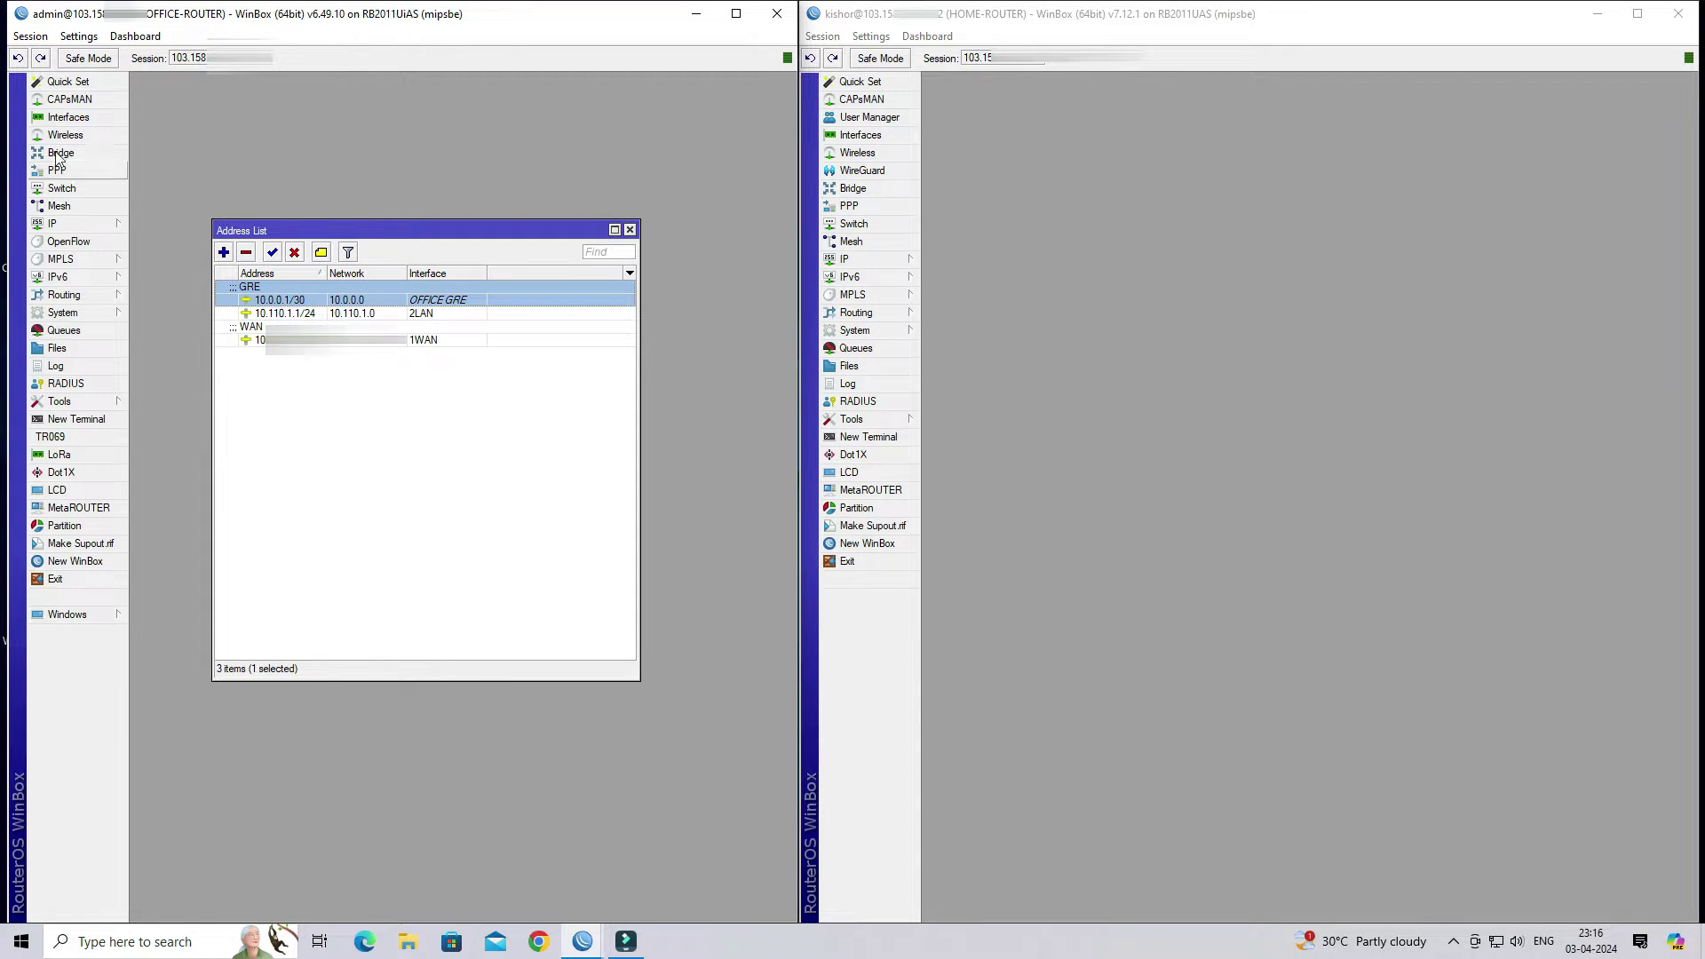
Open the OFFICE GRE interface and check its link status.
{"action": "left_click", "coordinate": [64, 116]}
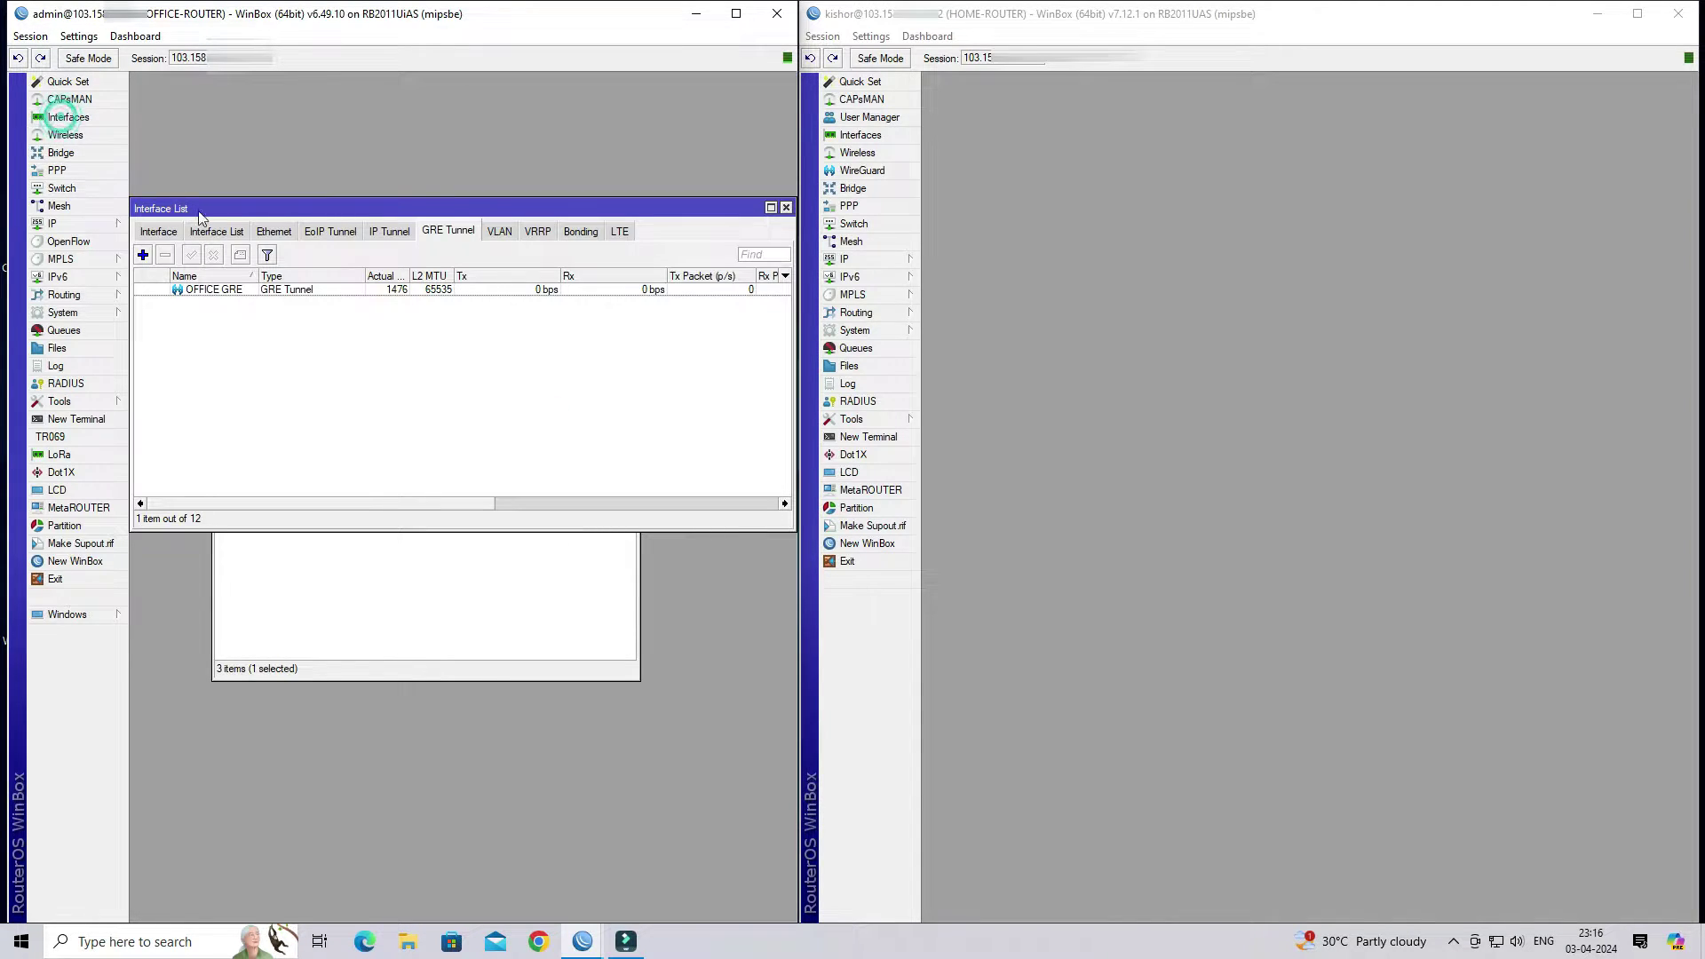
{"action": "double_click", "coordinate": [383, 290]}
{"action": "left_click", "coordinate": [346, 357]}
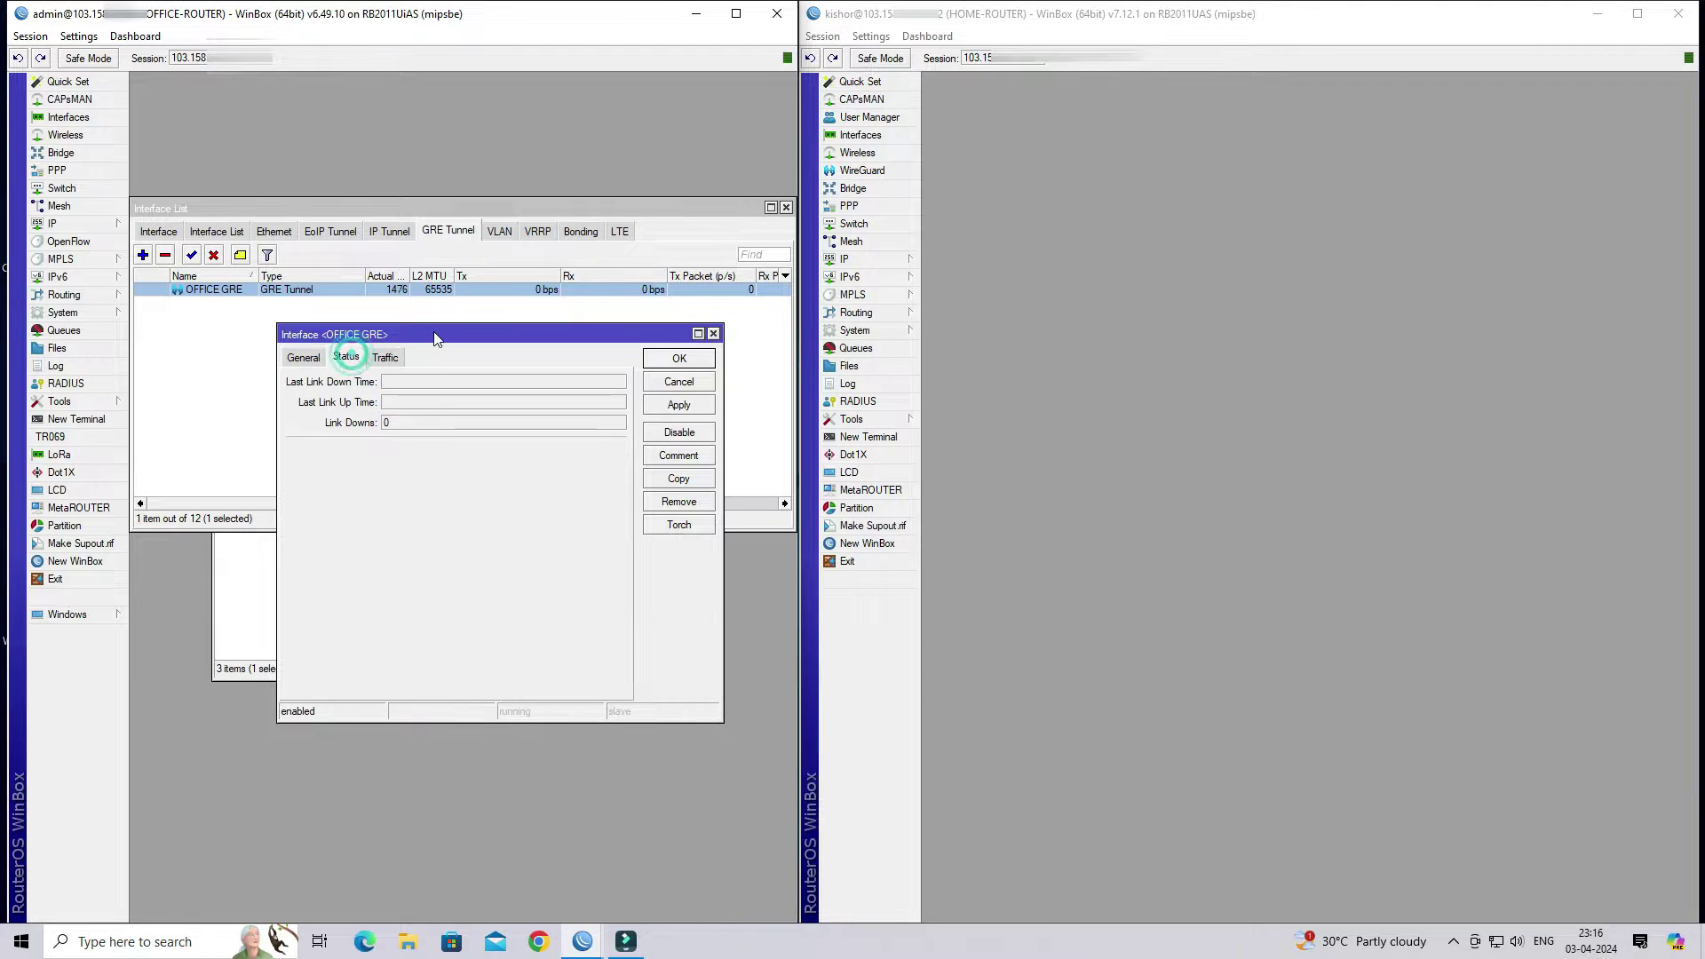
{"action": "left_click_drag", "start_coordinate": [436, 329], "coordinate": [343, 214]}
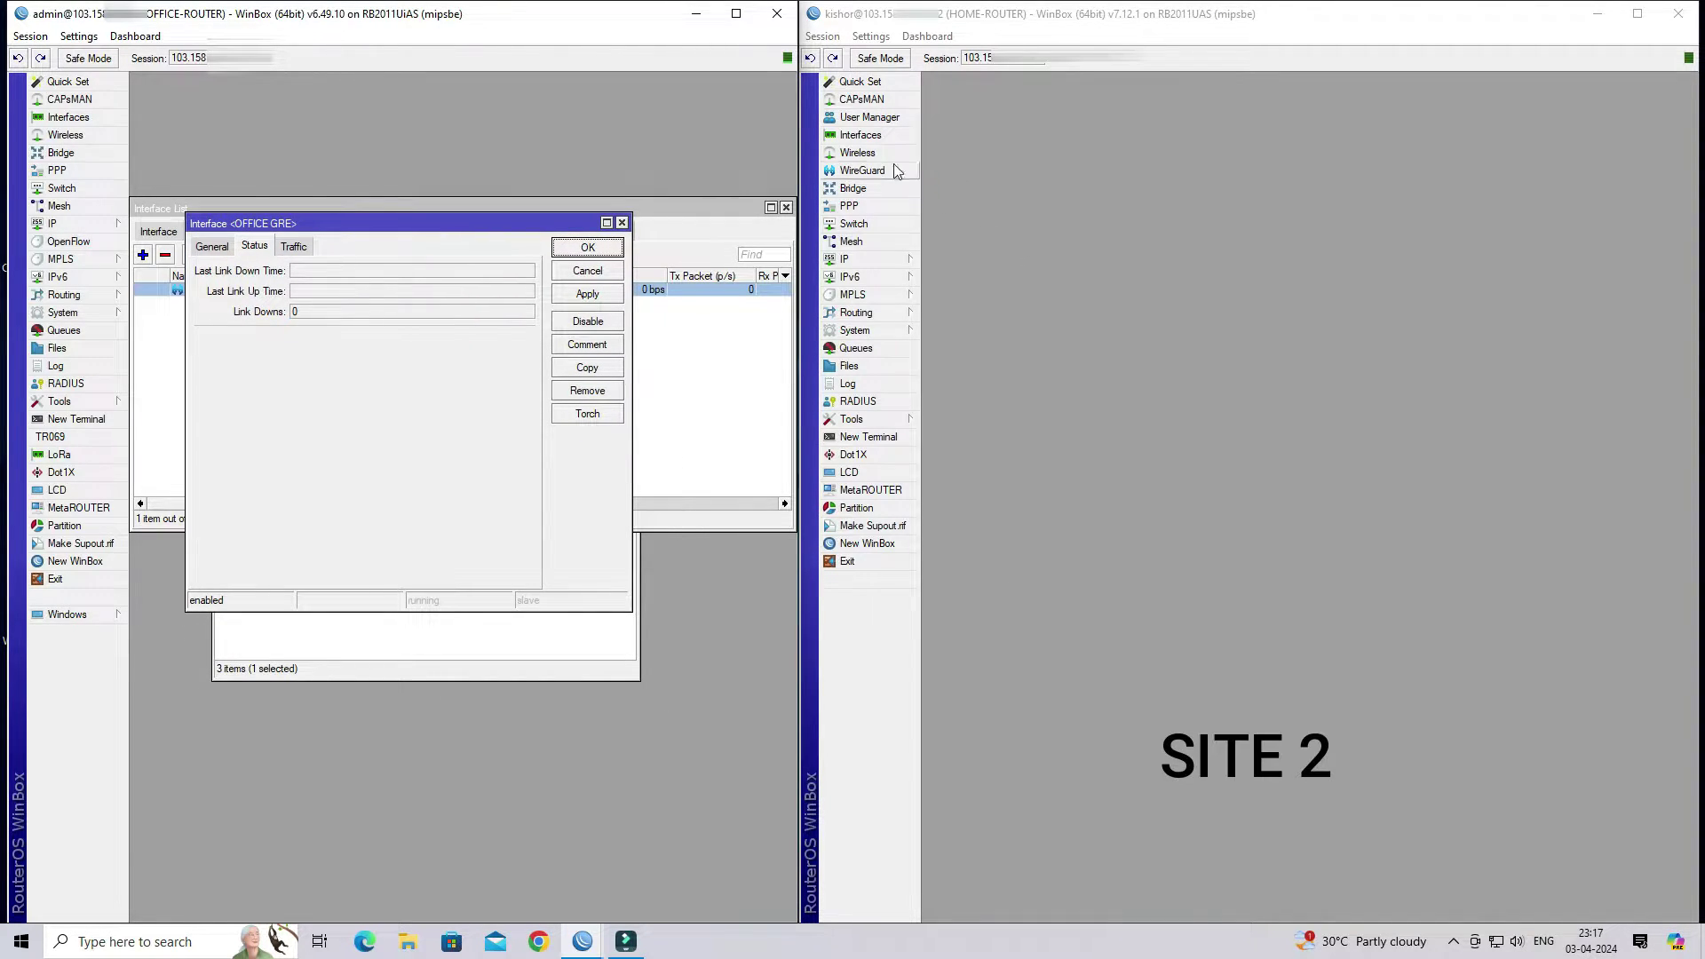
Create a new GRE tunnel interface on the home router and name it HOME GRE.
{"action": "left_click", "coordinate": [861, 136]}
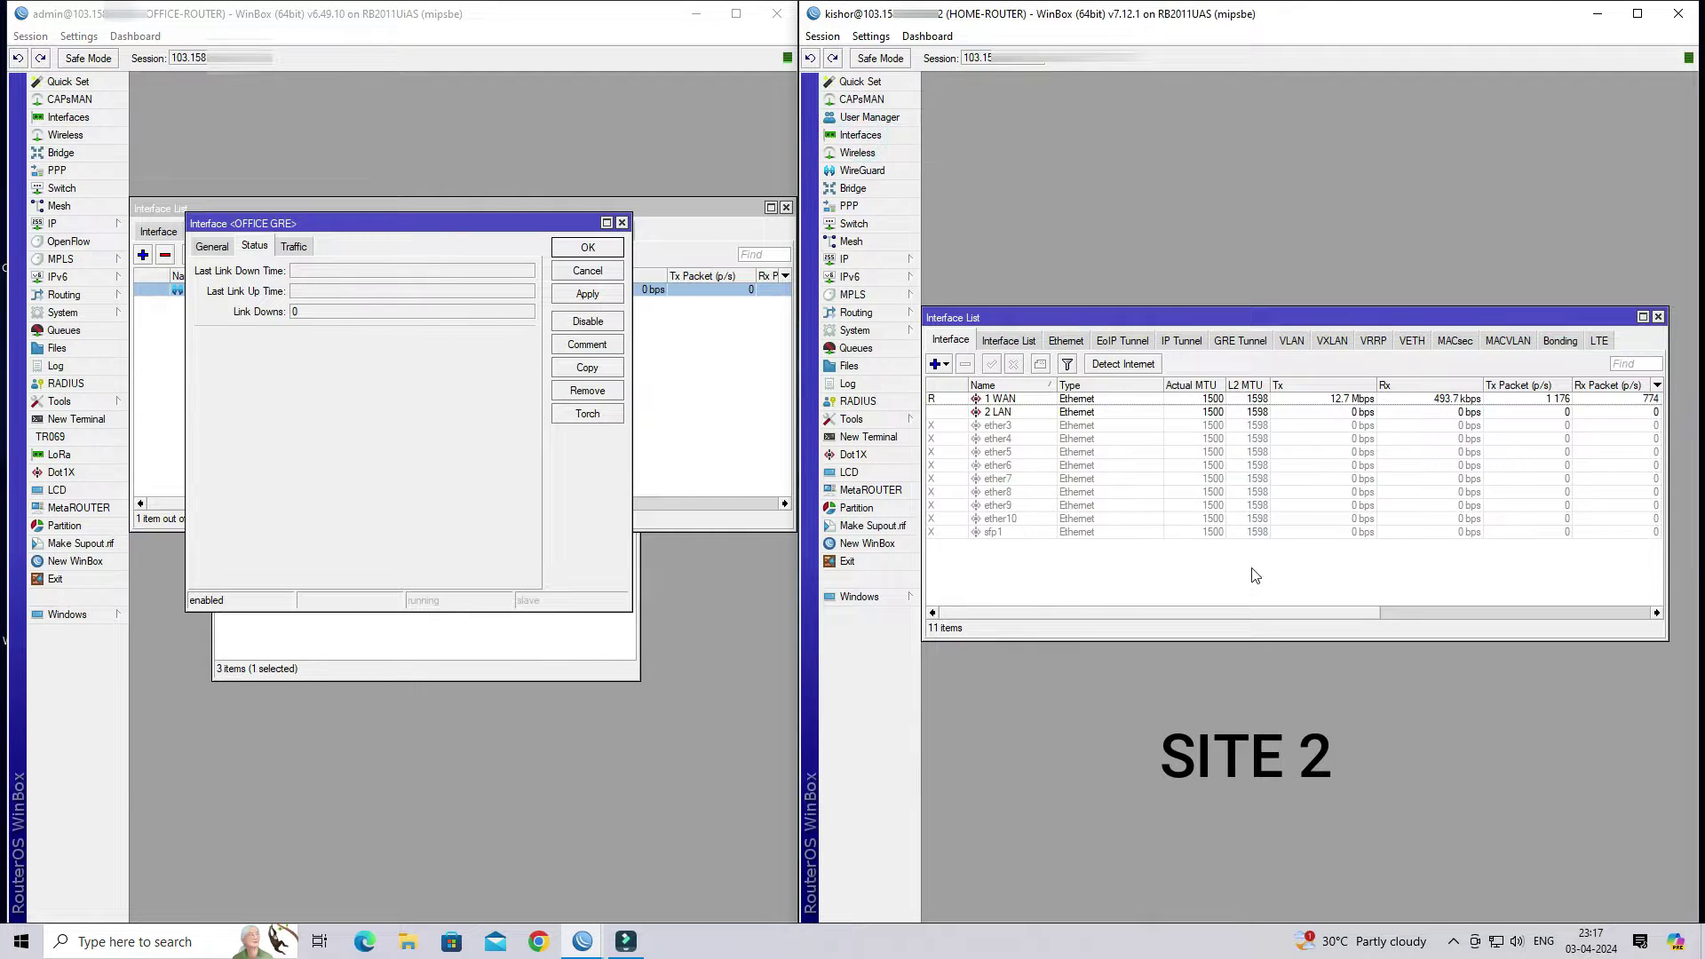
{"action": "left_click", "coordinate": [1238, 341]}
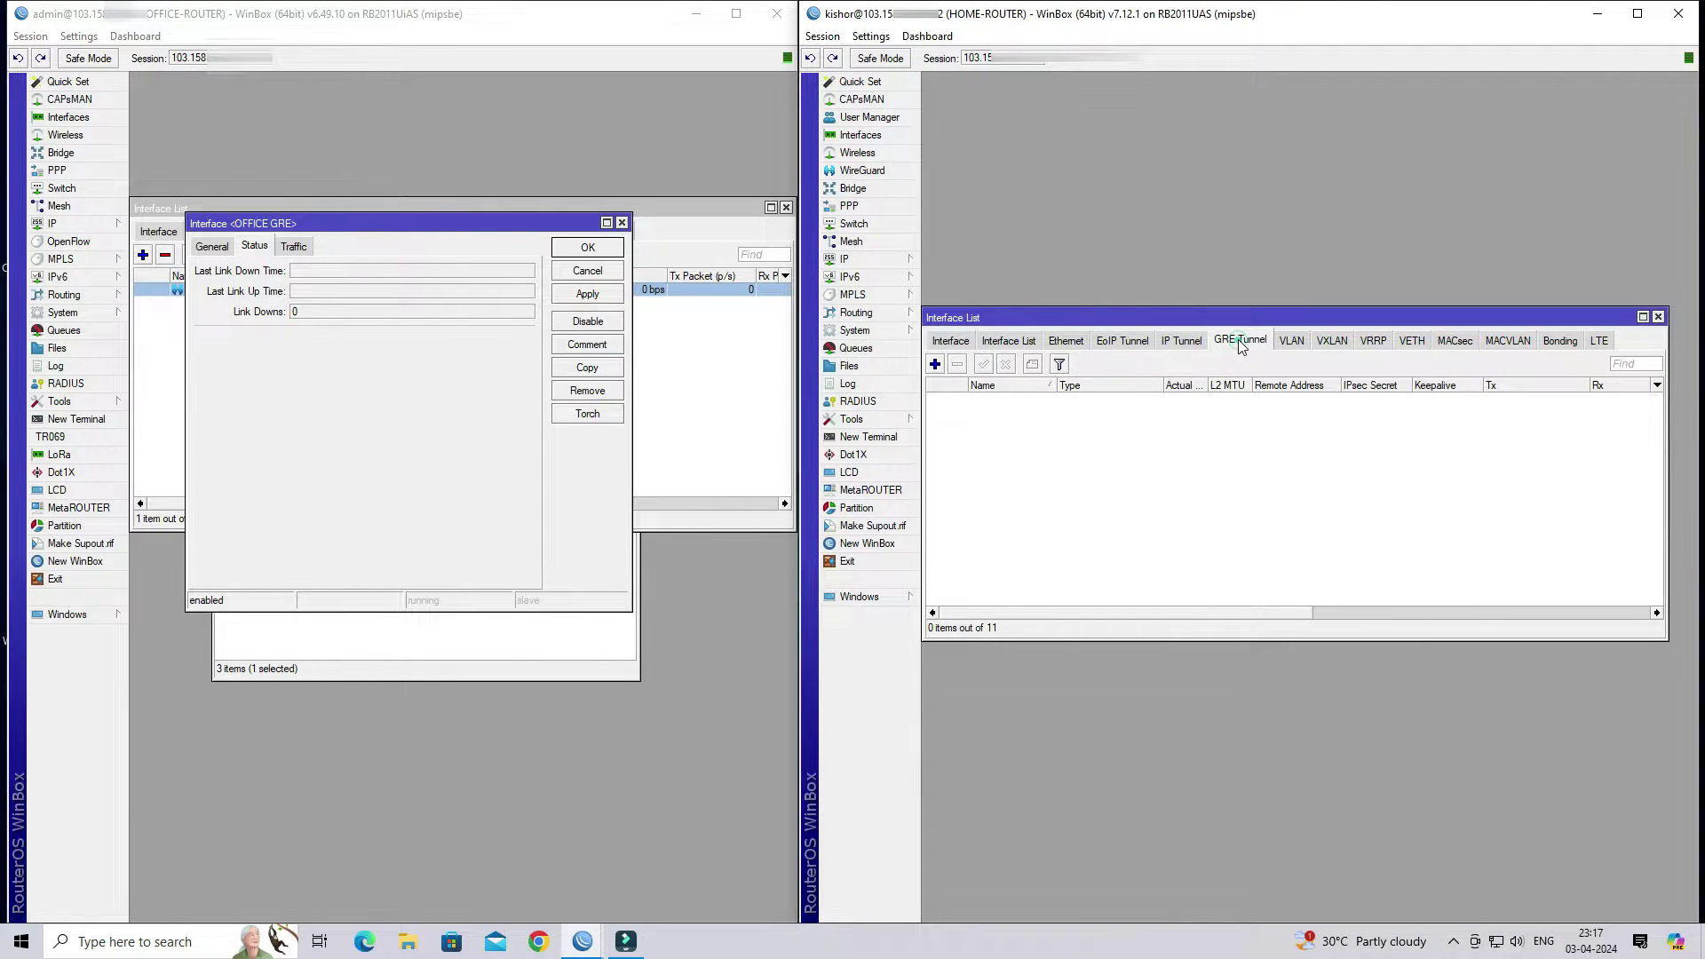
{"action": "left_click_drag", "start_coordinate": [1235, 316], "coordinate": [1292, 247]}
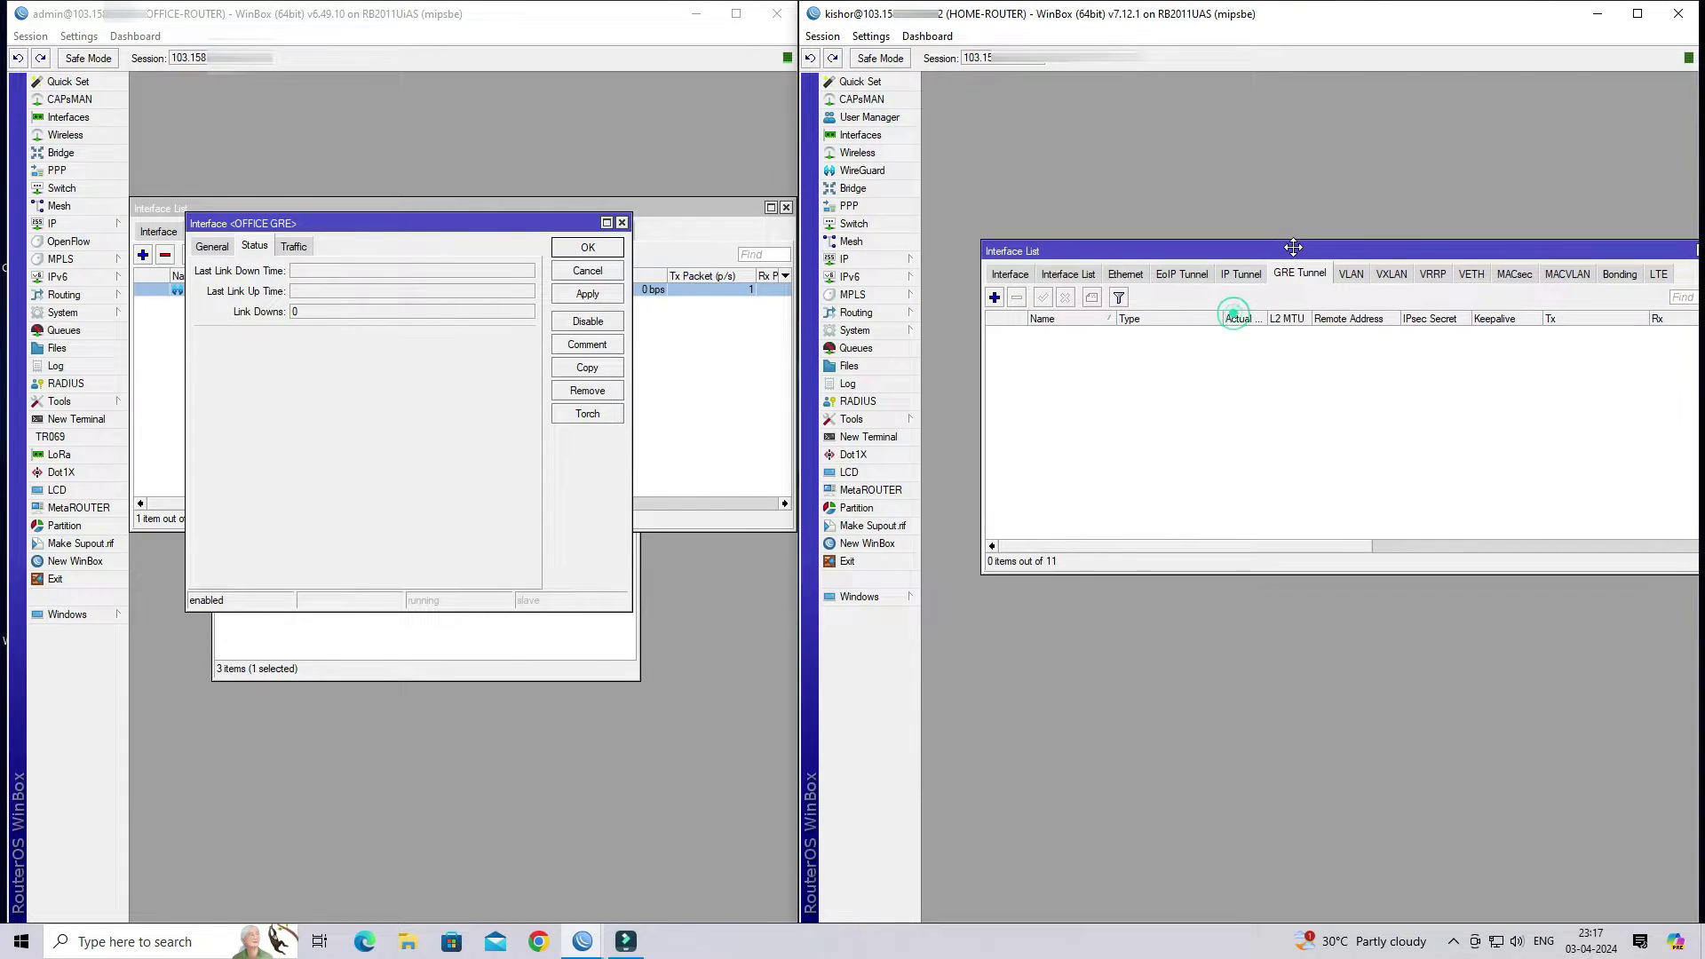
{"action": "left_click", "coordinate": [994, 298]}
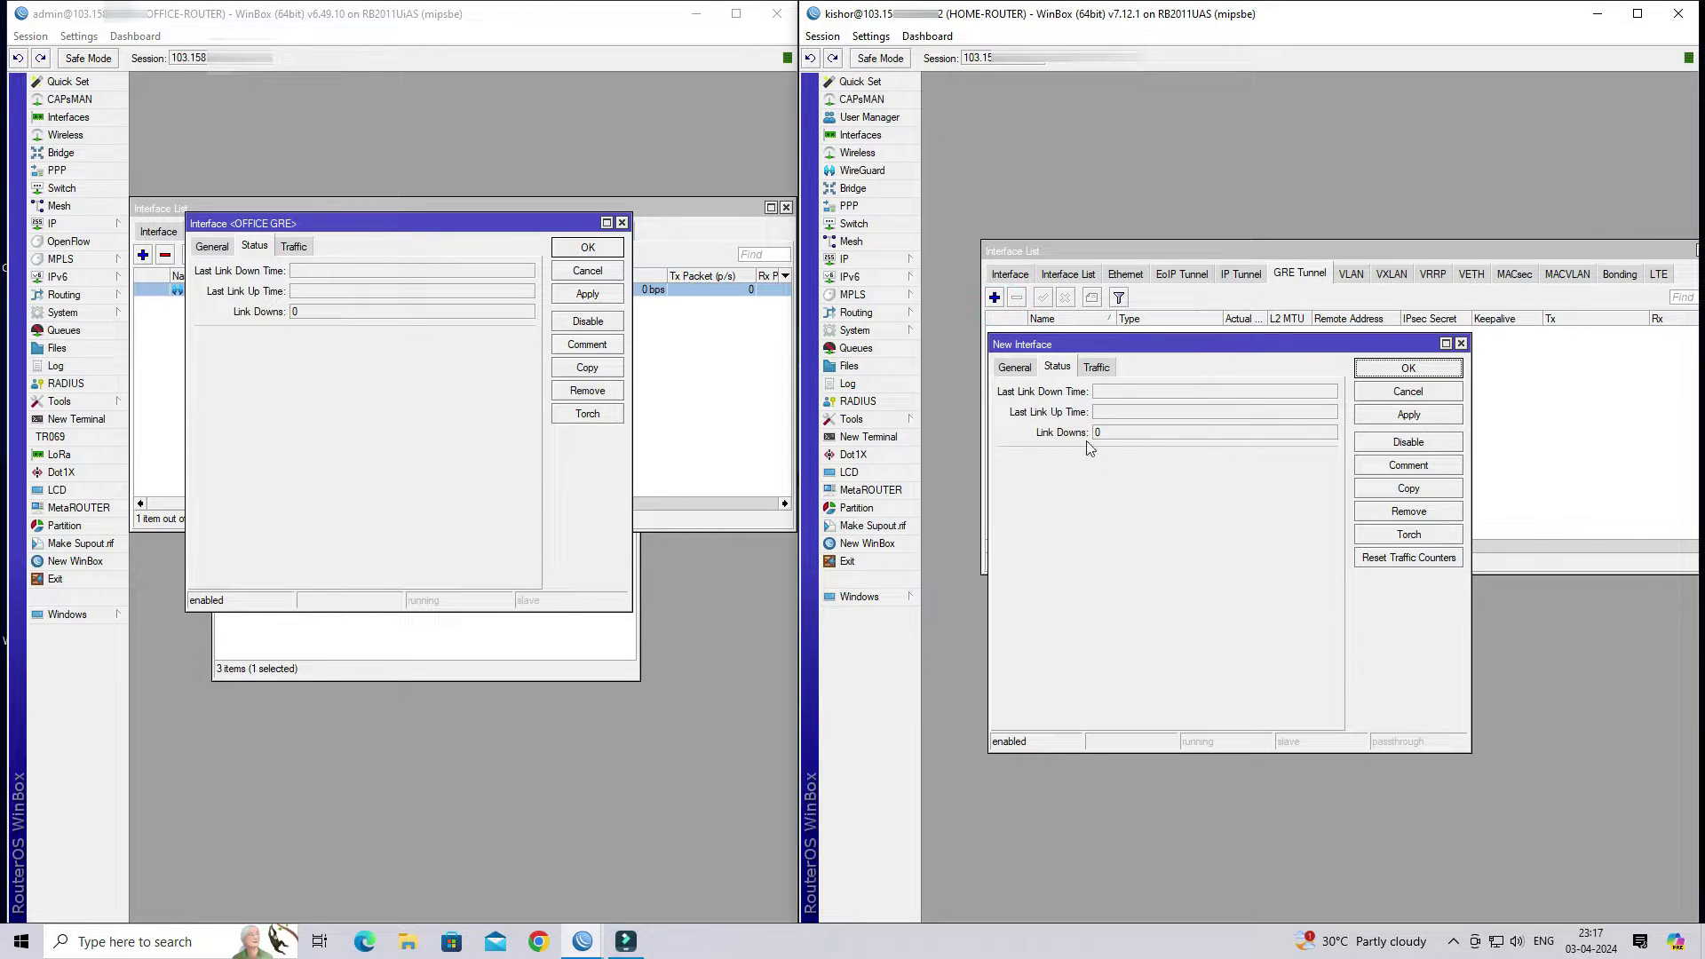
{"action": "left_click", "coordinate": [1014, 368]}
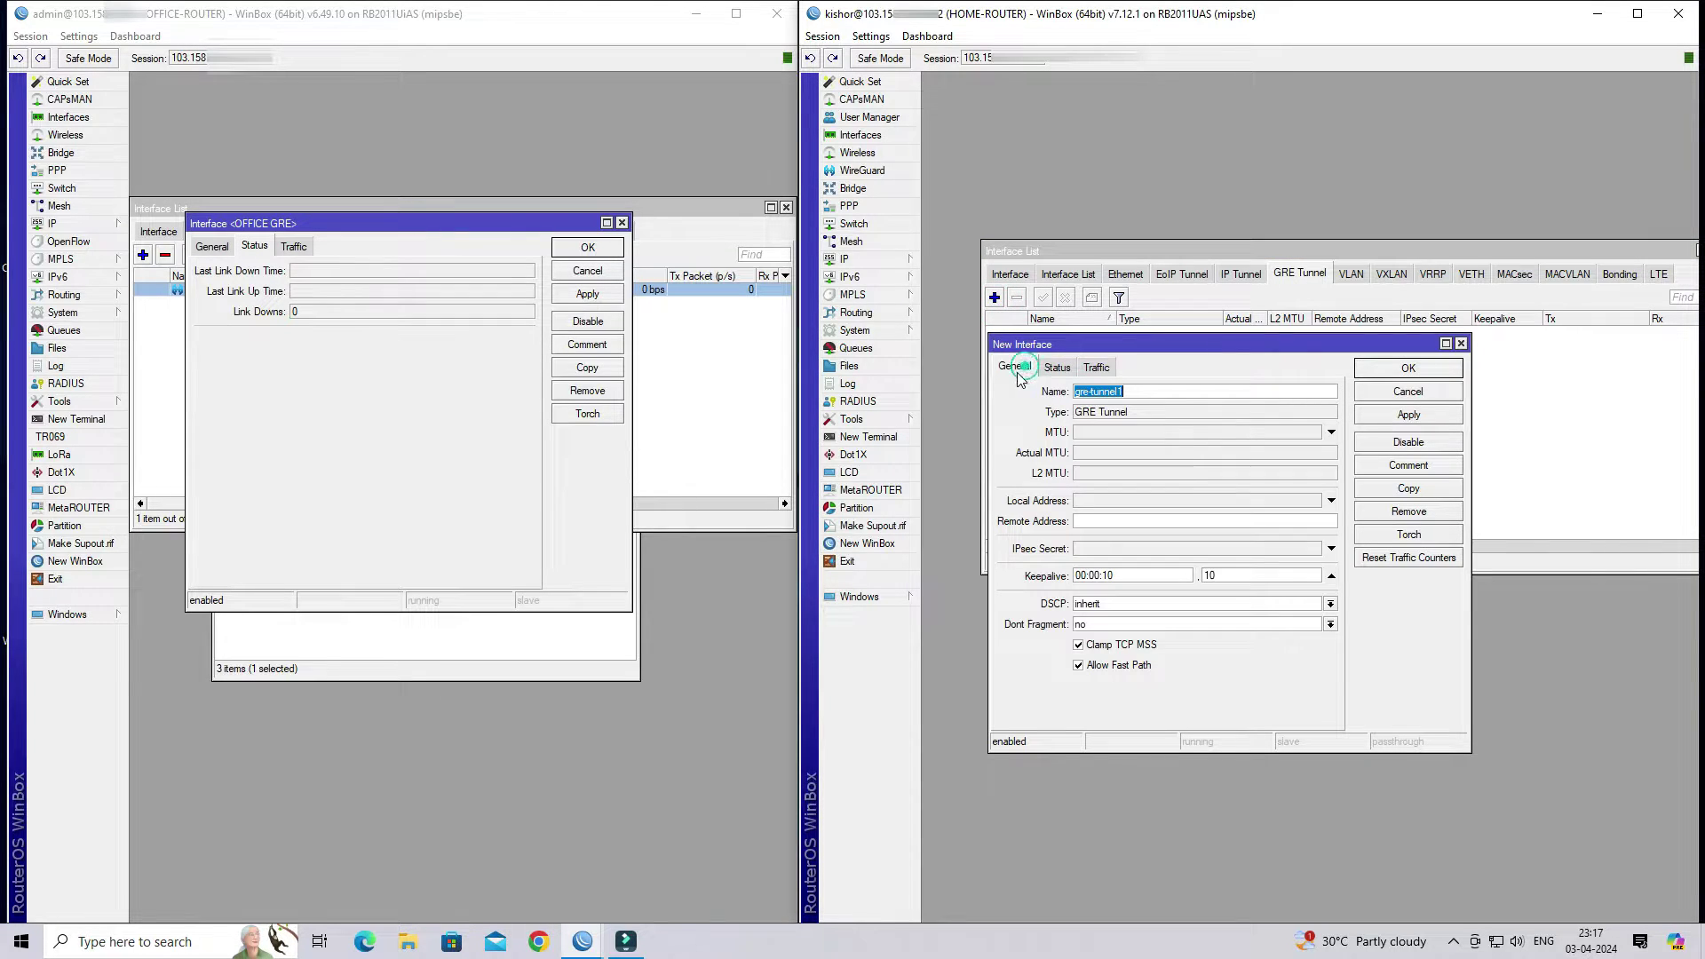
{"action": "double_click", "coordinate": [1165, 390]}
{"action": "type", "text": "Home"}
{"action": "key", "text": "BackSpace"}
{"action": "key", "text": "BackSpace"}
{"action": "key", "text": "BackSpace"}
{"action": "type", "text": "OME G"}
Set the HOME GRE tunnel's local address to the home router's public WAN IP and its remote address to the office router's public WAN IP.
{"action": "left_click", "coordinate": [1134, 500]}
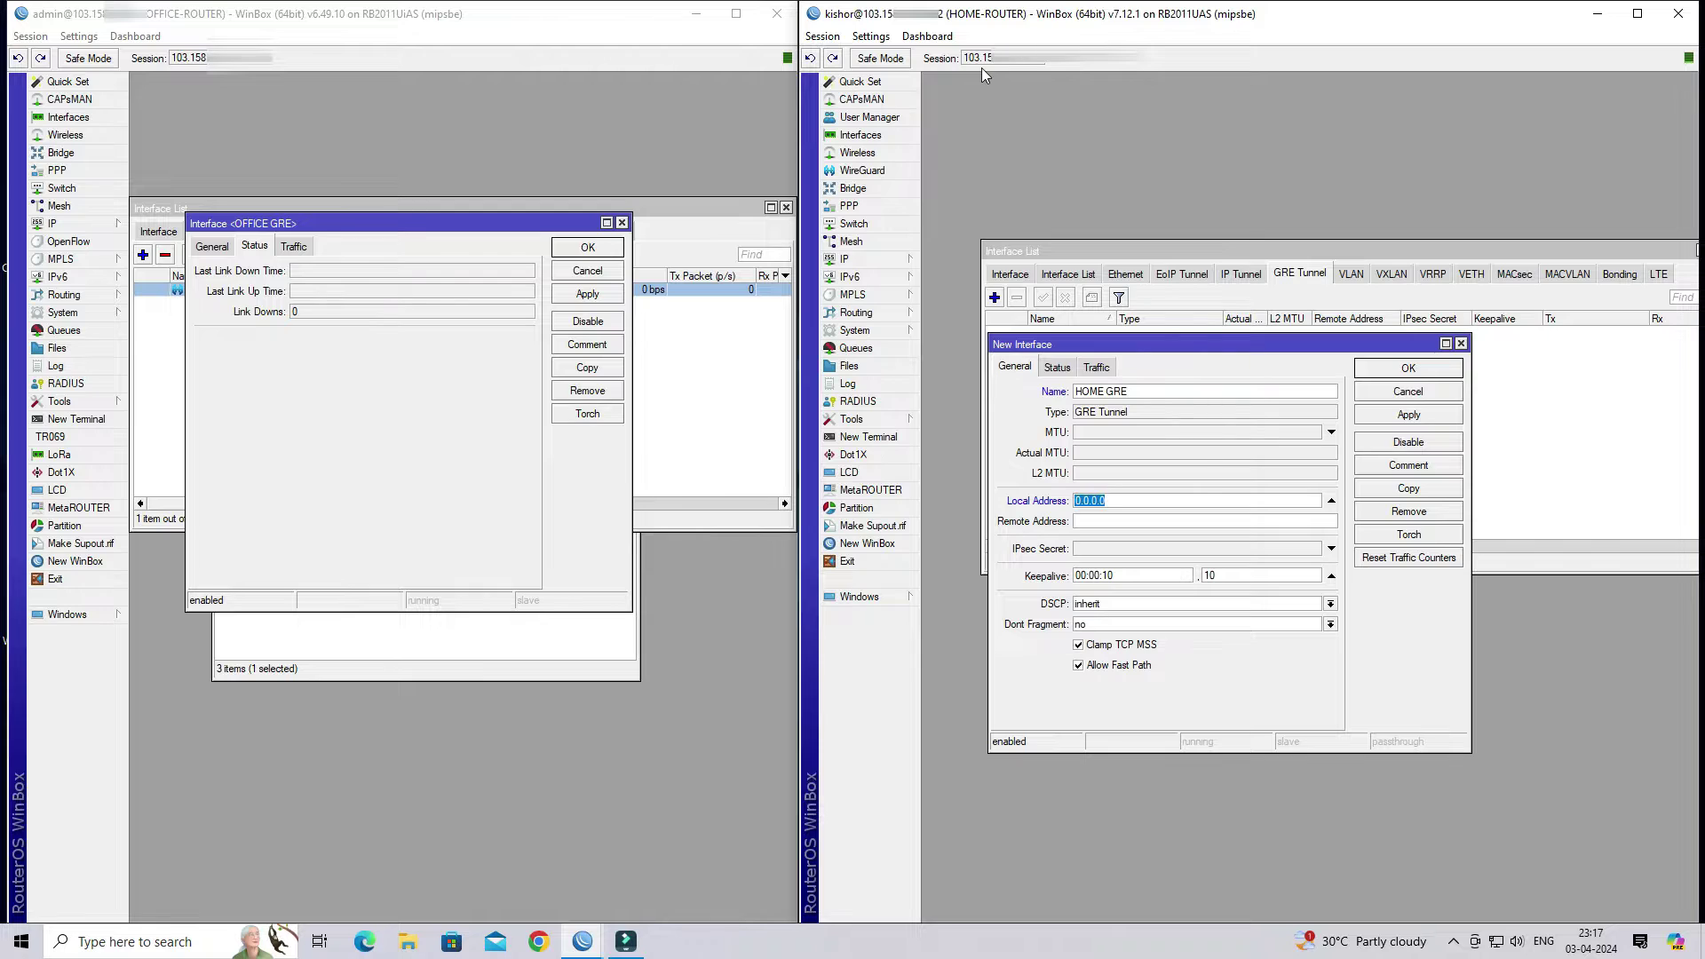
{"action": "left_click", "coordinate": [1130, 500]}
{"action": "type", "text": "103.158.4"}
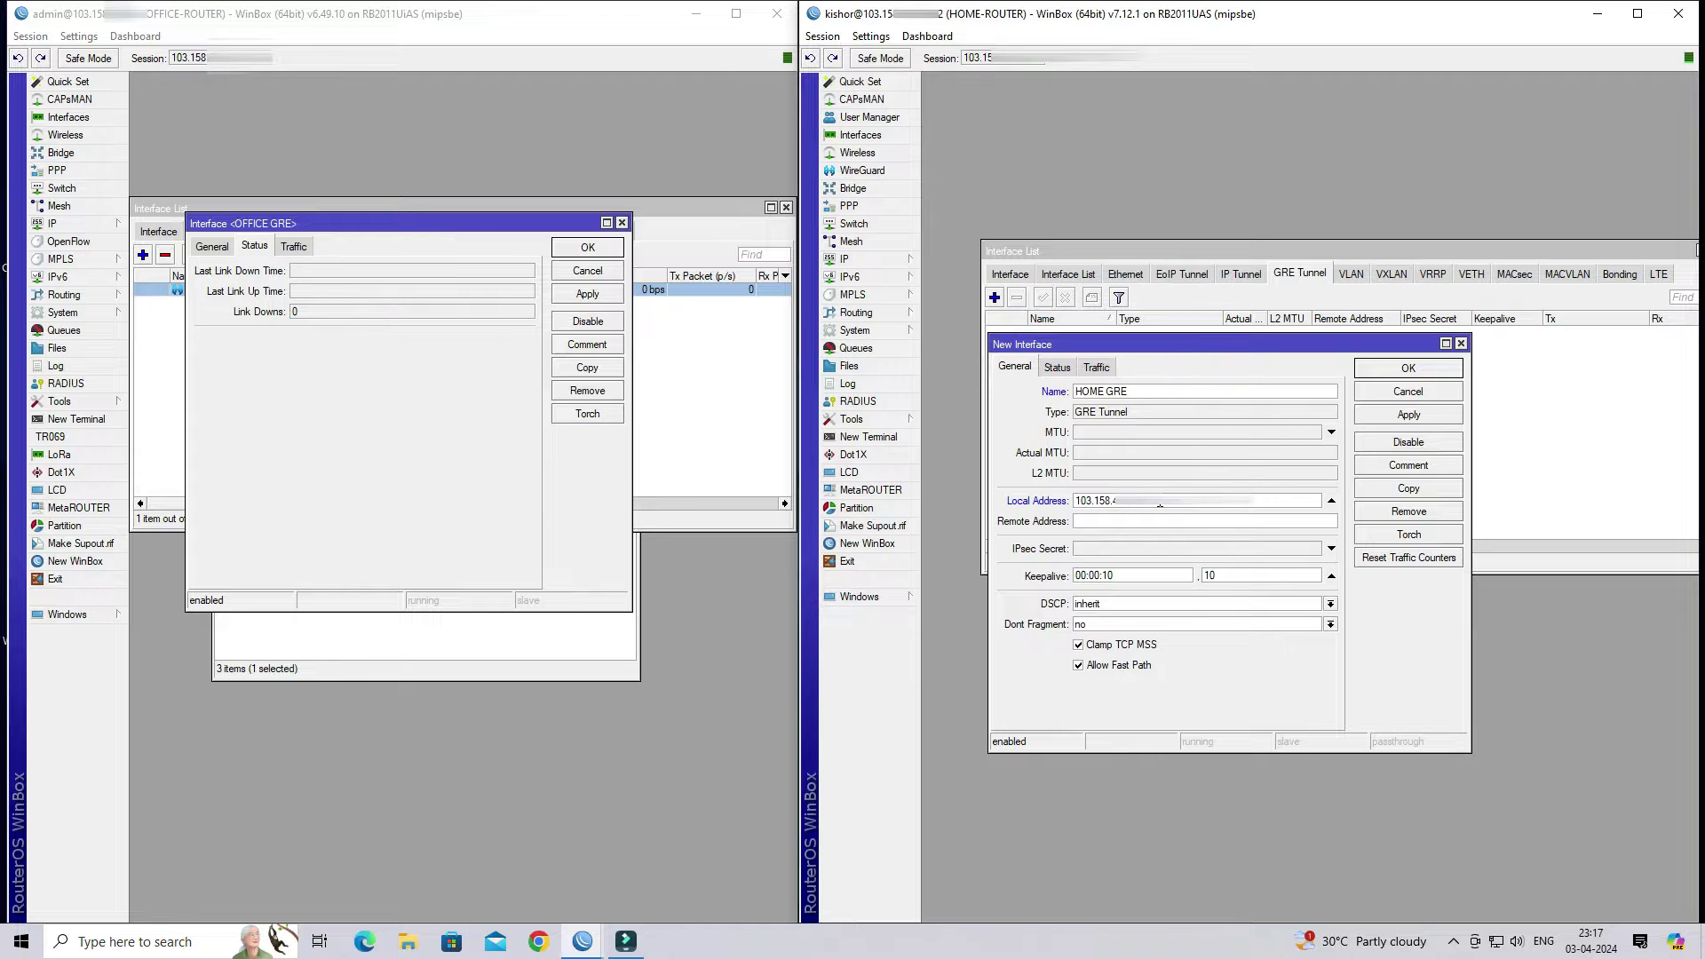
{"action": "left_click", "coordinate": [1133, 516]}
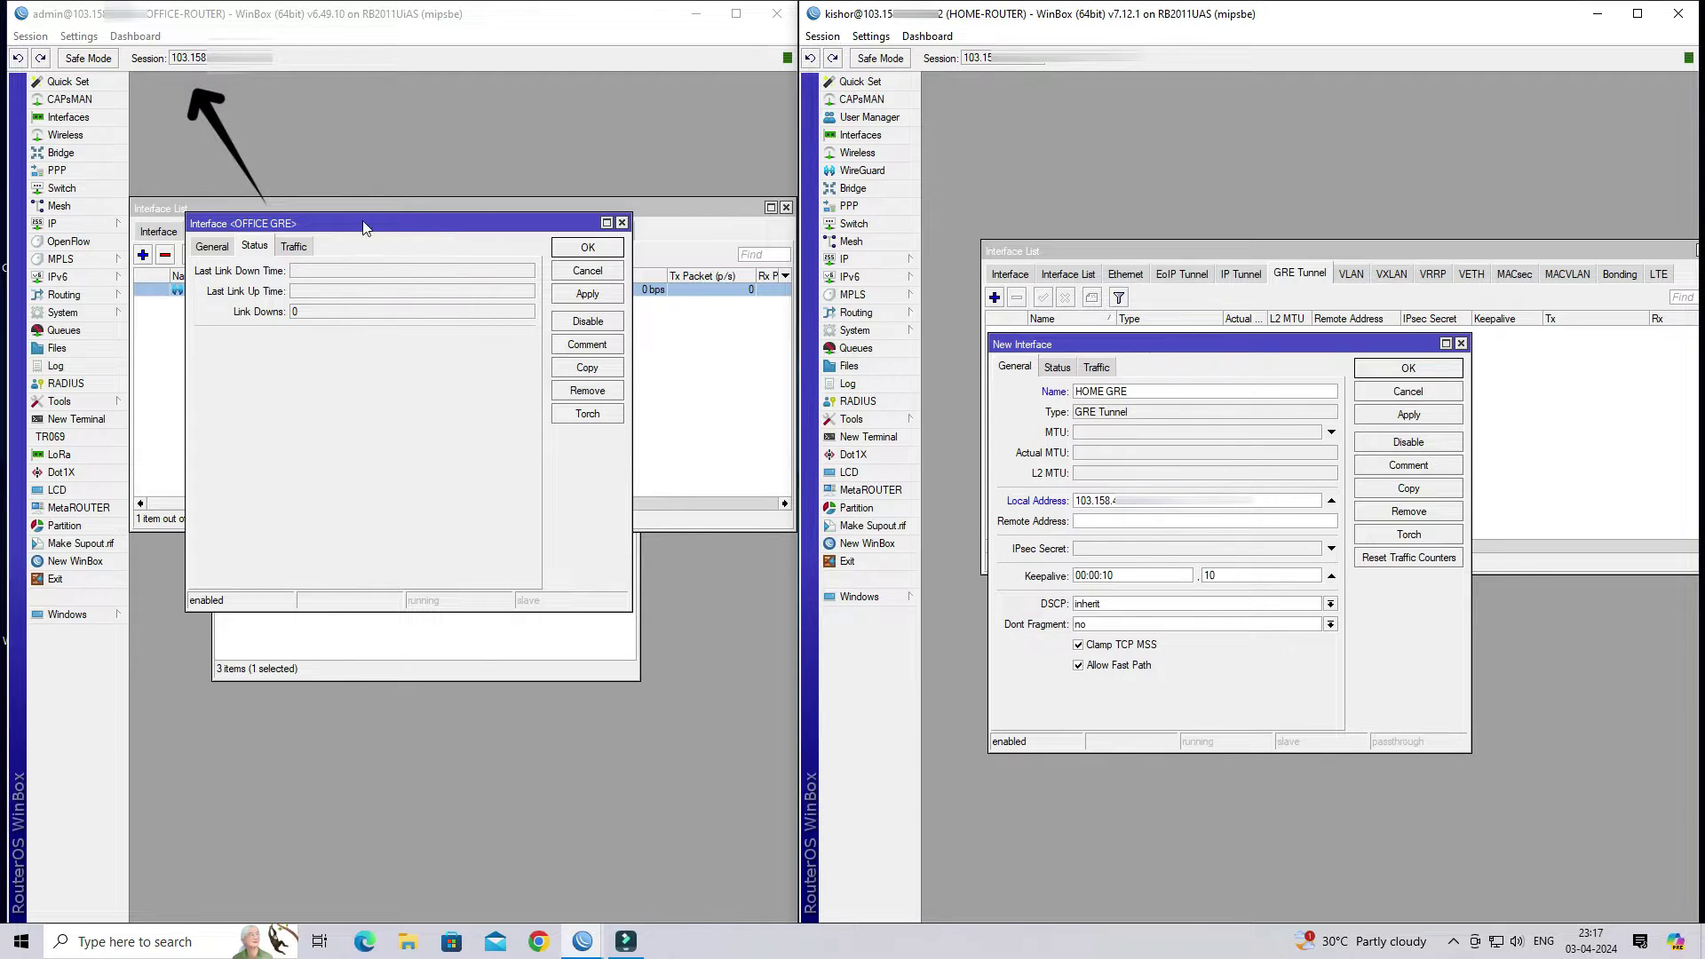
{"action": "left_click_drag", "start_coordinate": [360, 223], "coordinate": [351, 283]}
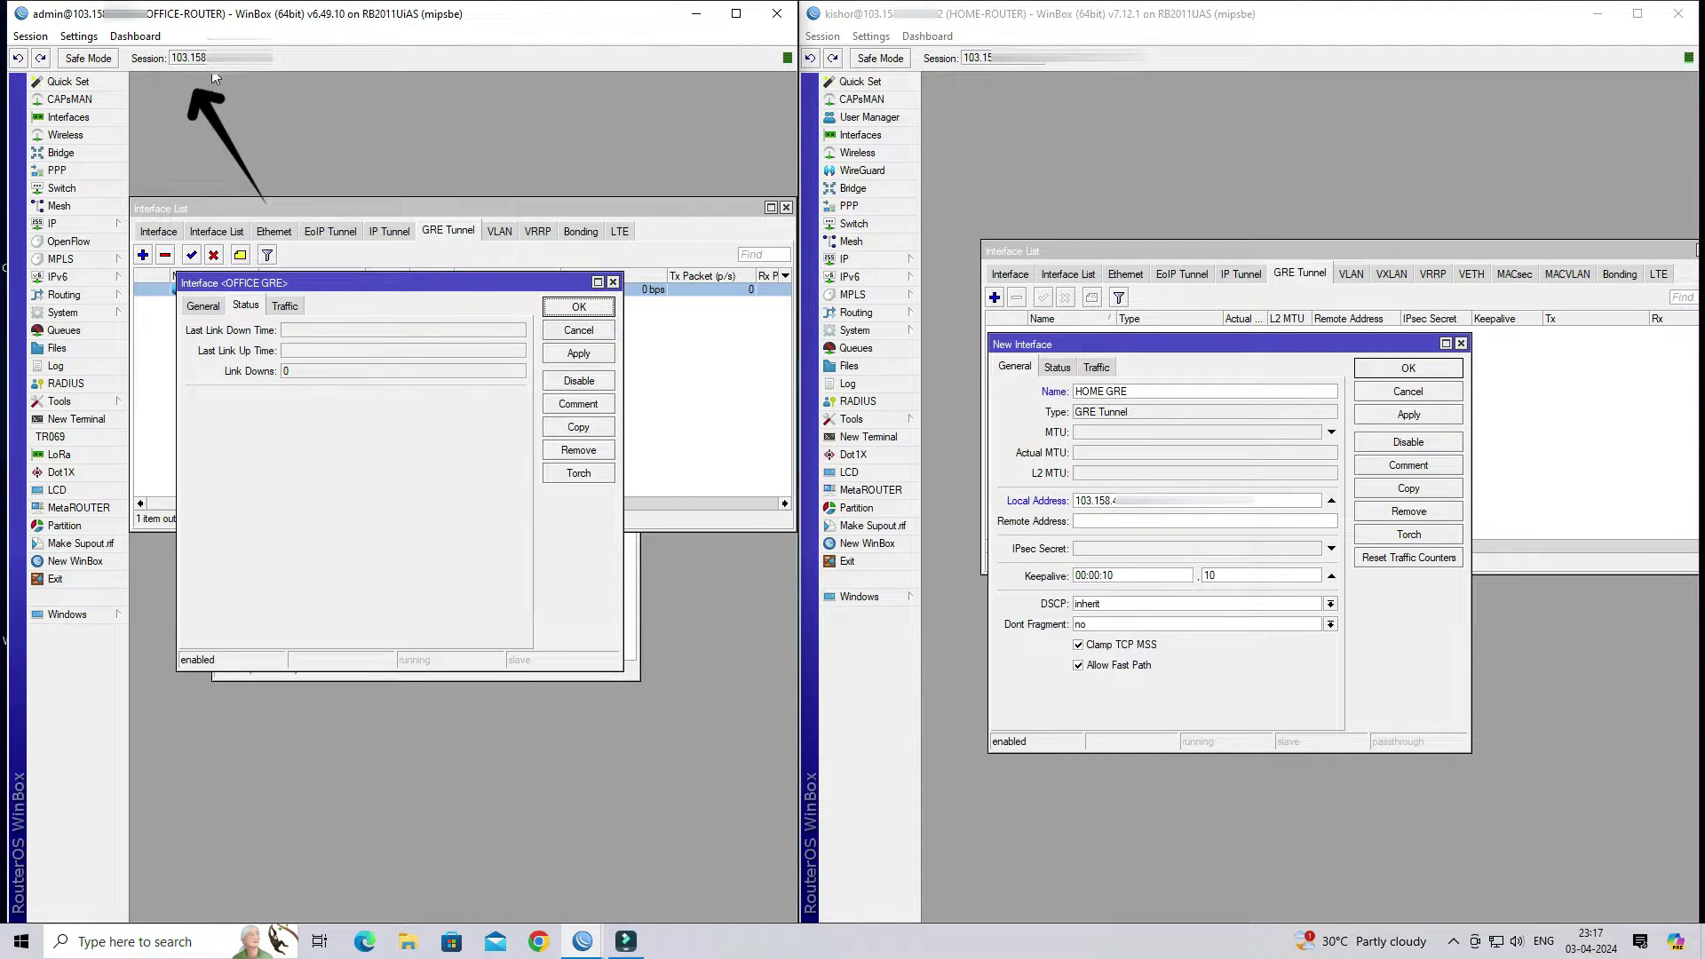
{"action": "left_click", "coordinate": [1088, 520]}
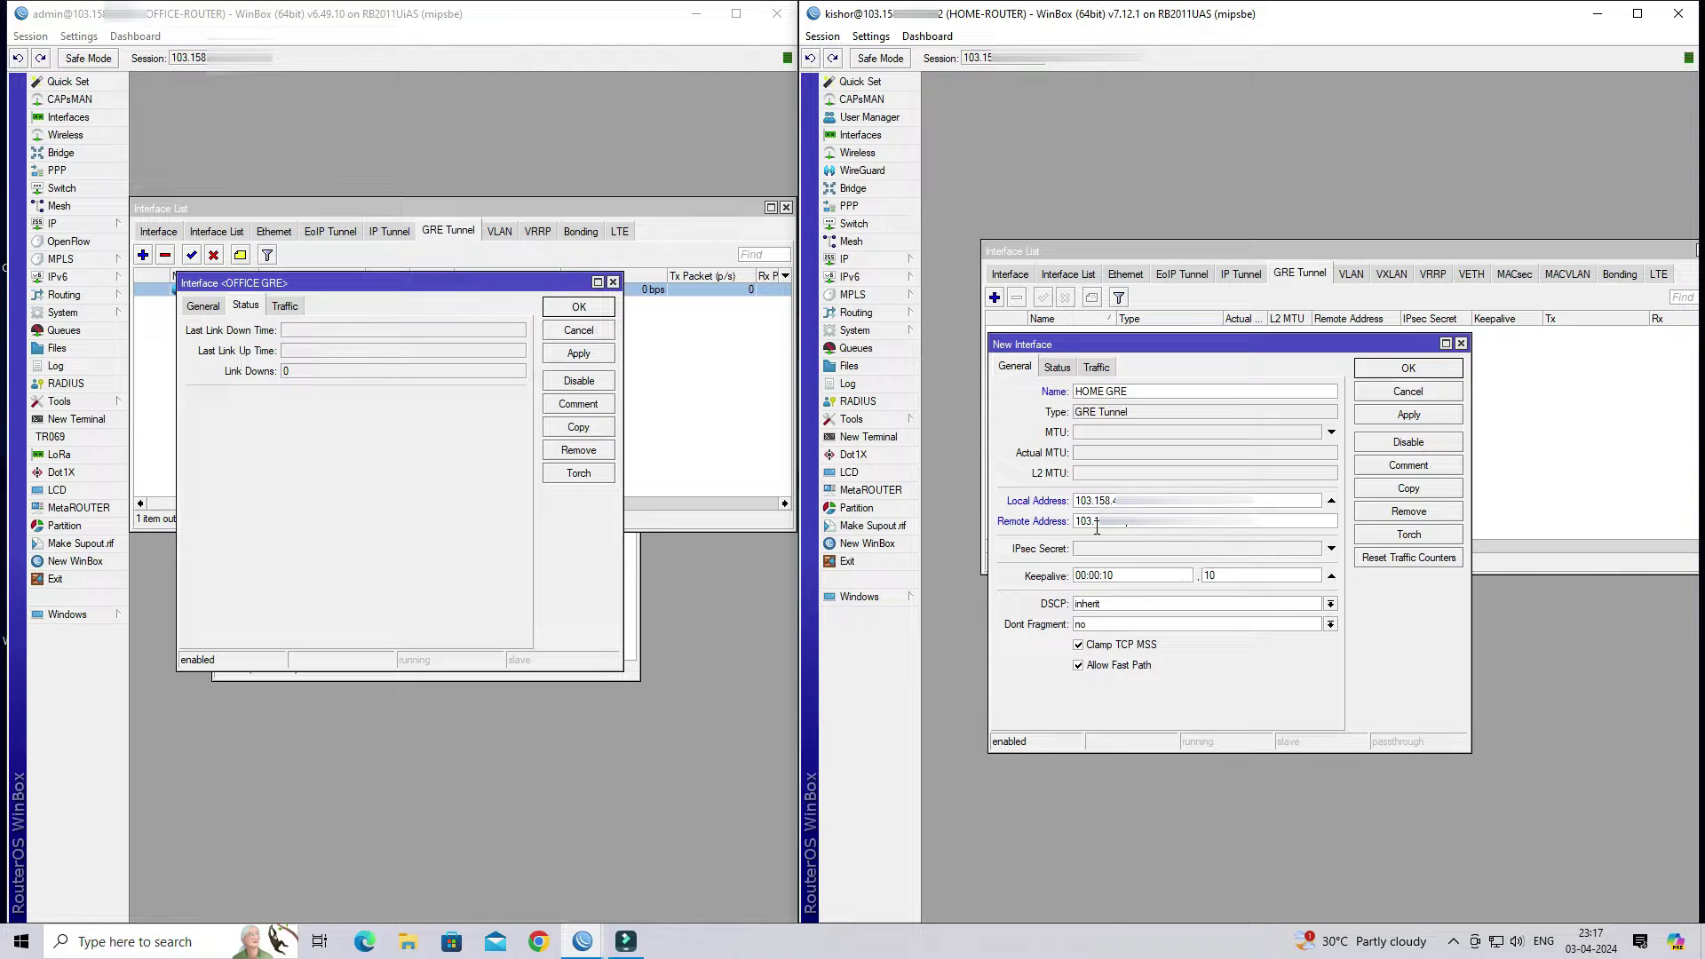
{"action": "key", "text": "ctrl+a"}
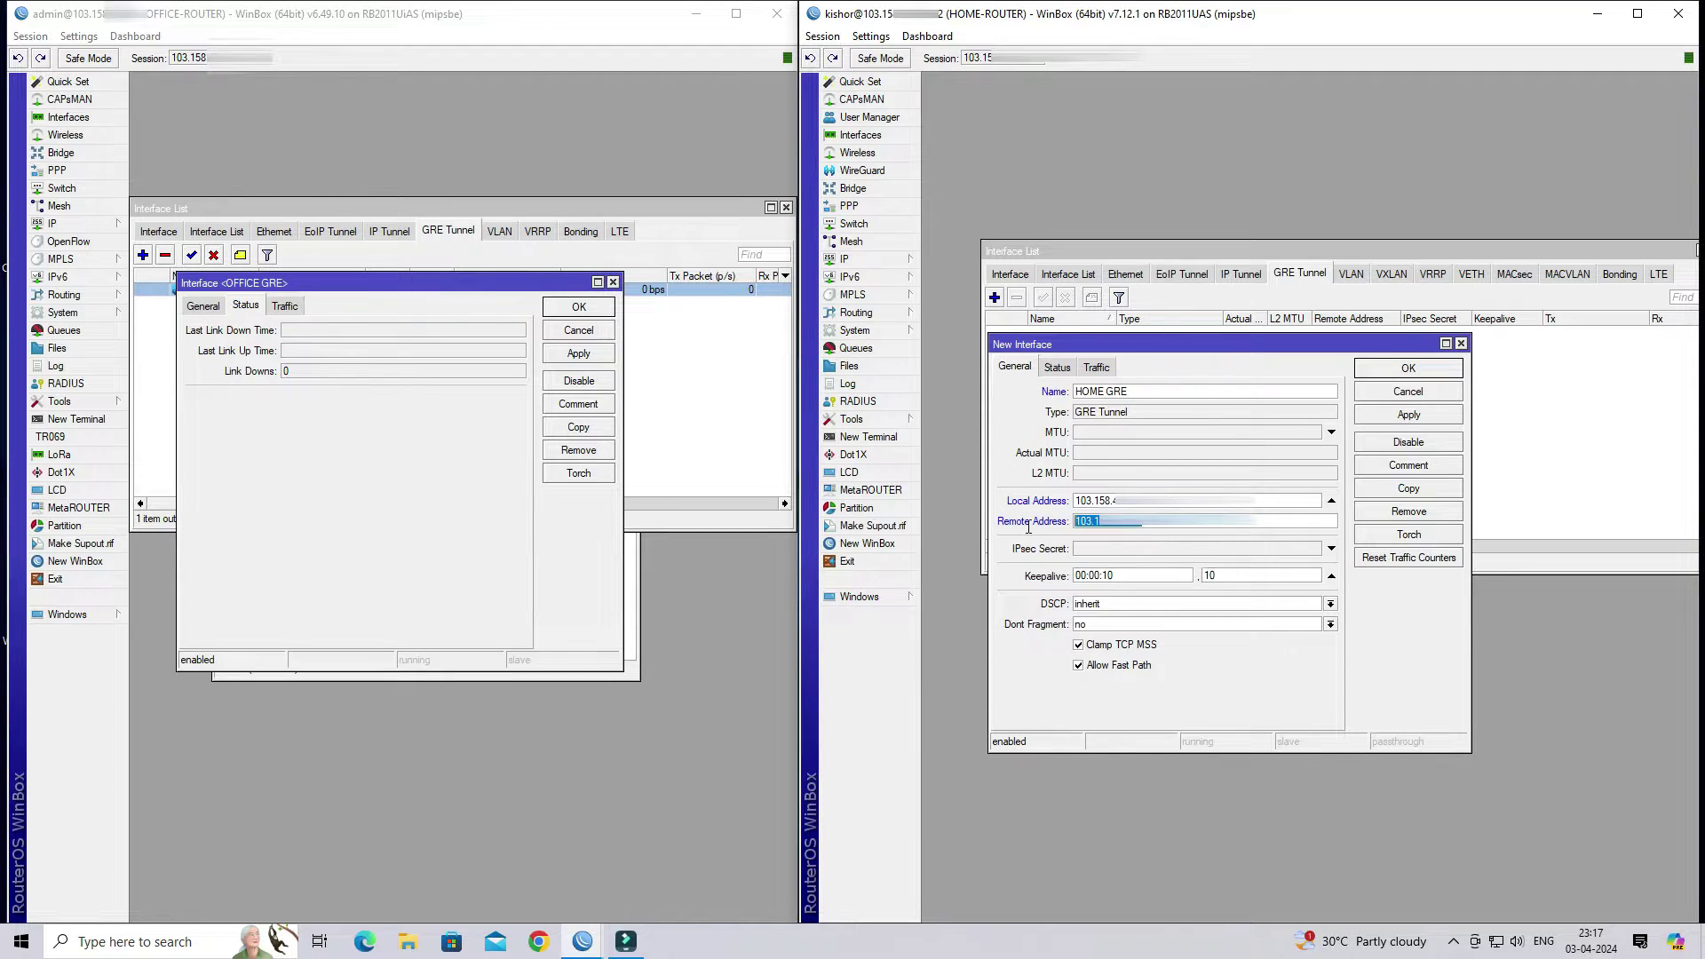
Enter the IPsec secret for the HOME GRE tunnel, disable Allow Fast Path, and save the interface.
{"action": "left_click", "coordinate": [1141, 554]}
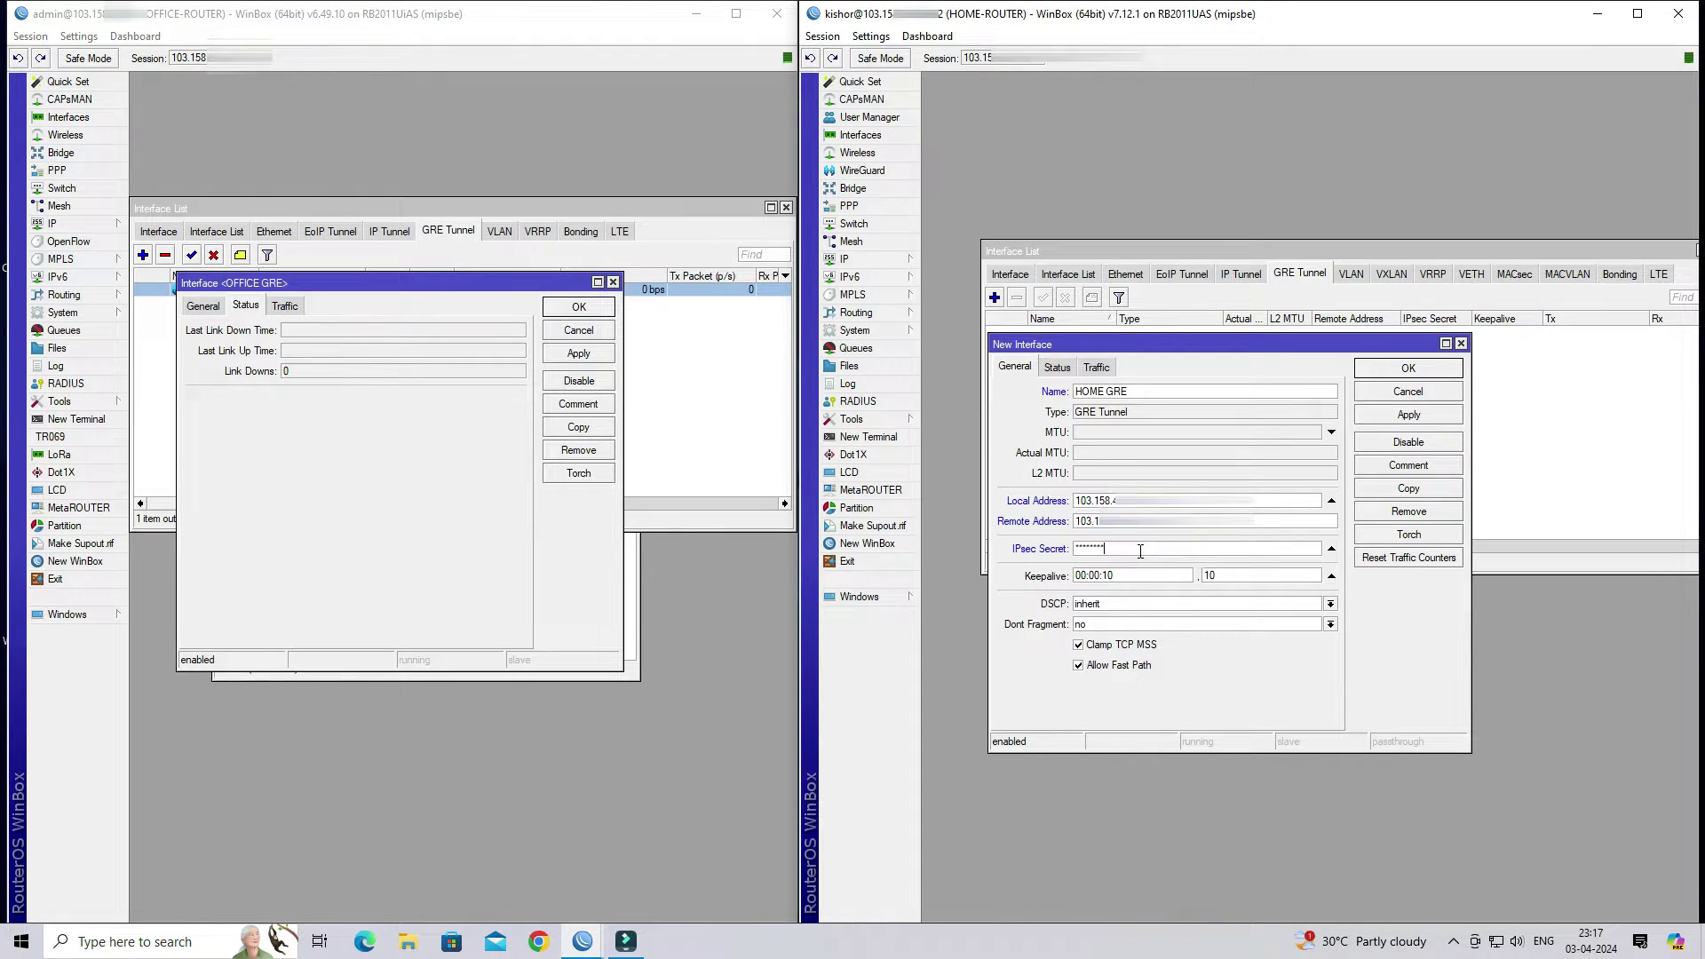
{"action": "type", "text": "**"}
{"action": "left_click", "coordinate": [1117, 667]}
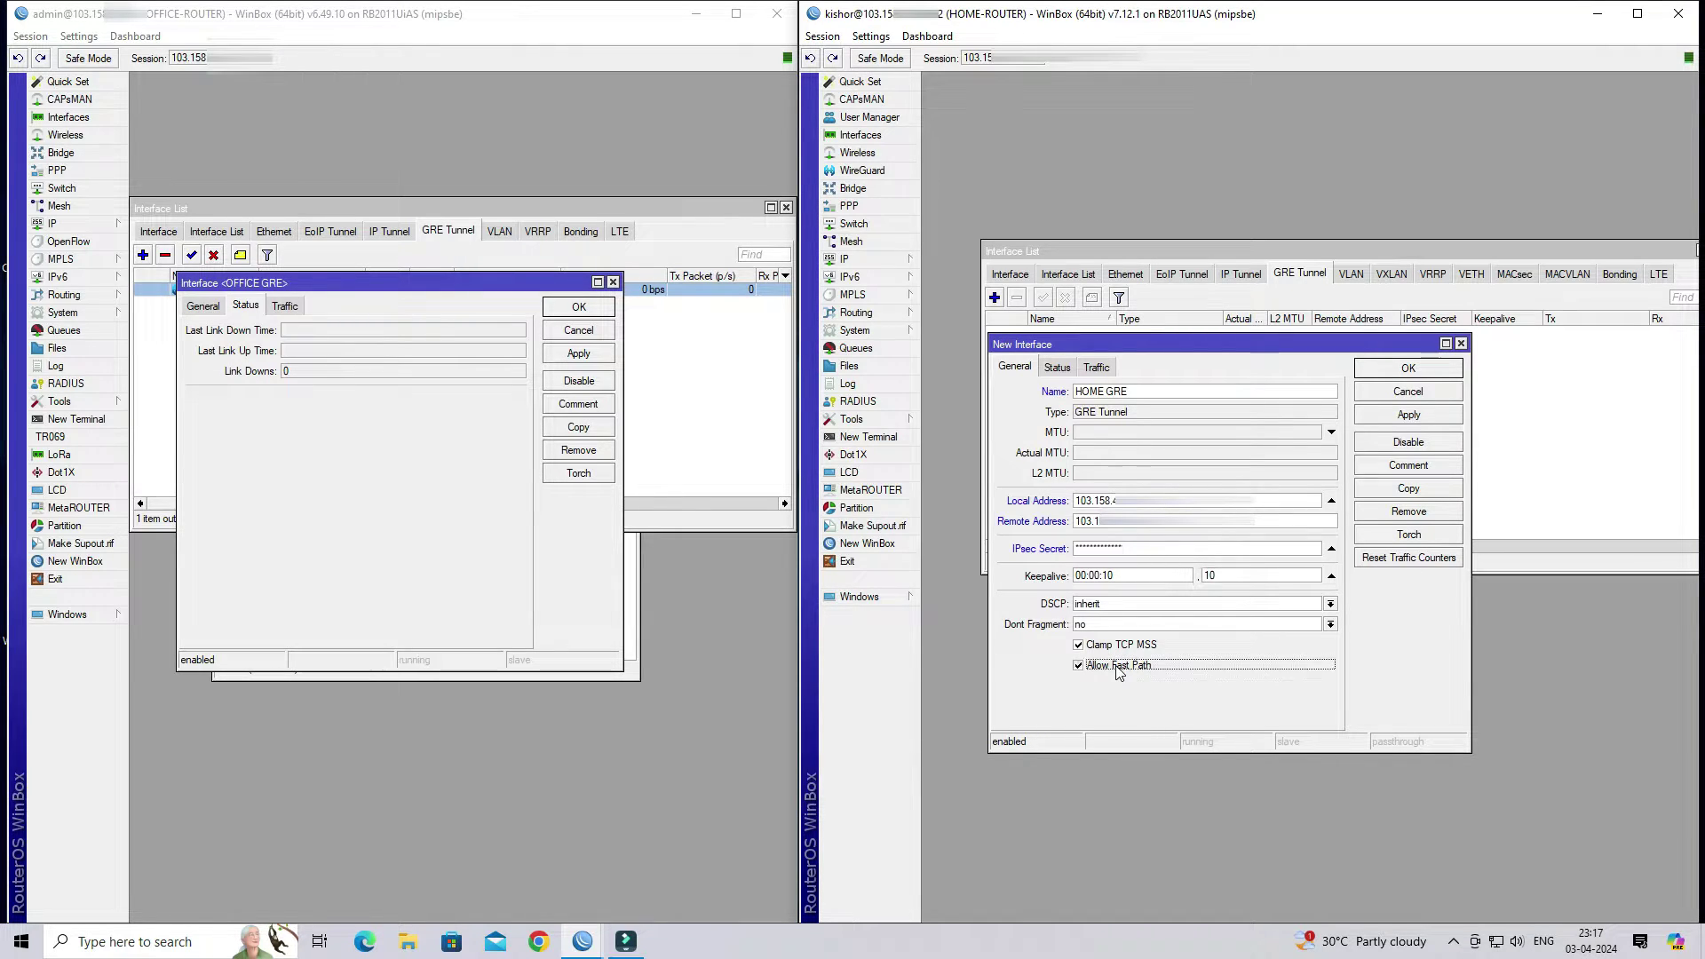
{"action": "left_click", "coordinate": [1415, 418]}
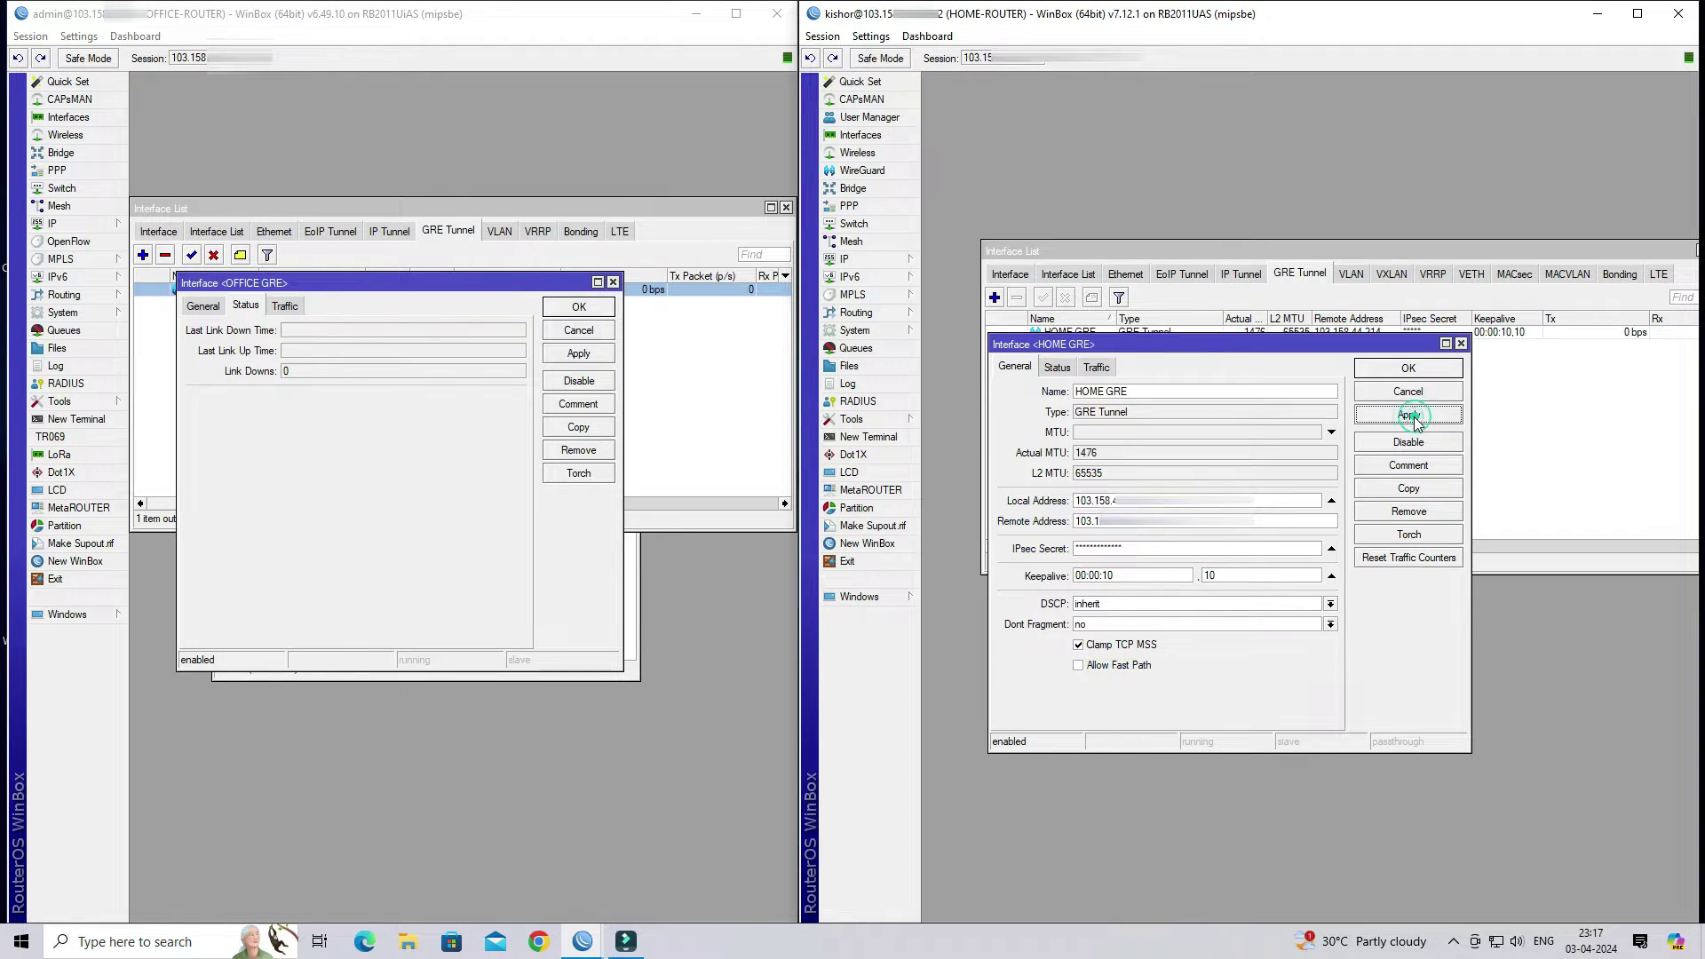
{"action": "left_click", "coordinate": [1374, 369]}
{"action": "left_click", "coordinate": [1214, 336]}
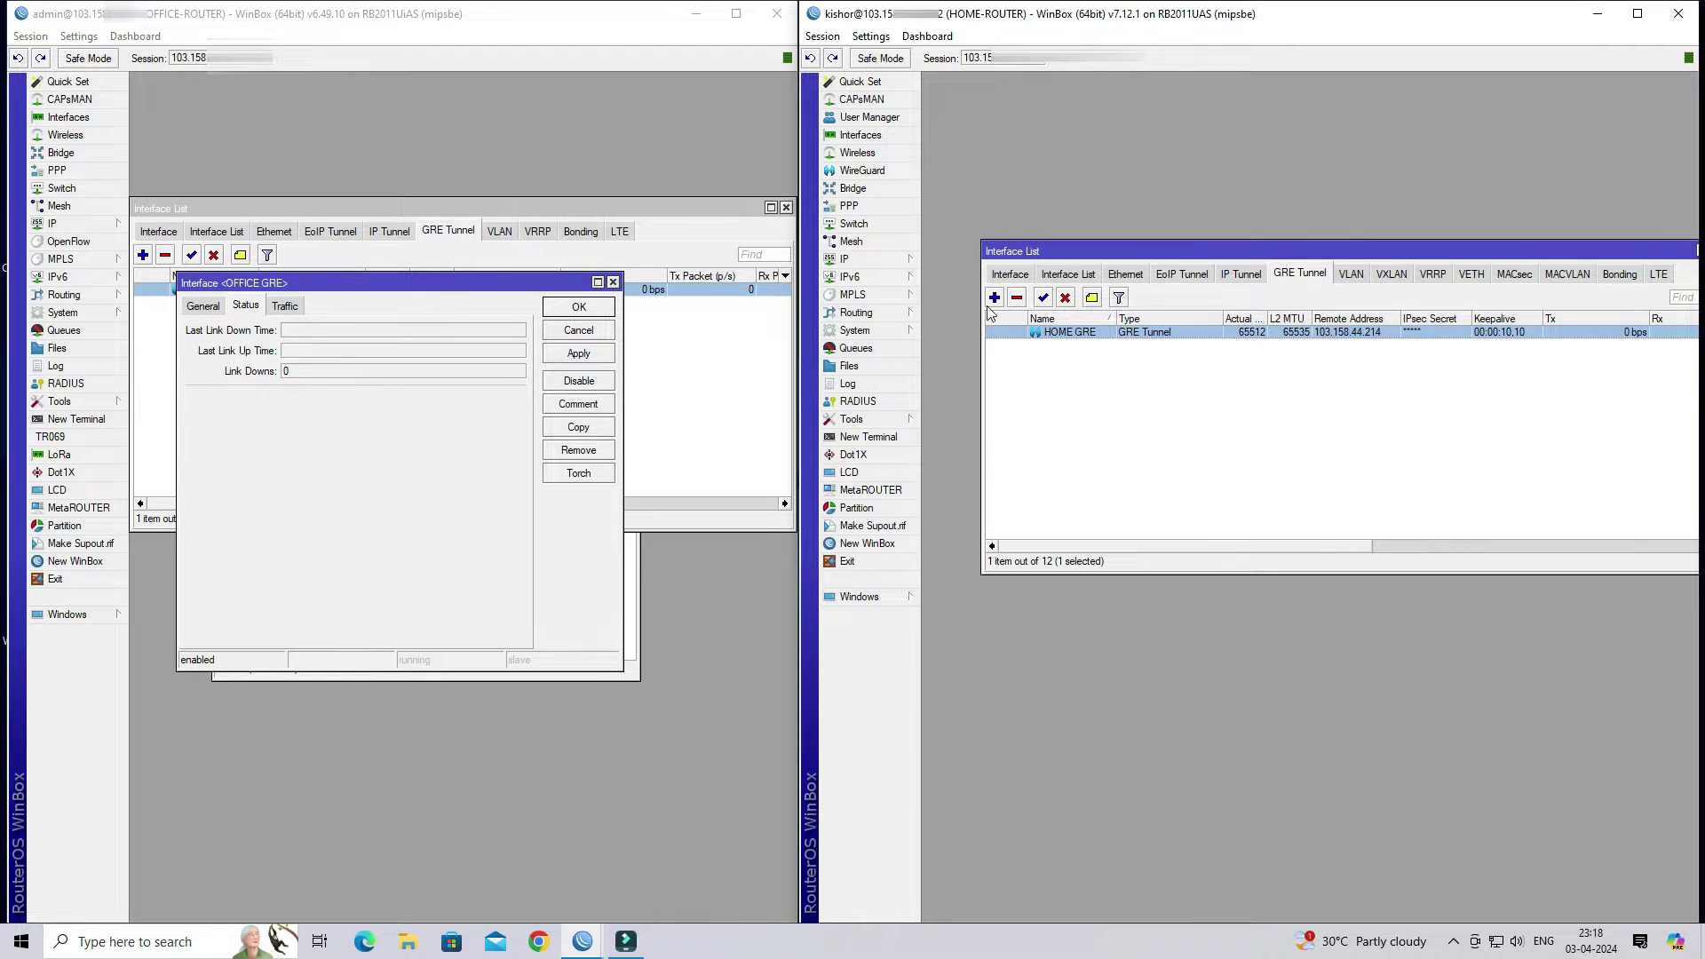
Open the home router's IP address list and bring up the office router's address list with its GRE entry for reference.
{"action": "left_click", "coordinate": [873, 259]}
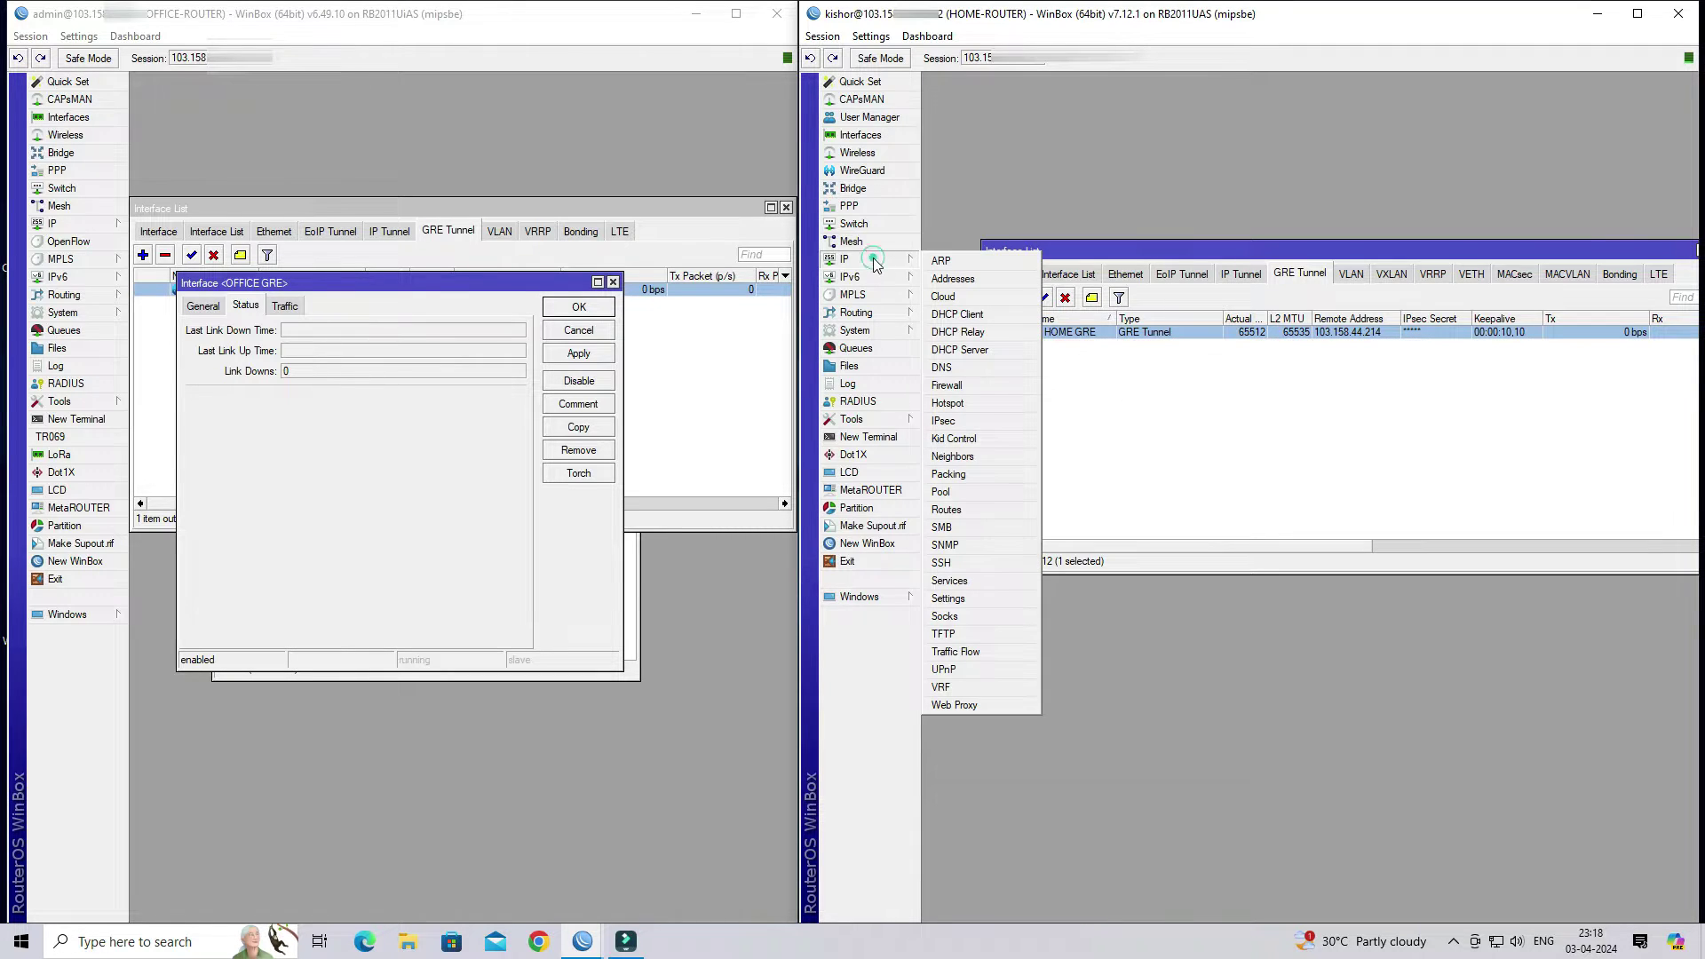
{"action": "left_click", "coordinate": [953, 278]}
{"action": "left_click_drag", "start_coordinate": [511, 282], "coordinate": [509, 438]}
{"action": "left_click", "coordinate": [627, 577]}
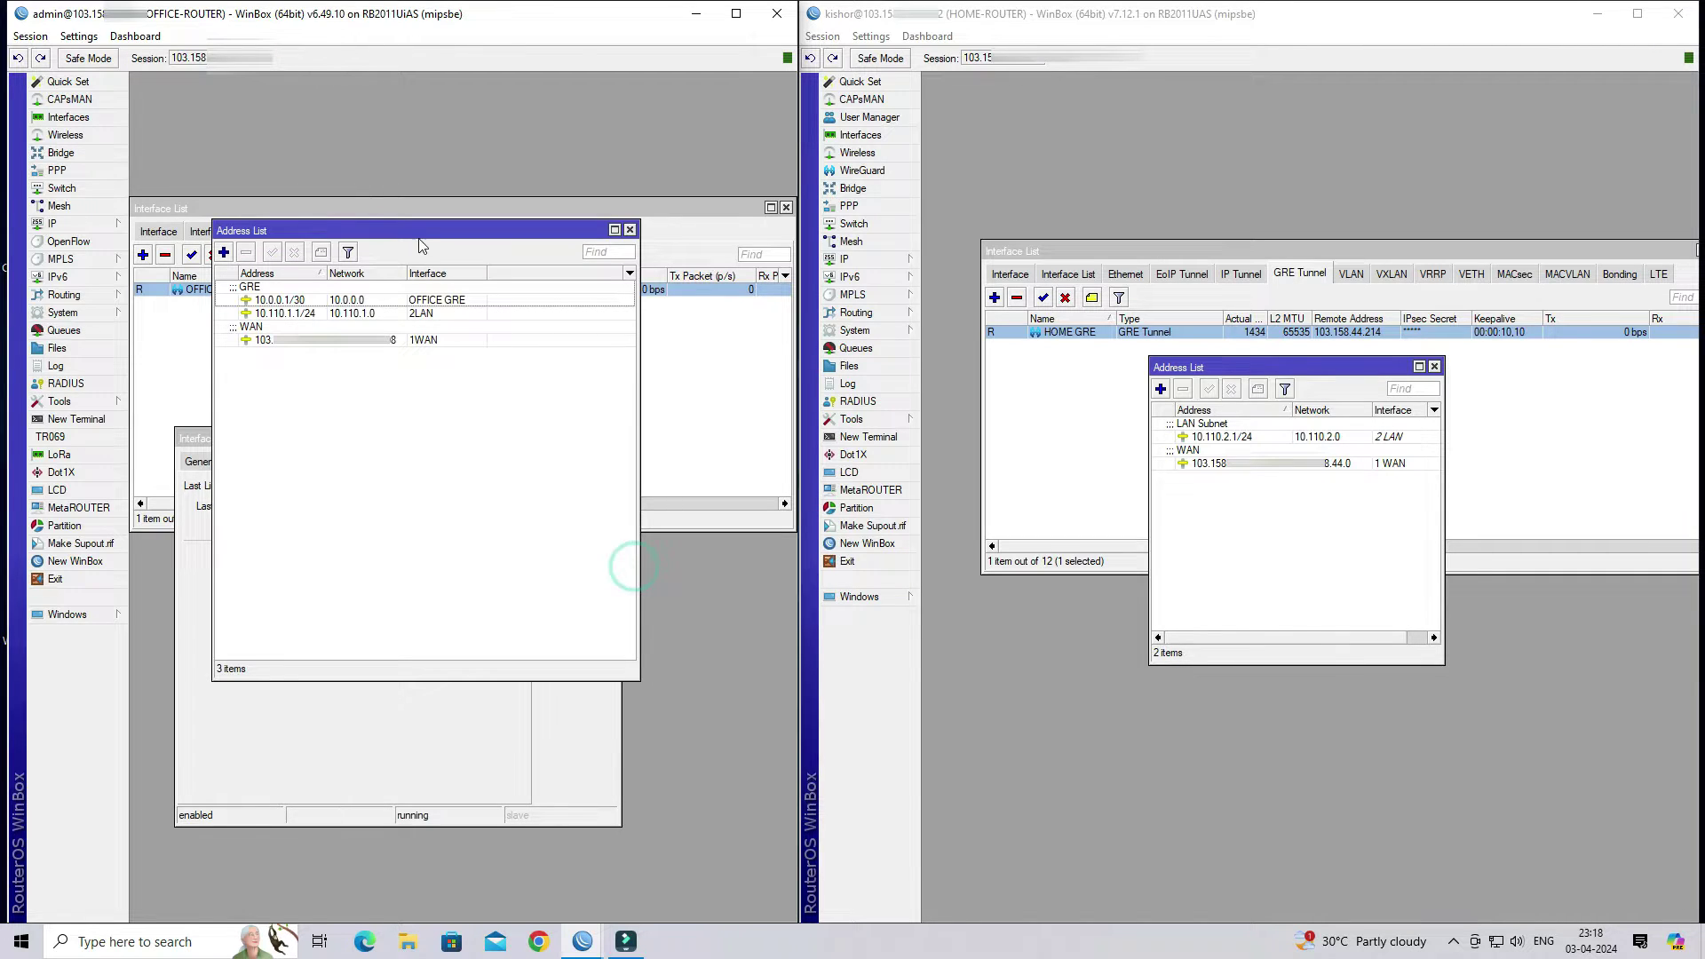
{"action": "left_click_drag", "start_coordinate": [418, 236], "coordinate": [463, 286]}
{"action": "left_click", "coordinate": [427, 359]}
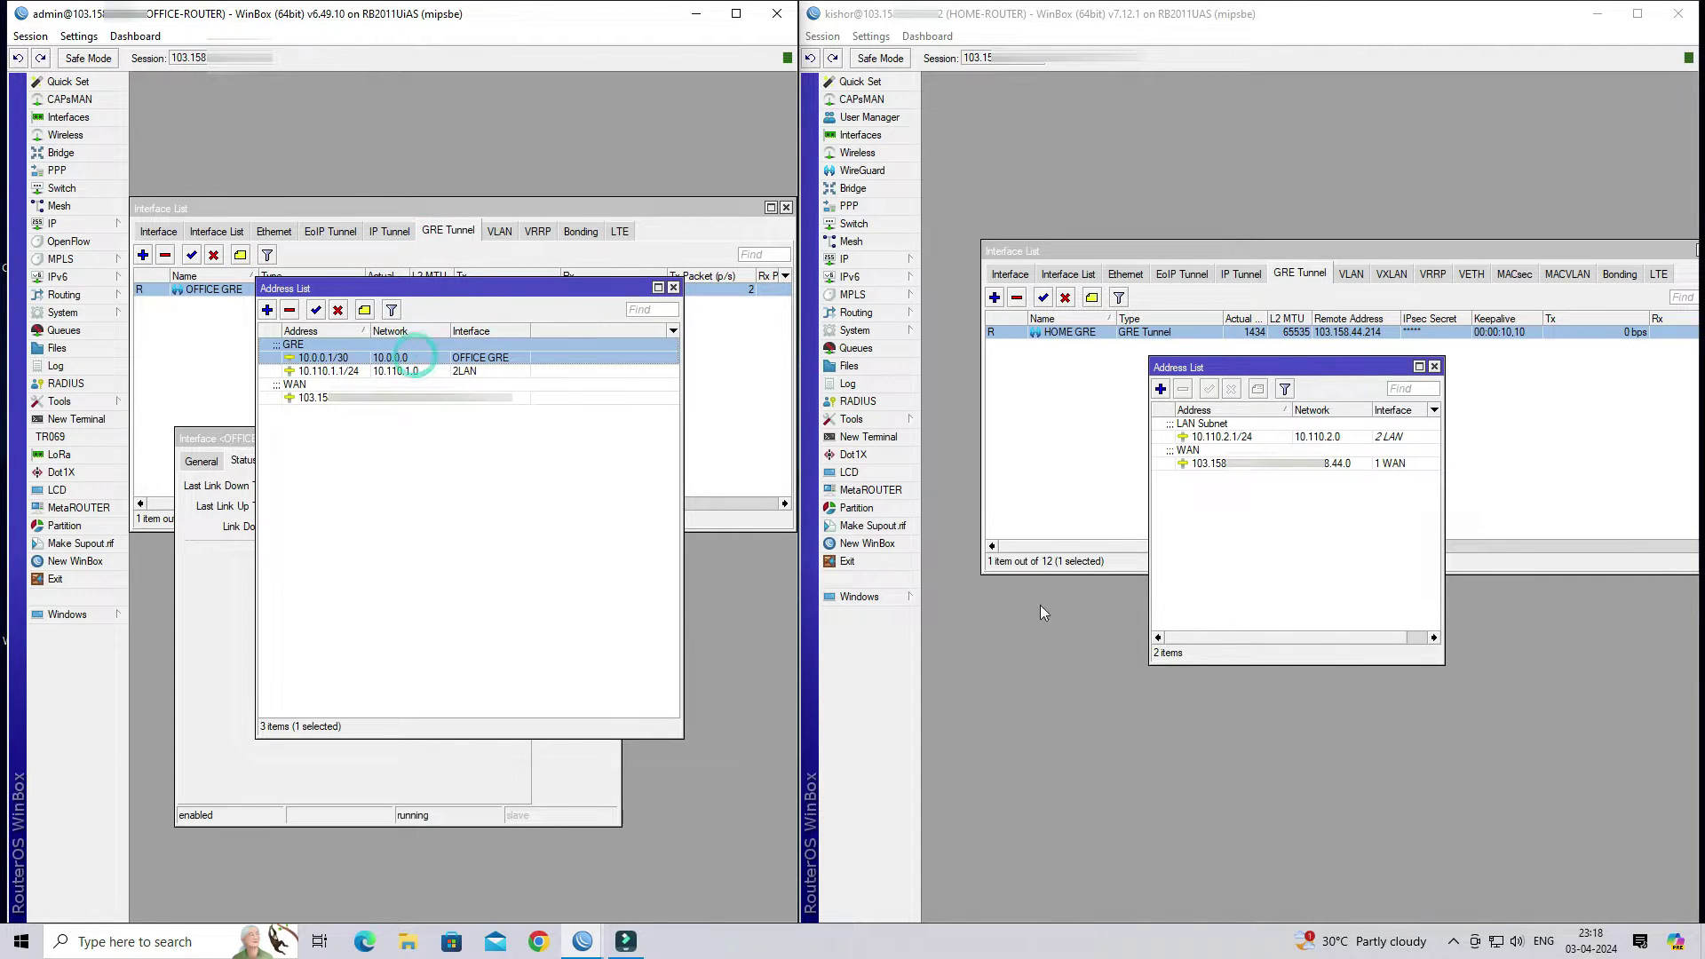
Add the address 10.0.0.2/30 on the HOME GRE interface of the home router, save it, and close the address list.
{"action": "left_click", "coordinate": [1161, 389]}
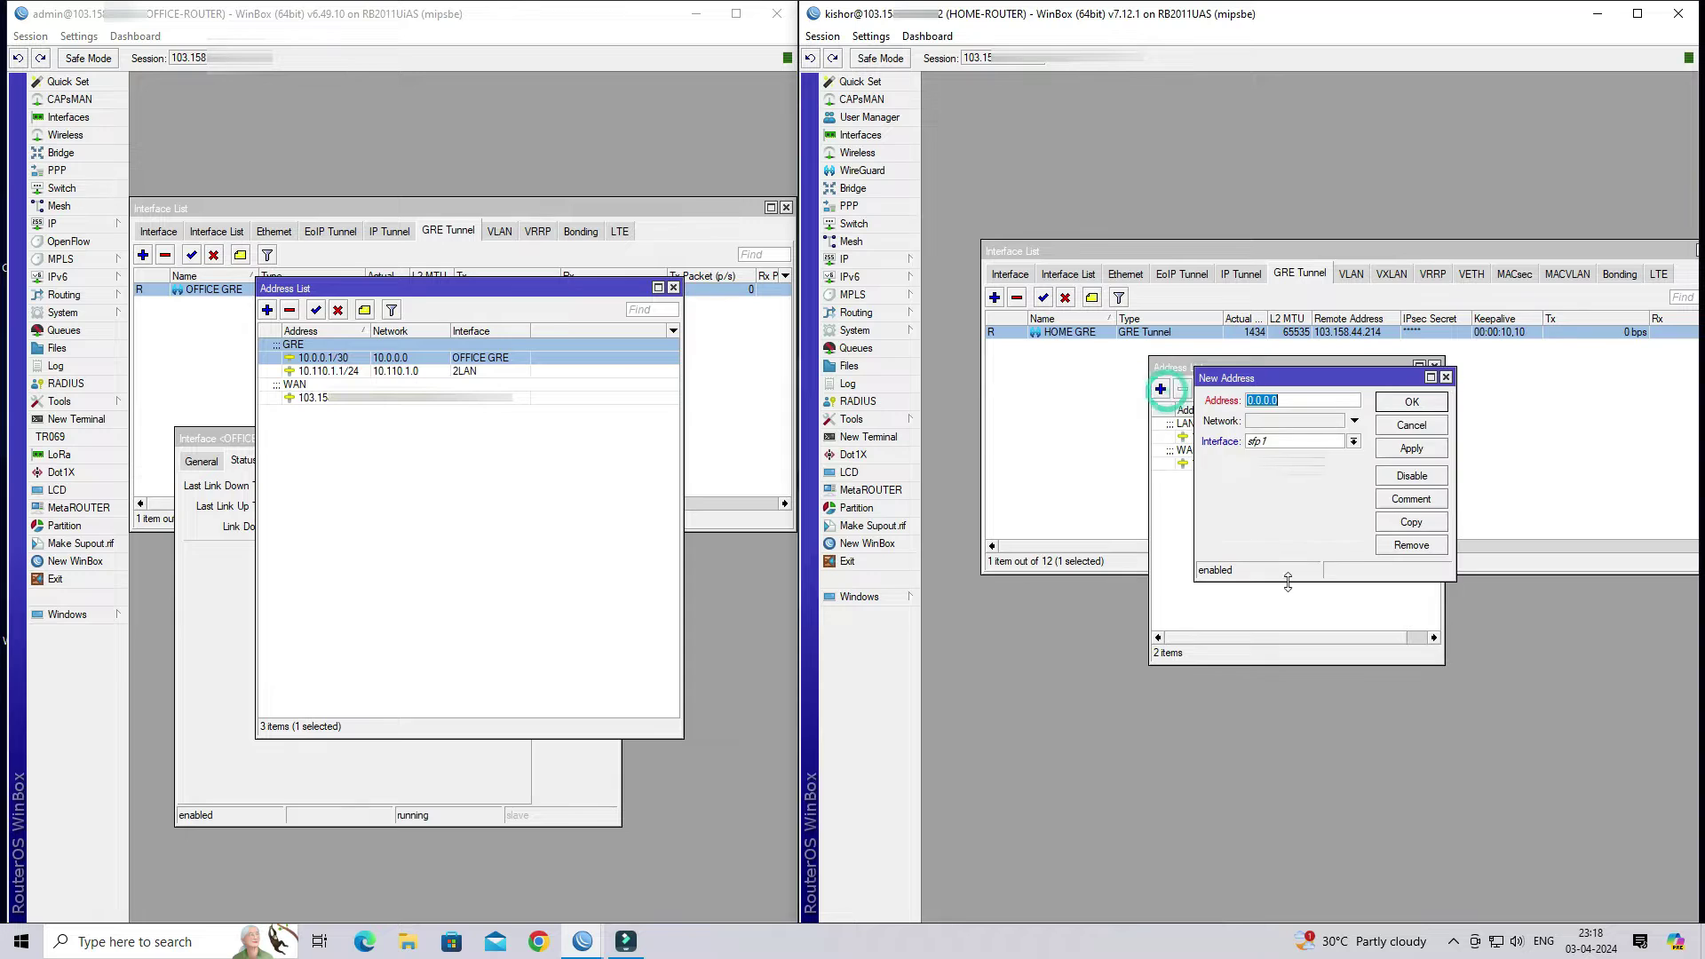
{"action": "left_click", "coordinate": [1304, 399]}
{"action": "double_click", "coordinate": [1304, 400]}
{"action": "type", "text": "10."}
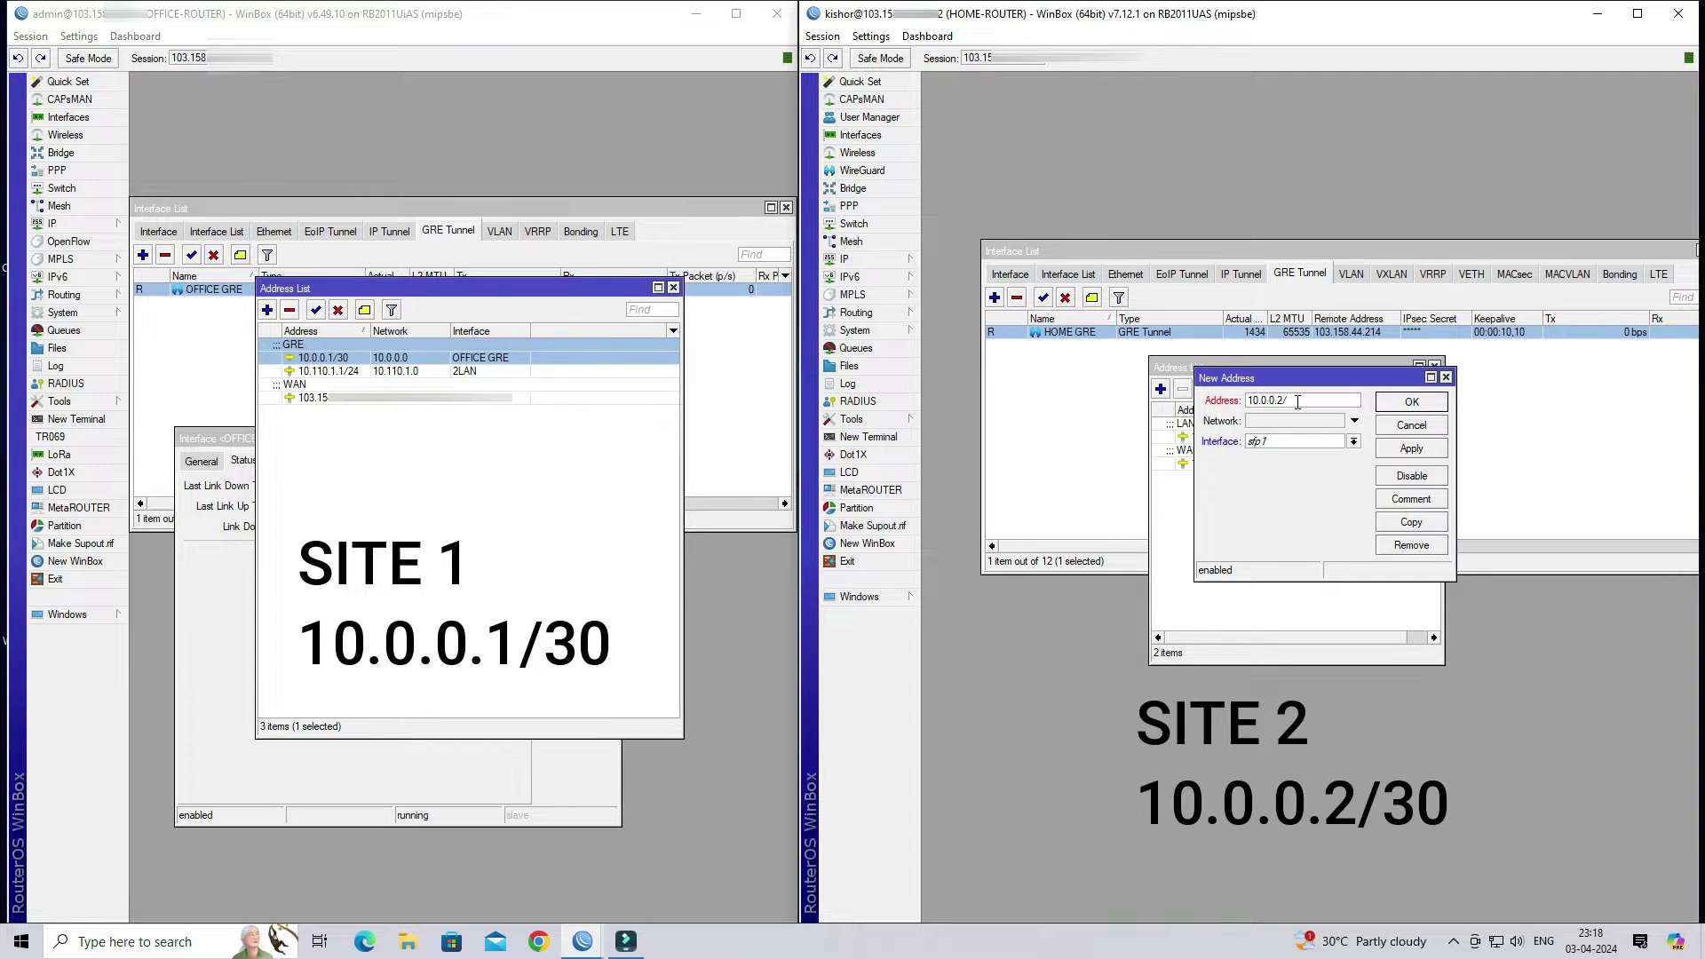
{"action": "left_click", "coordinate": [1310, 444]}
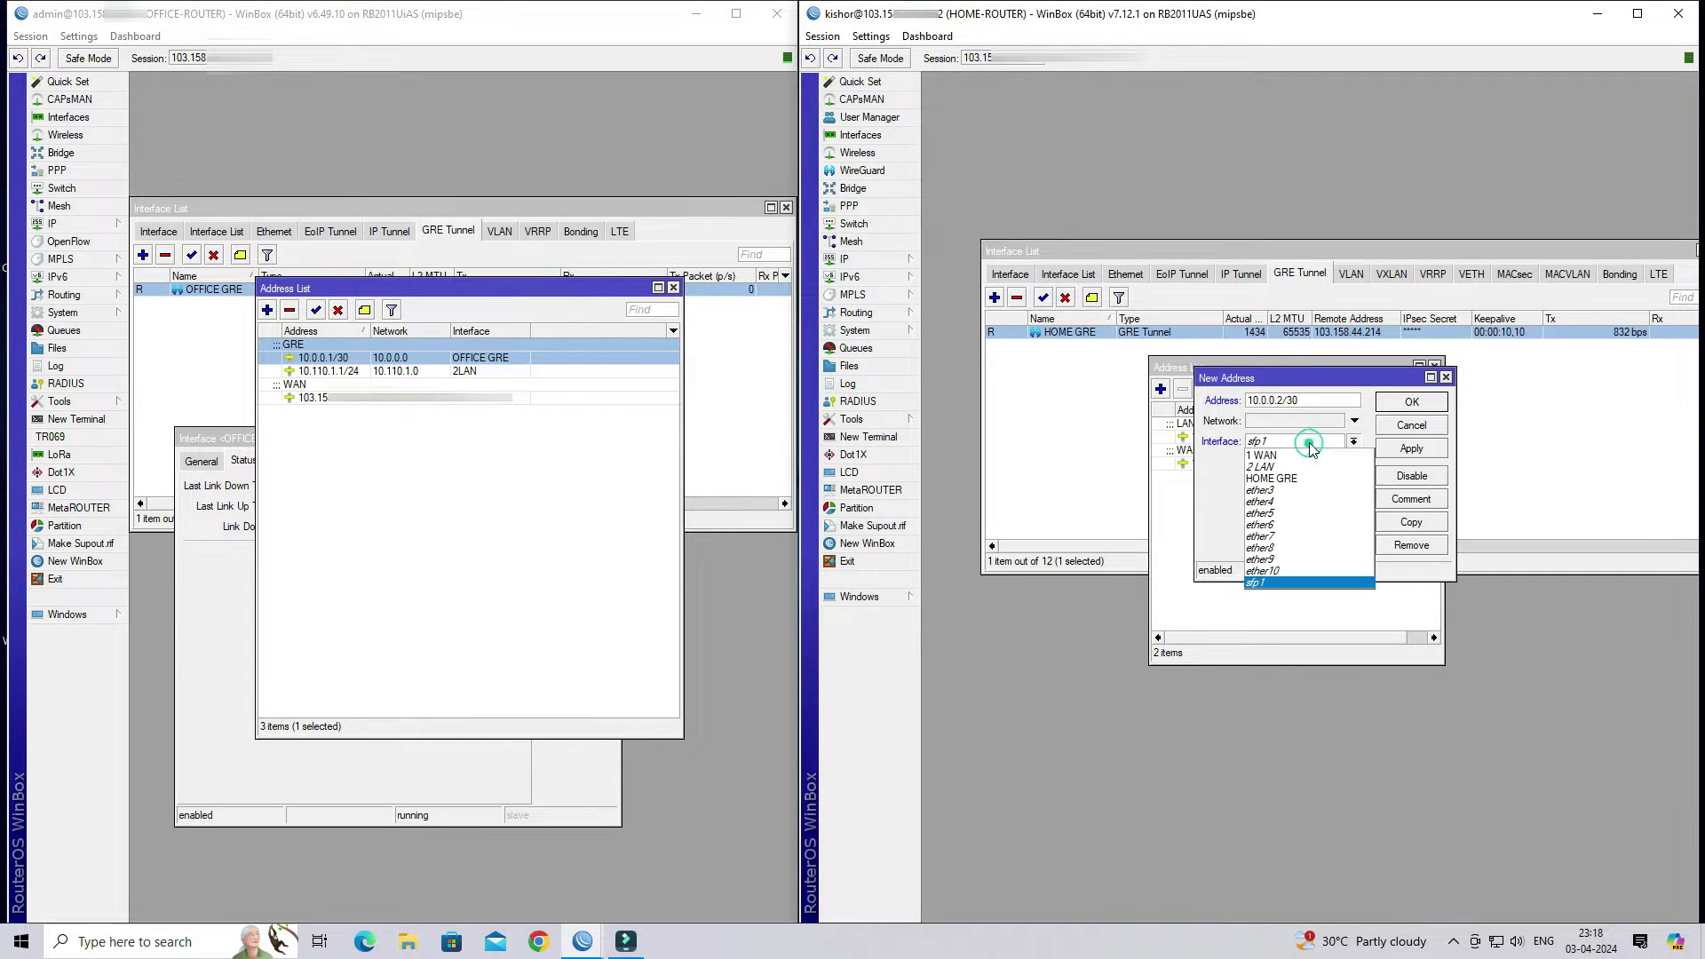
{"action": "left_click", "coordinate": [1305, 479]}
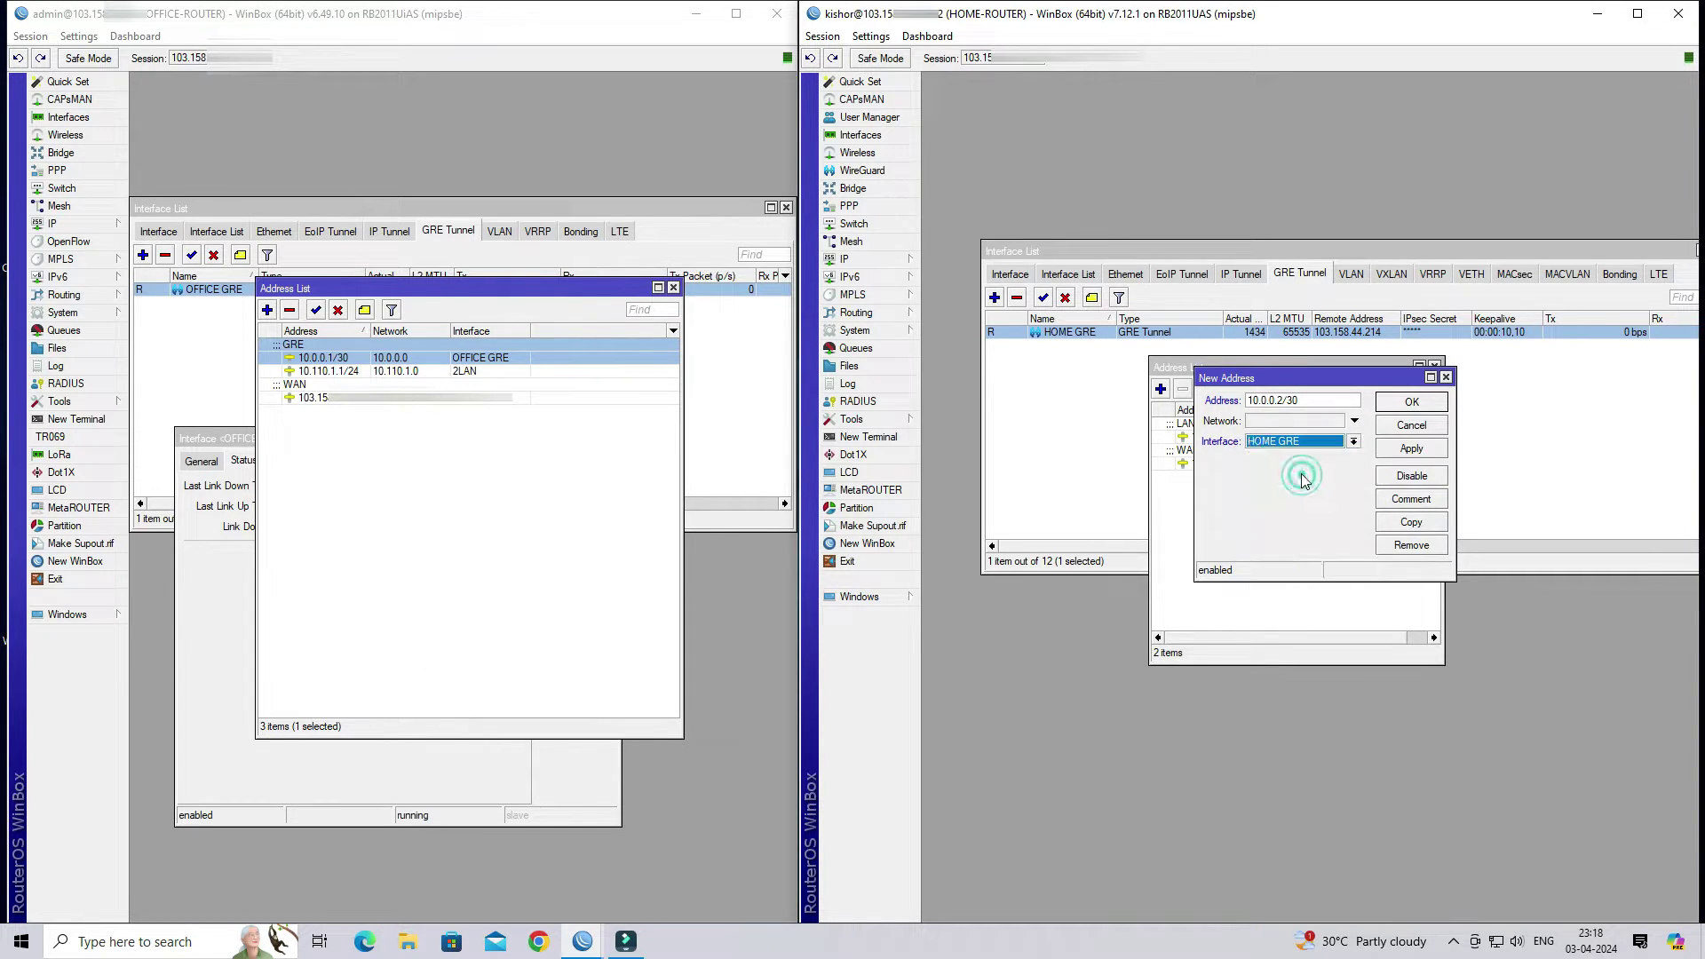
{"action": "left_click", "coordinate": [1403, 449]}
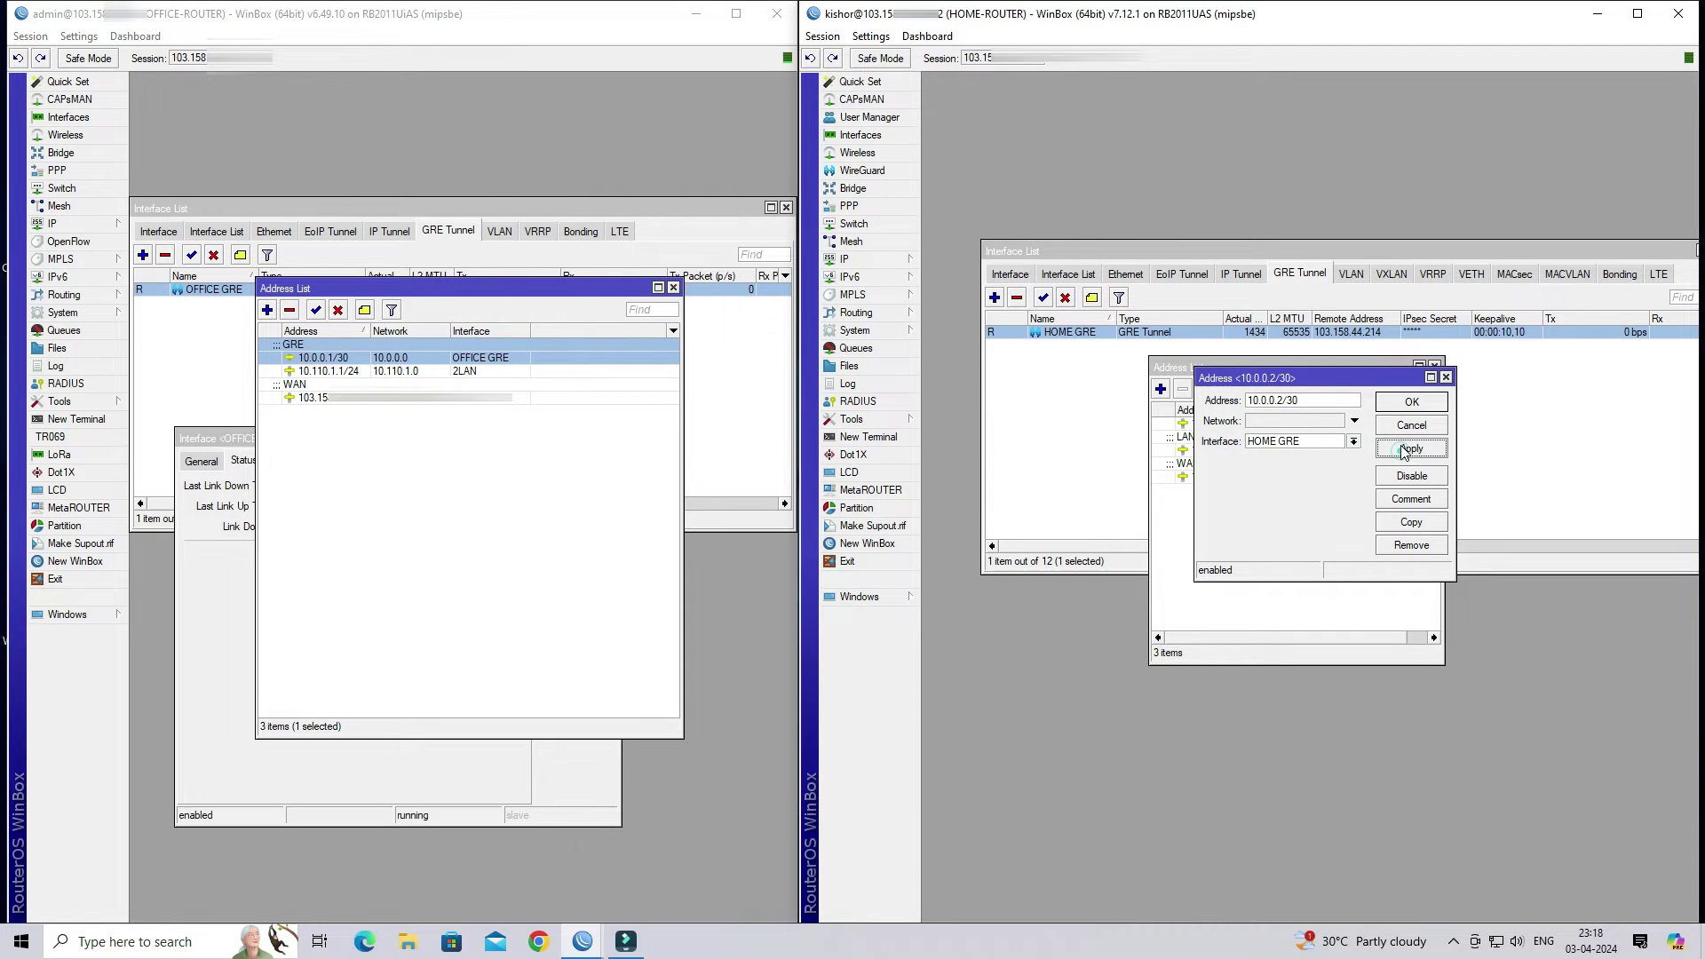
{"action": "left_click", "coordinate": [1411, 401]}
{"action": "left_click", "coordinate": [1434, 367]}
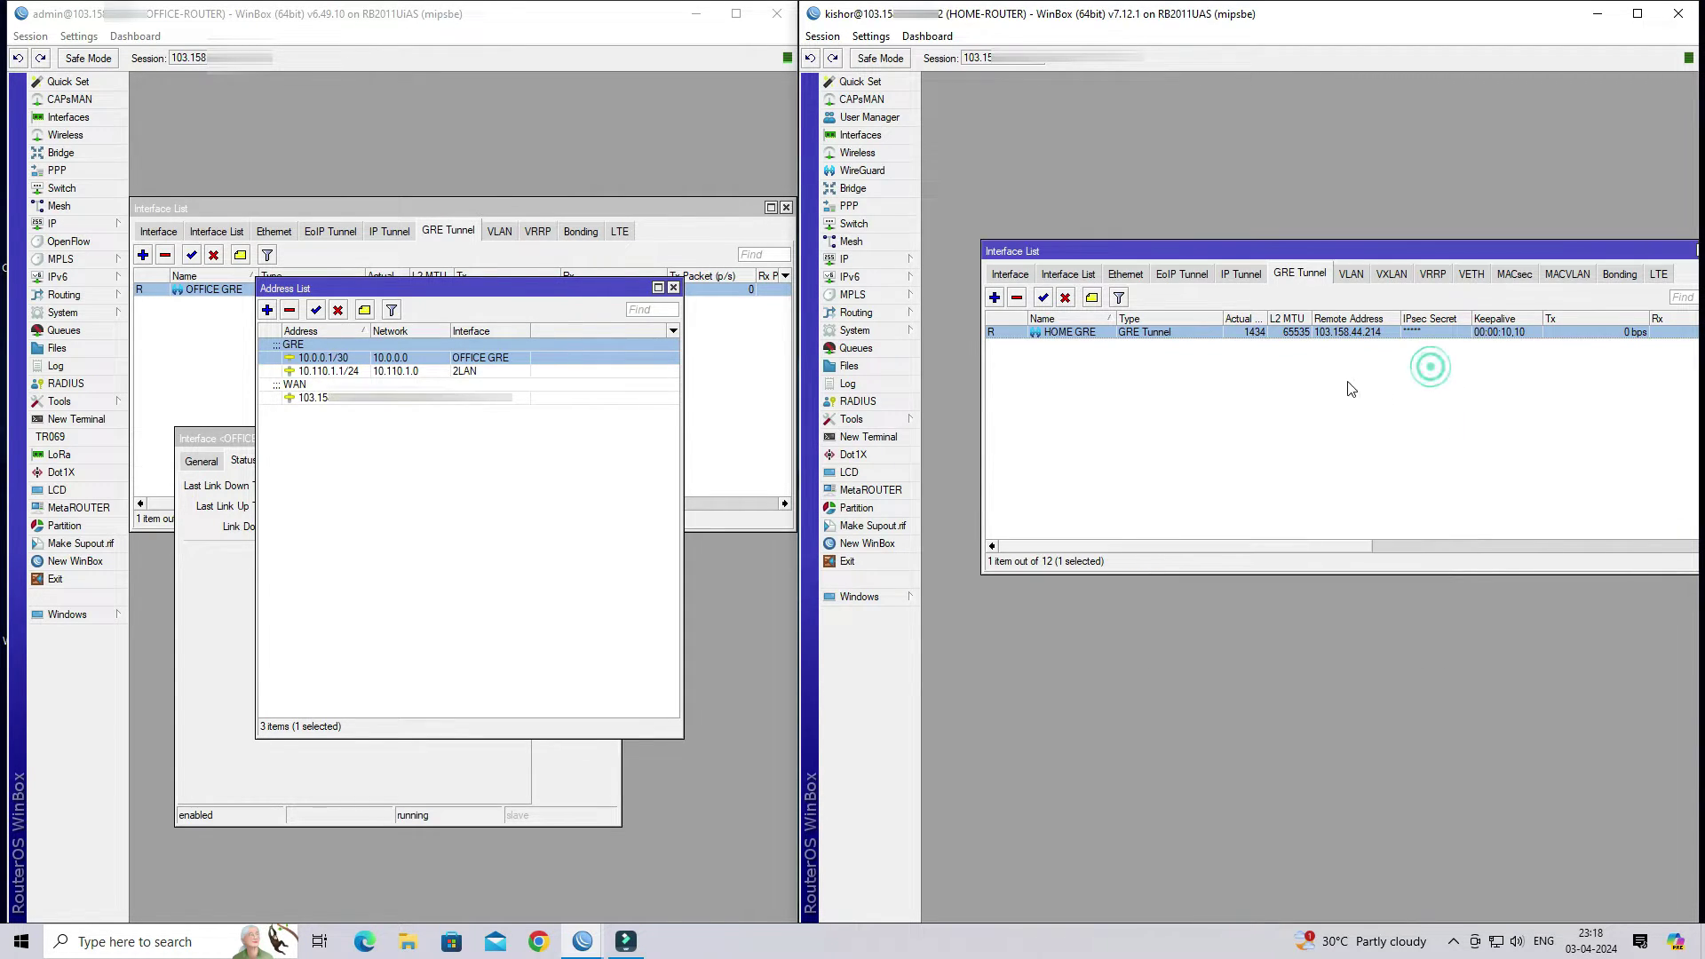
Open the HOME GRE interface, check its link status, and close it without changes.
{"action": "double_click", "coordinate": [1223, 333]}
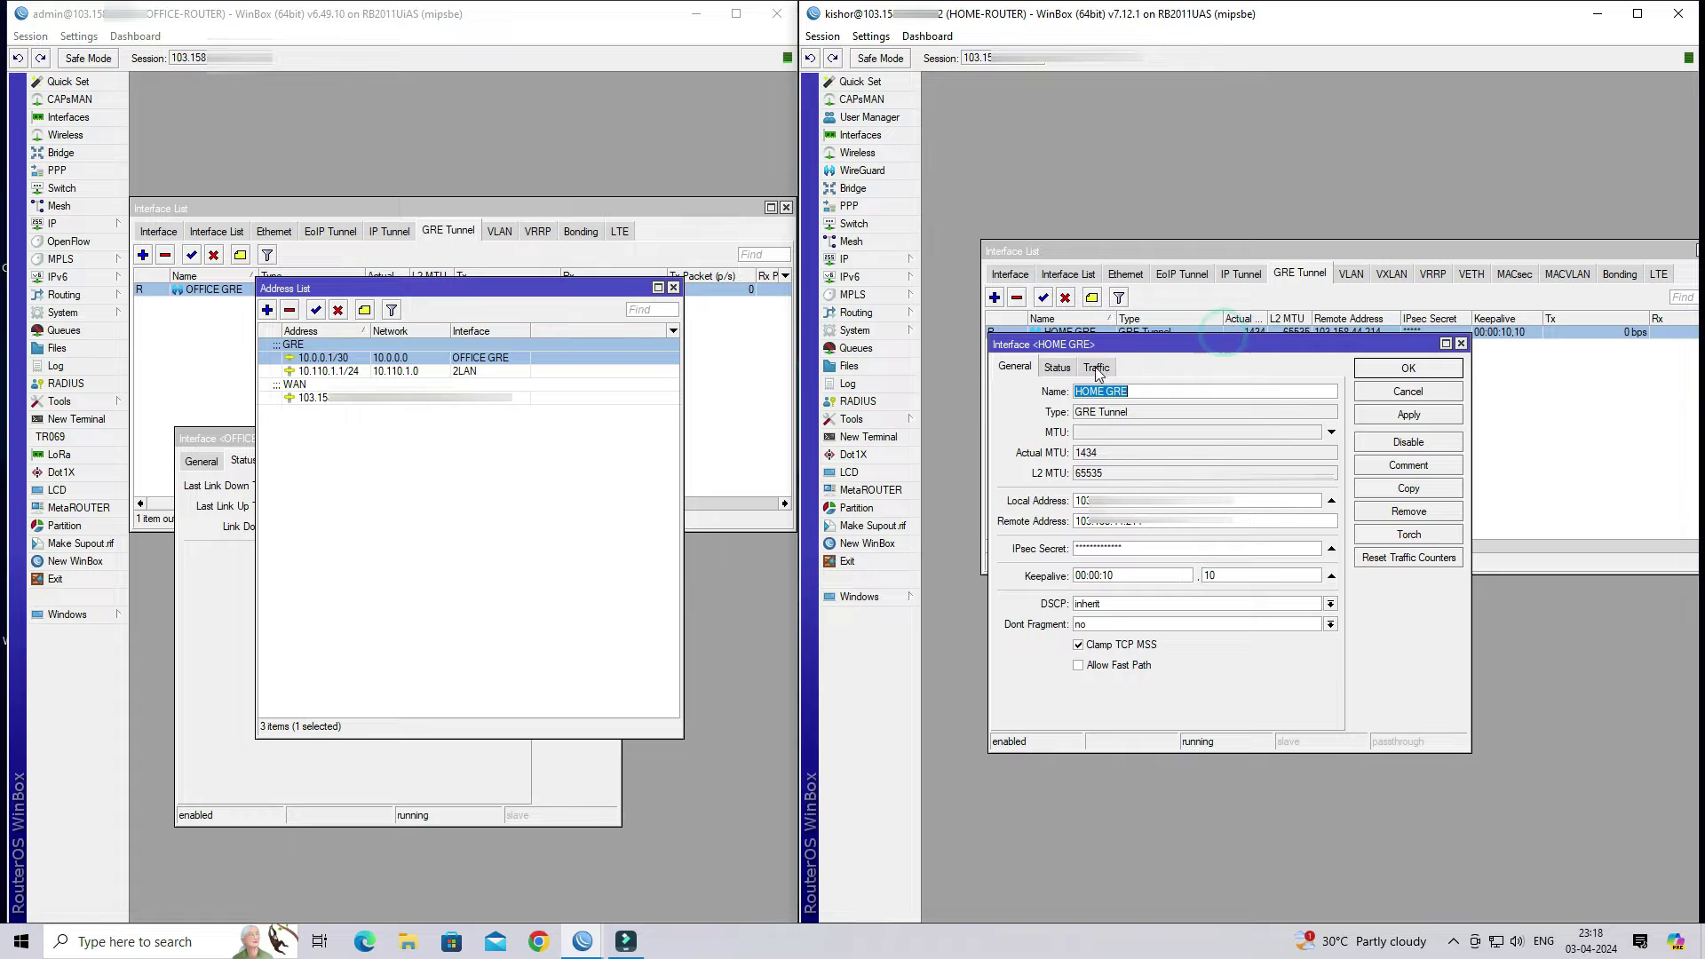
{"action": "left_click", "coordinate": [1058, 367]}
{"action": "double_click", "coordinate": [1212, 410]}
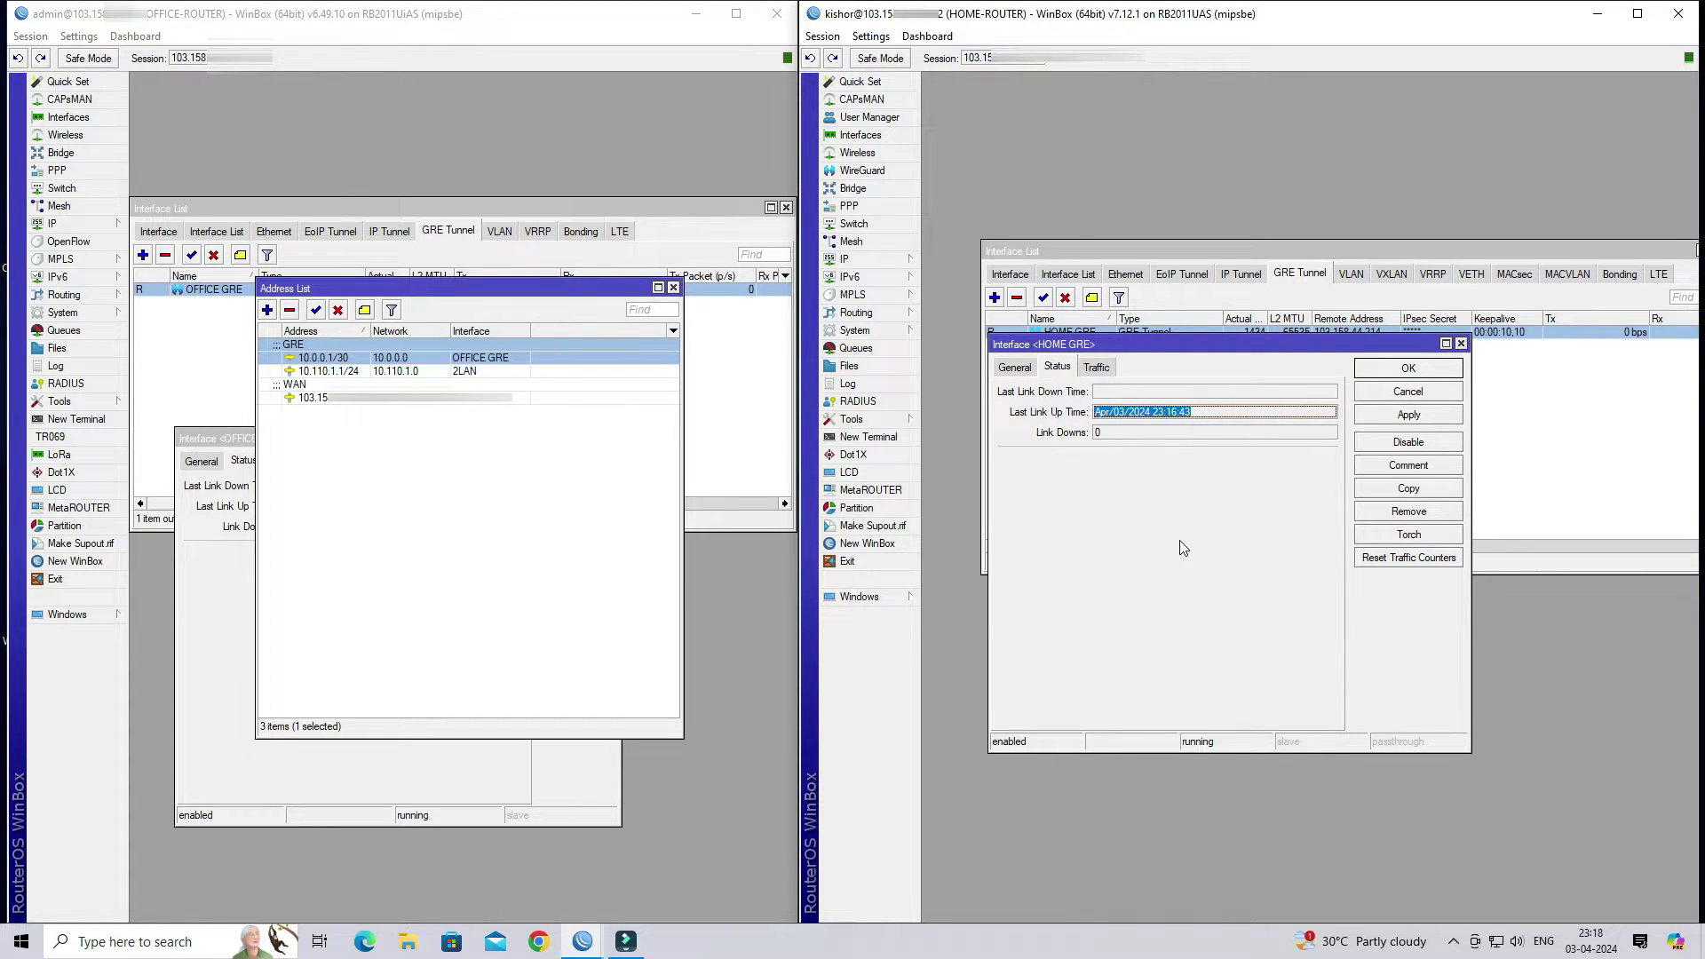
{"action": "left_click", "coordinate": [1405, 392]}
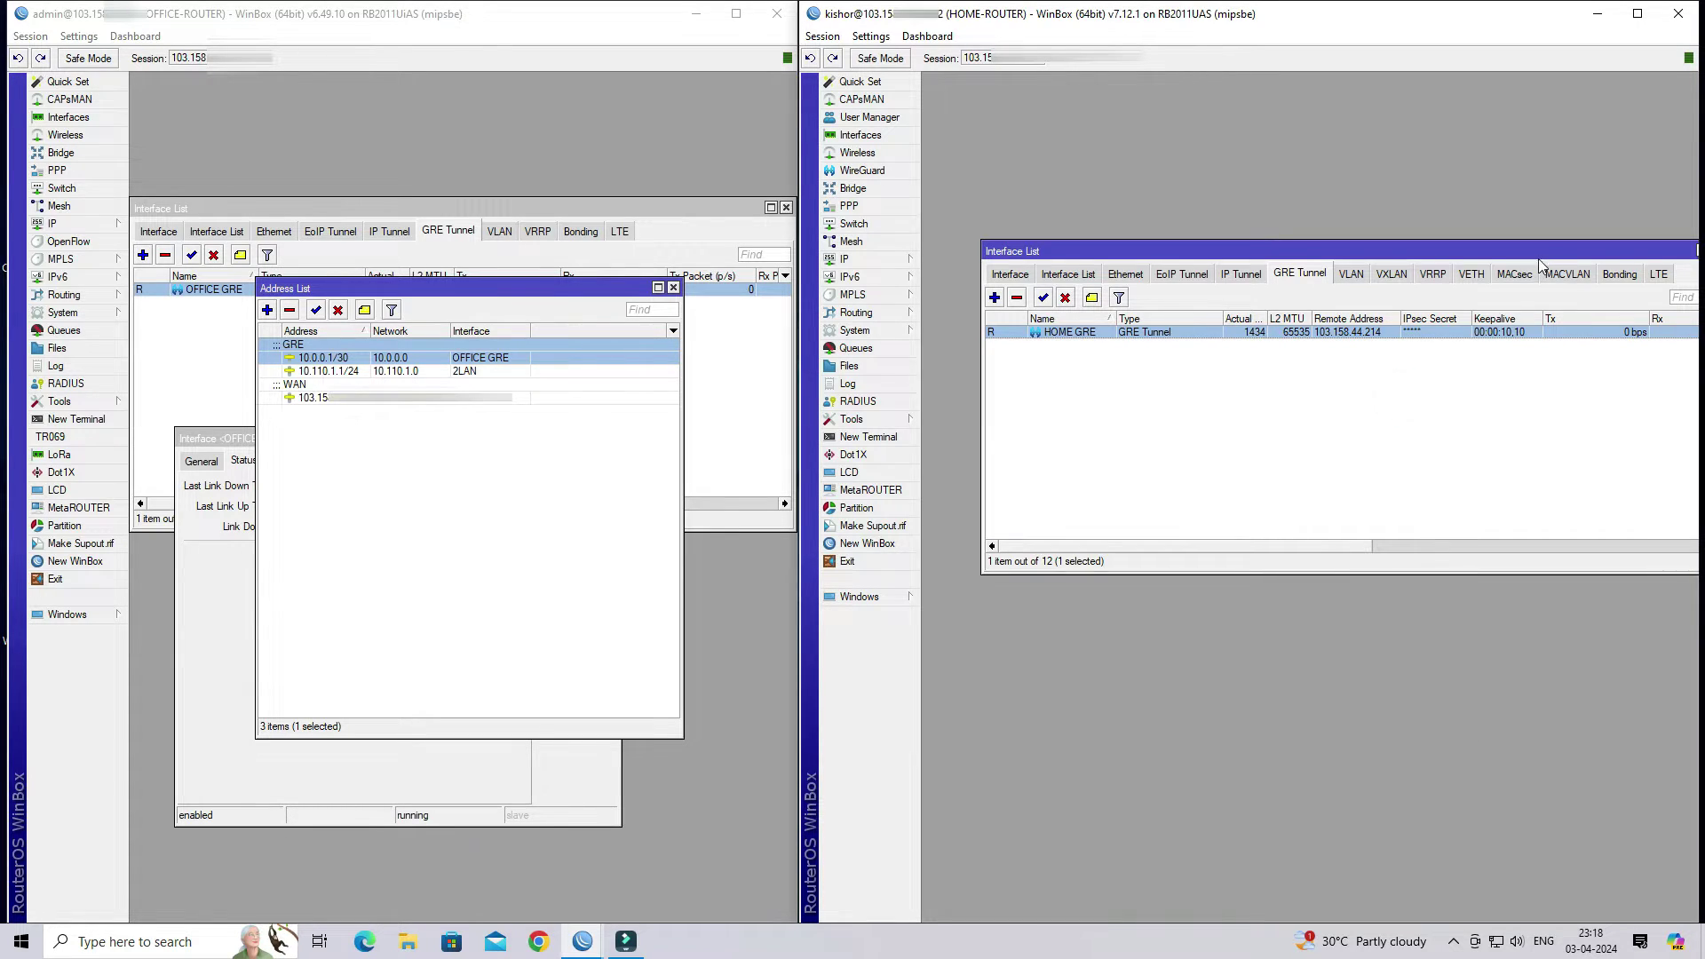
Close the interface and address windows that are still open on the home and office routers.
{"action": "left_click_drag", "start_coordinate": [1545, 252], "coordinate": [1450, 252]}
{"action": "left_click", "coordinate": [1623, 250]}
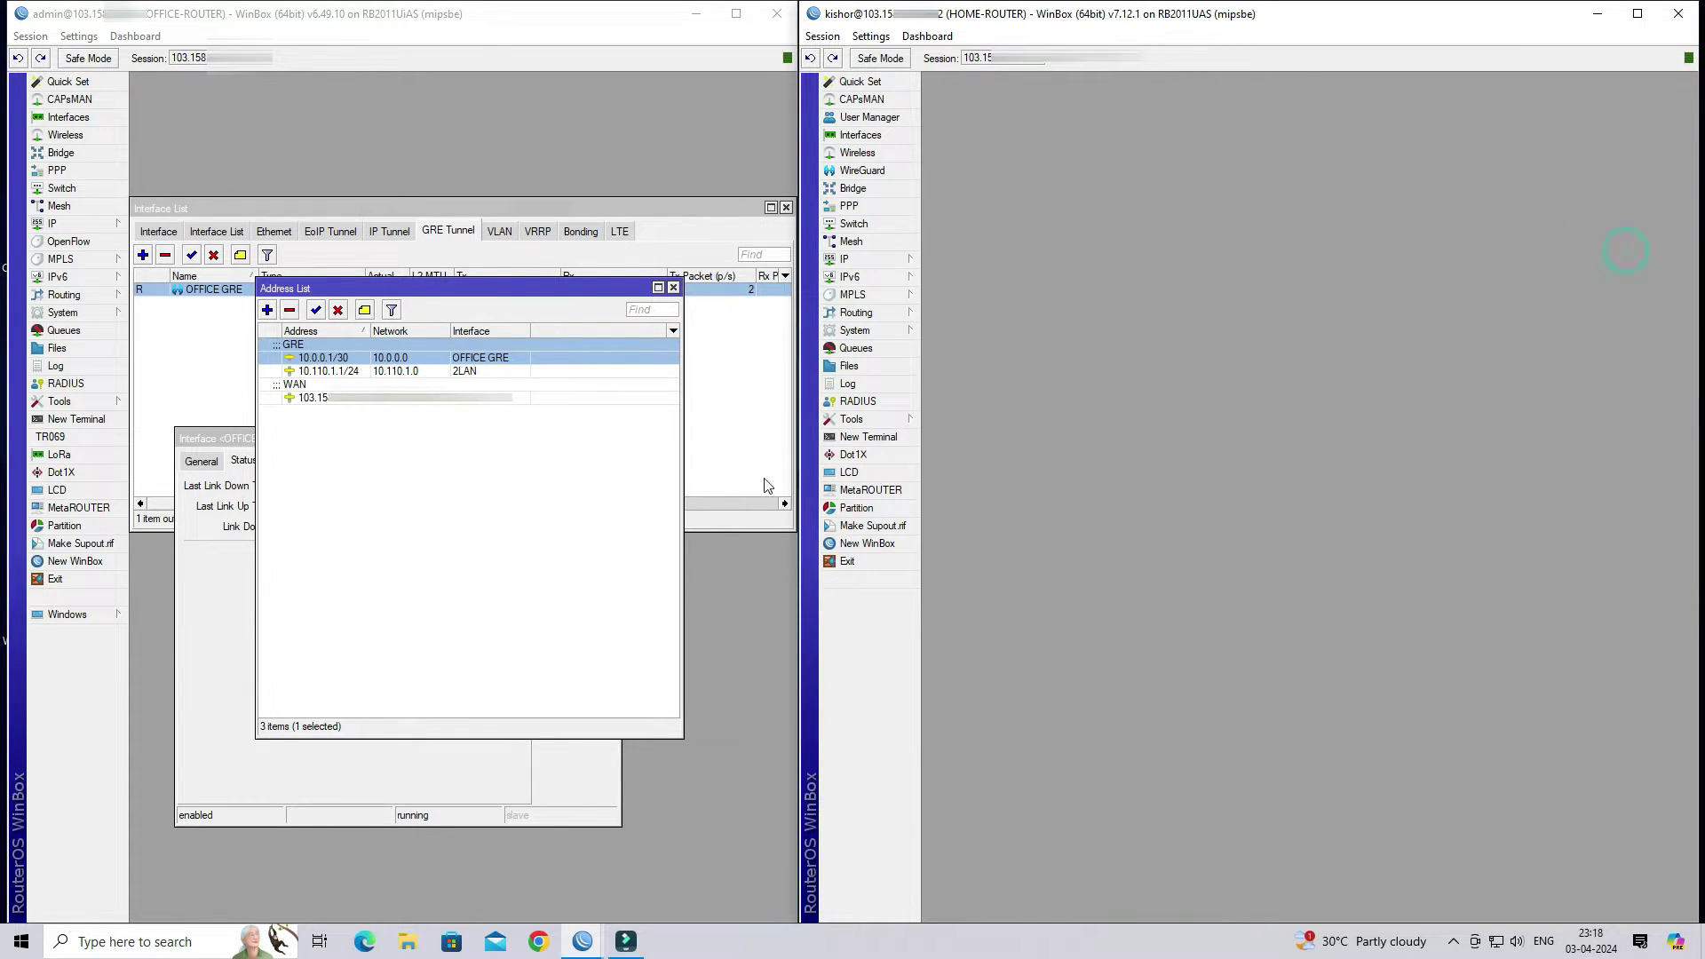
{"action": "left_click", "coordinate": [654, 486]}
{"action": "left_click", "coordinate": [673, 287]}
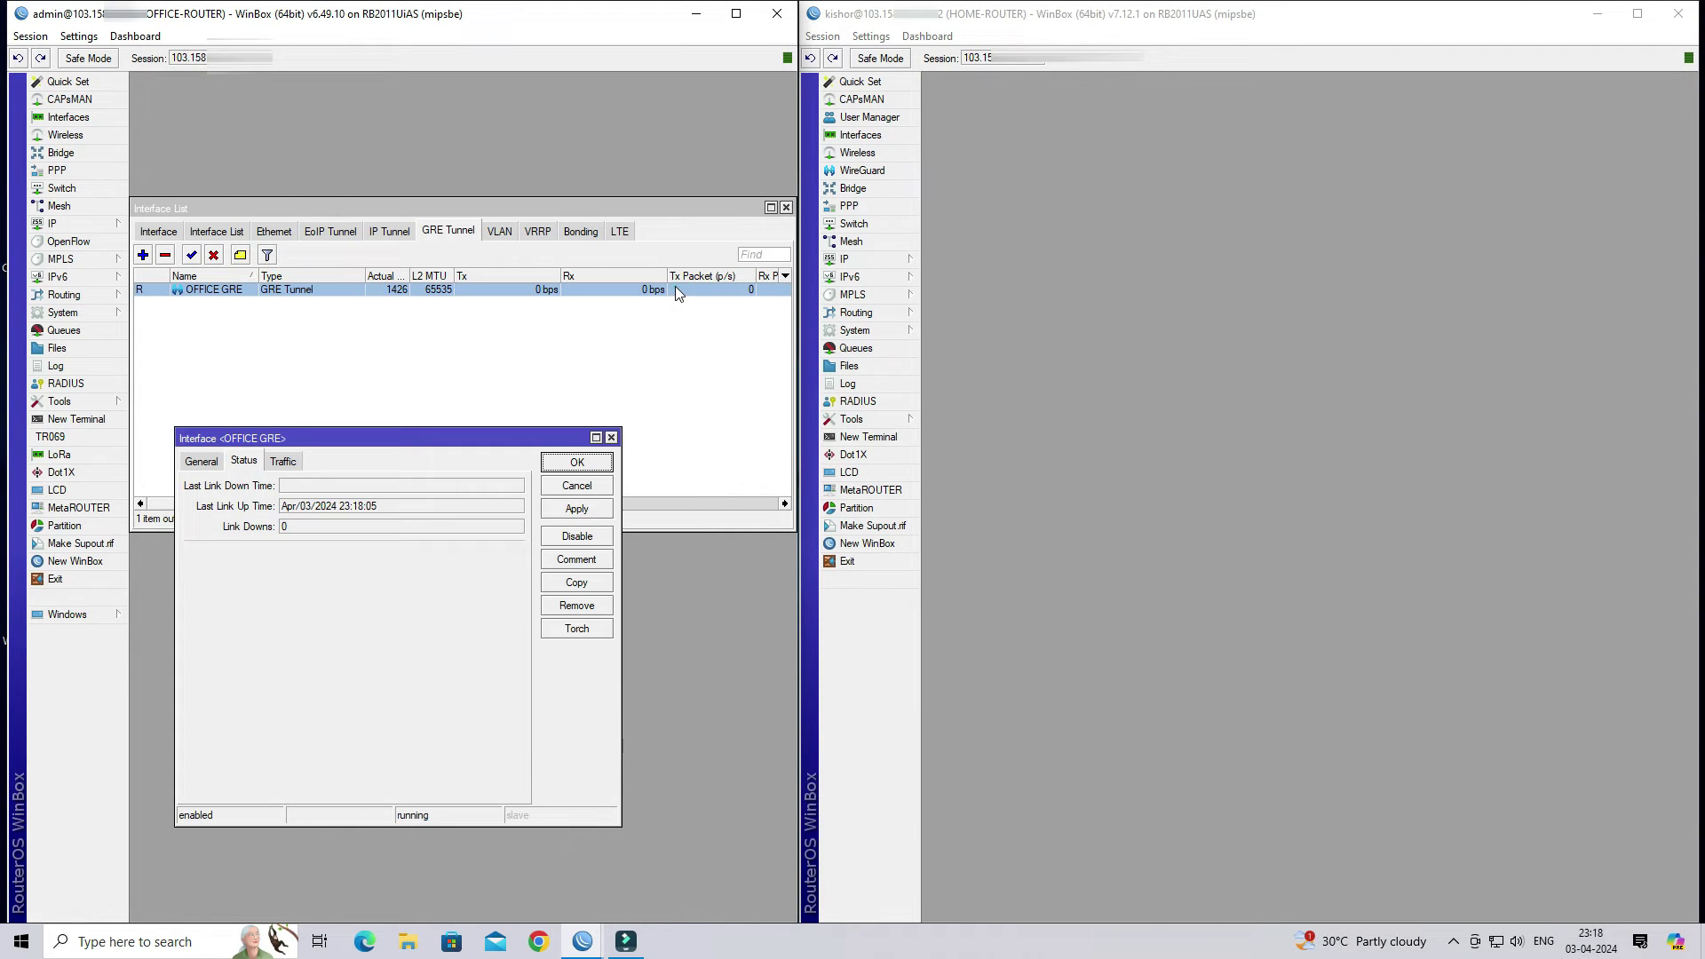
{"action": "left_click", "coordinate": [611, 438]}
{"action": "left_click", "coordinate": [786, 207]}
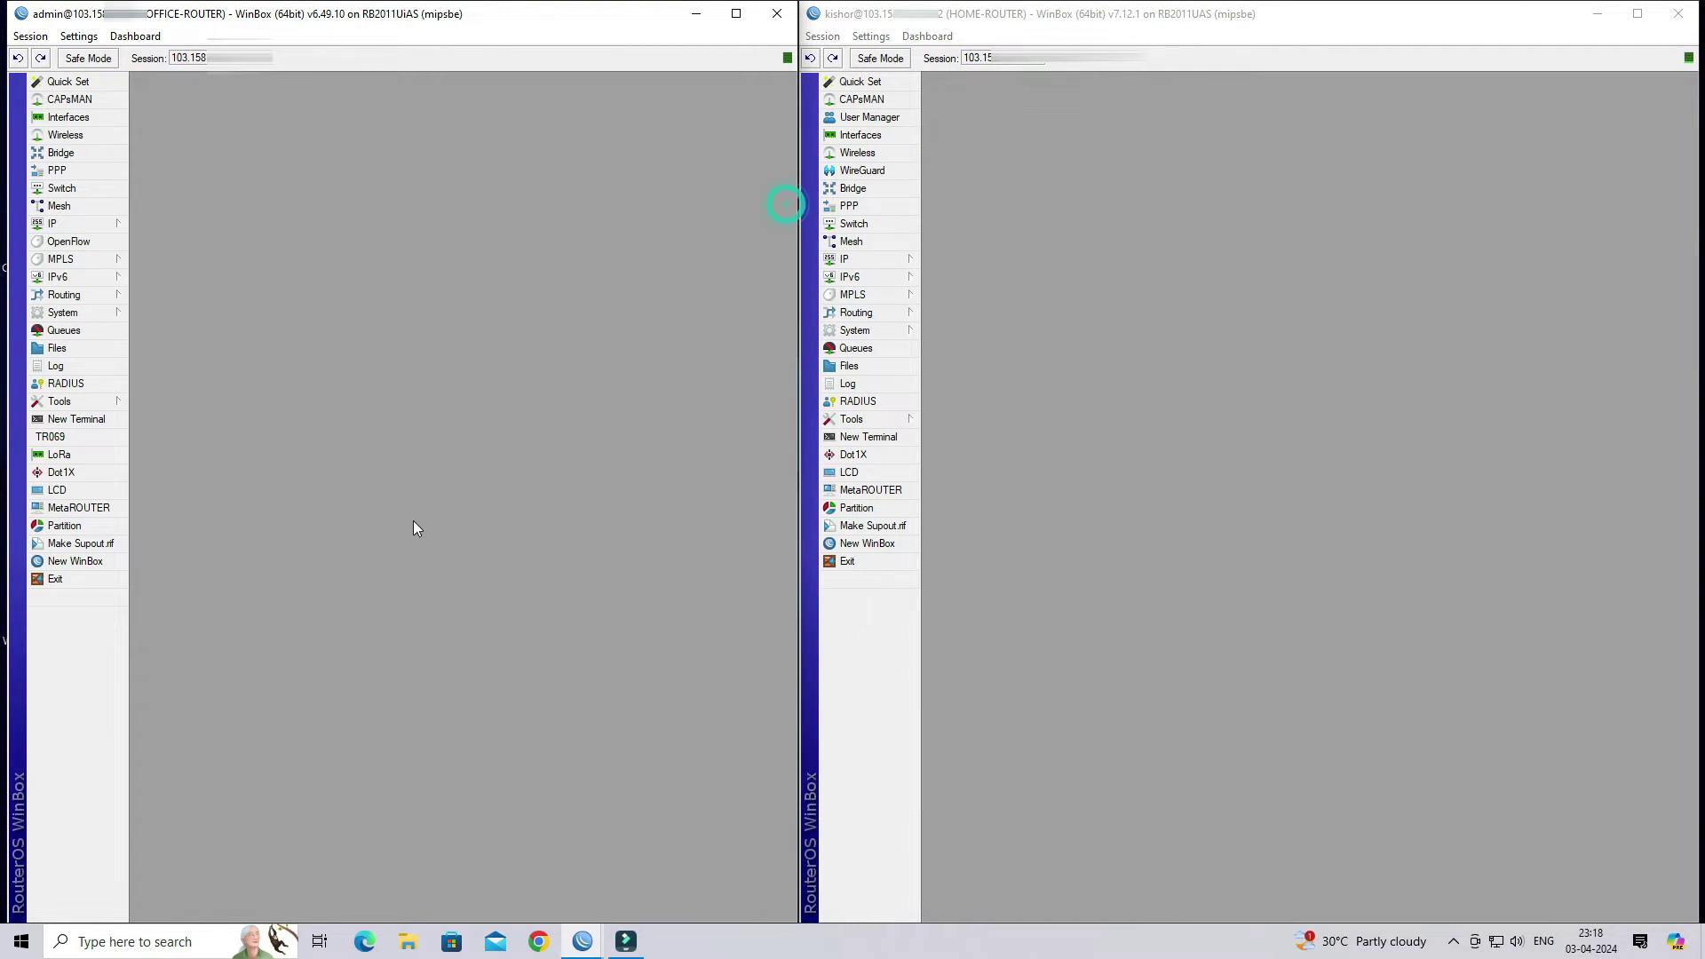
Open a terminal on the office router and ping the office LAN host 10.110.1.200.
{"action": "left_click", "coordinate": [78, 419]}
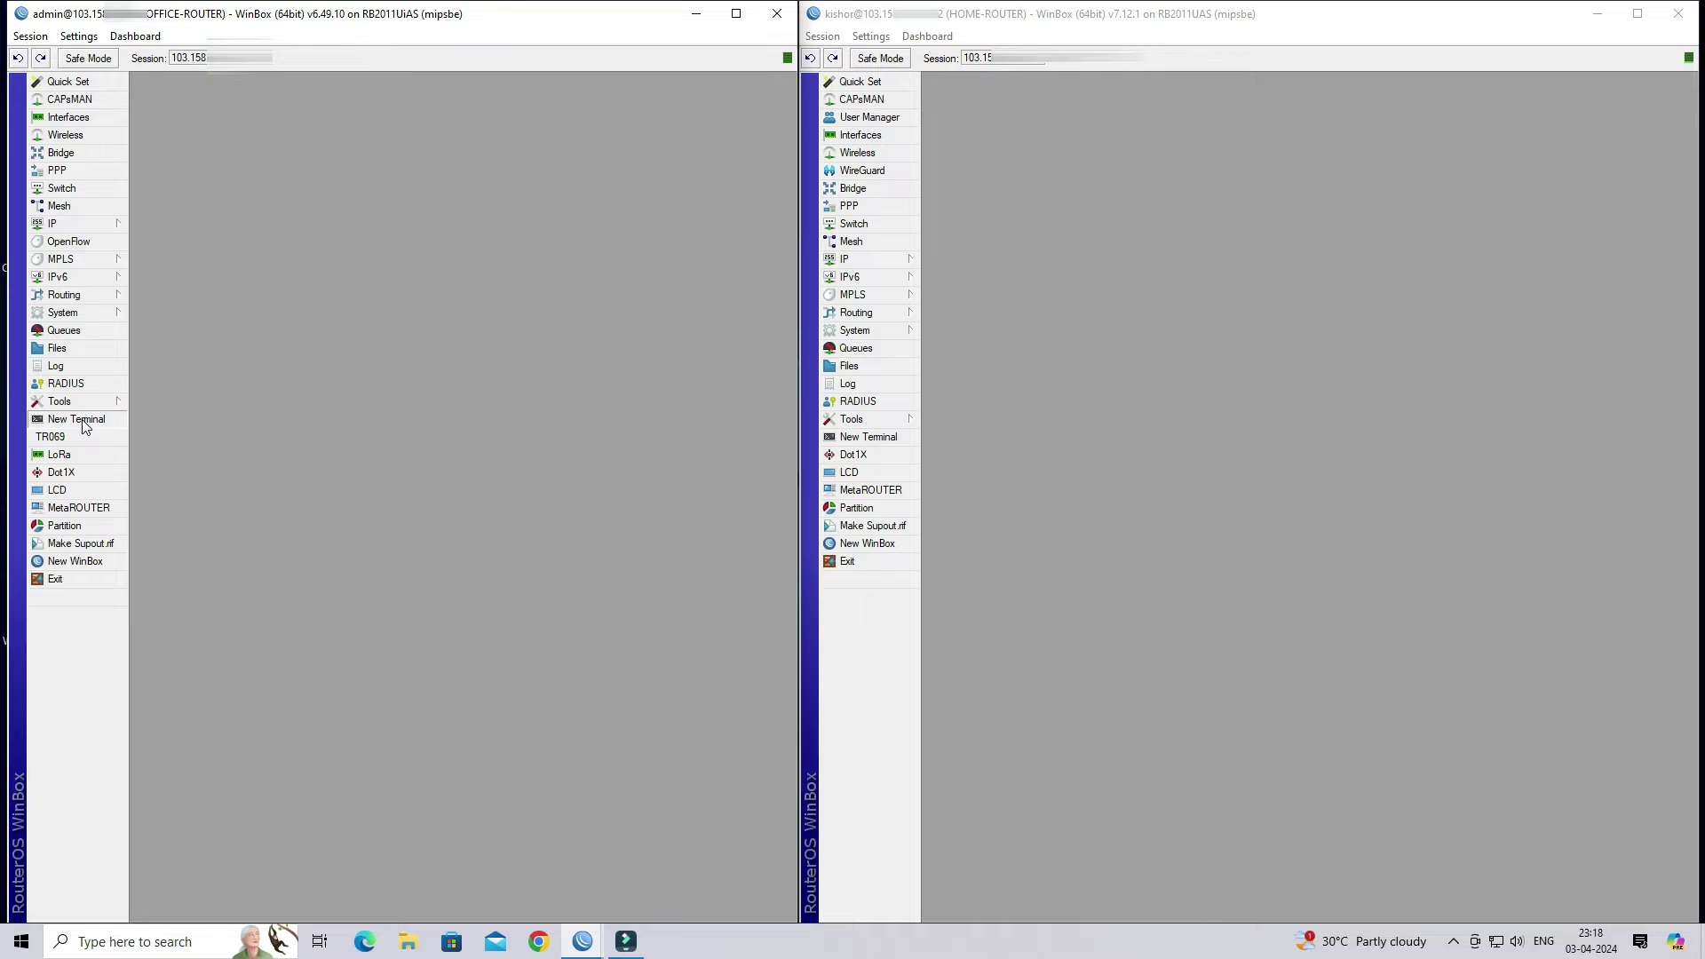
{"action": "key", "text": "Return"}
{"action": "key", "text": "Return"}
{"action": "key", "text": "Return"}
{"action": "key", "text": "Return"}
{"action": "key", "text": "Return"}
{"action": "key", "text": "Return"}
{"action": "key", "text": "Return"}
{"action": "key", "text": "Return"}
{"action": "key", "text": "Return"}
{"action": "key", "text": "Return"}
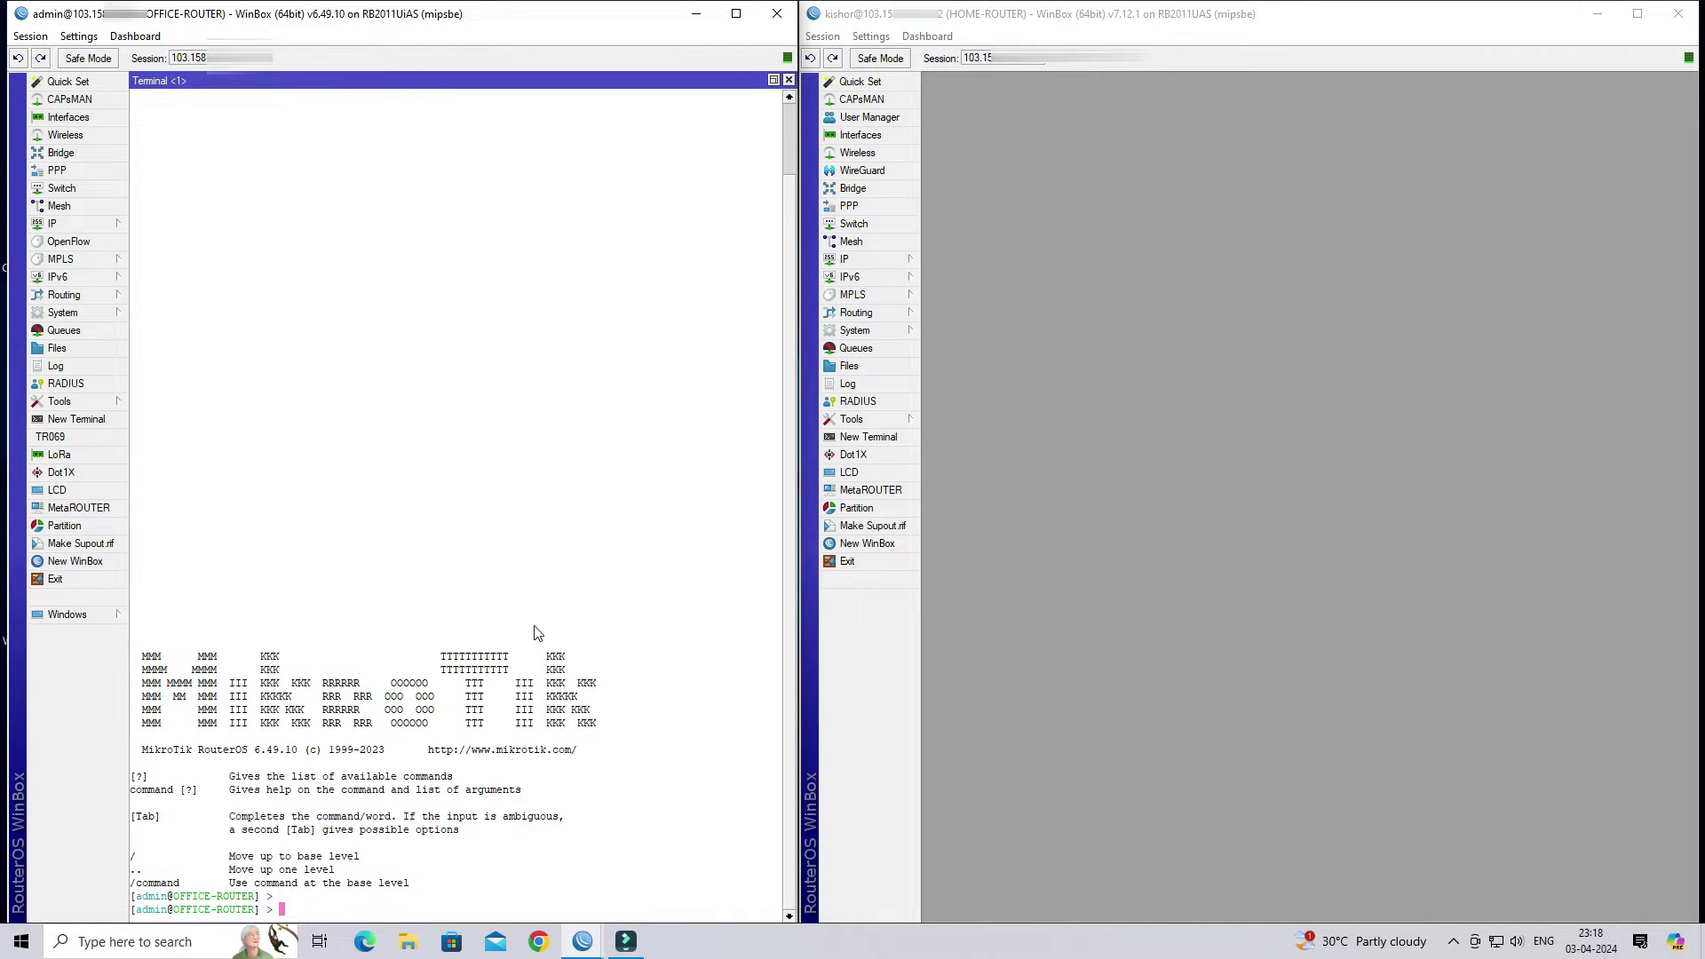
{"action": "type", "text": "pin"}
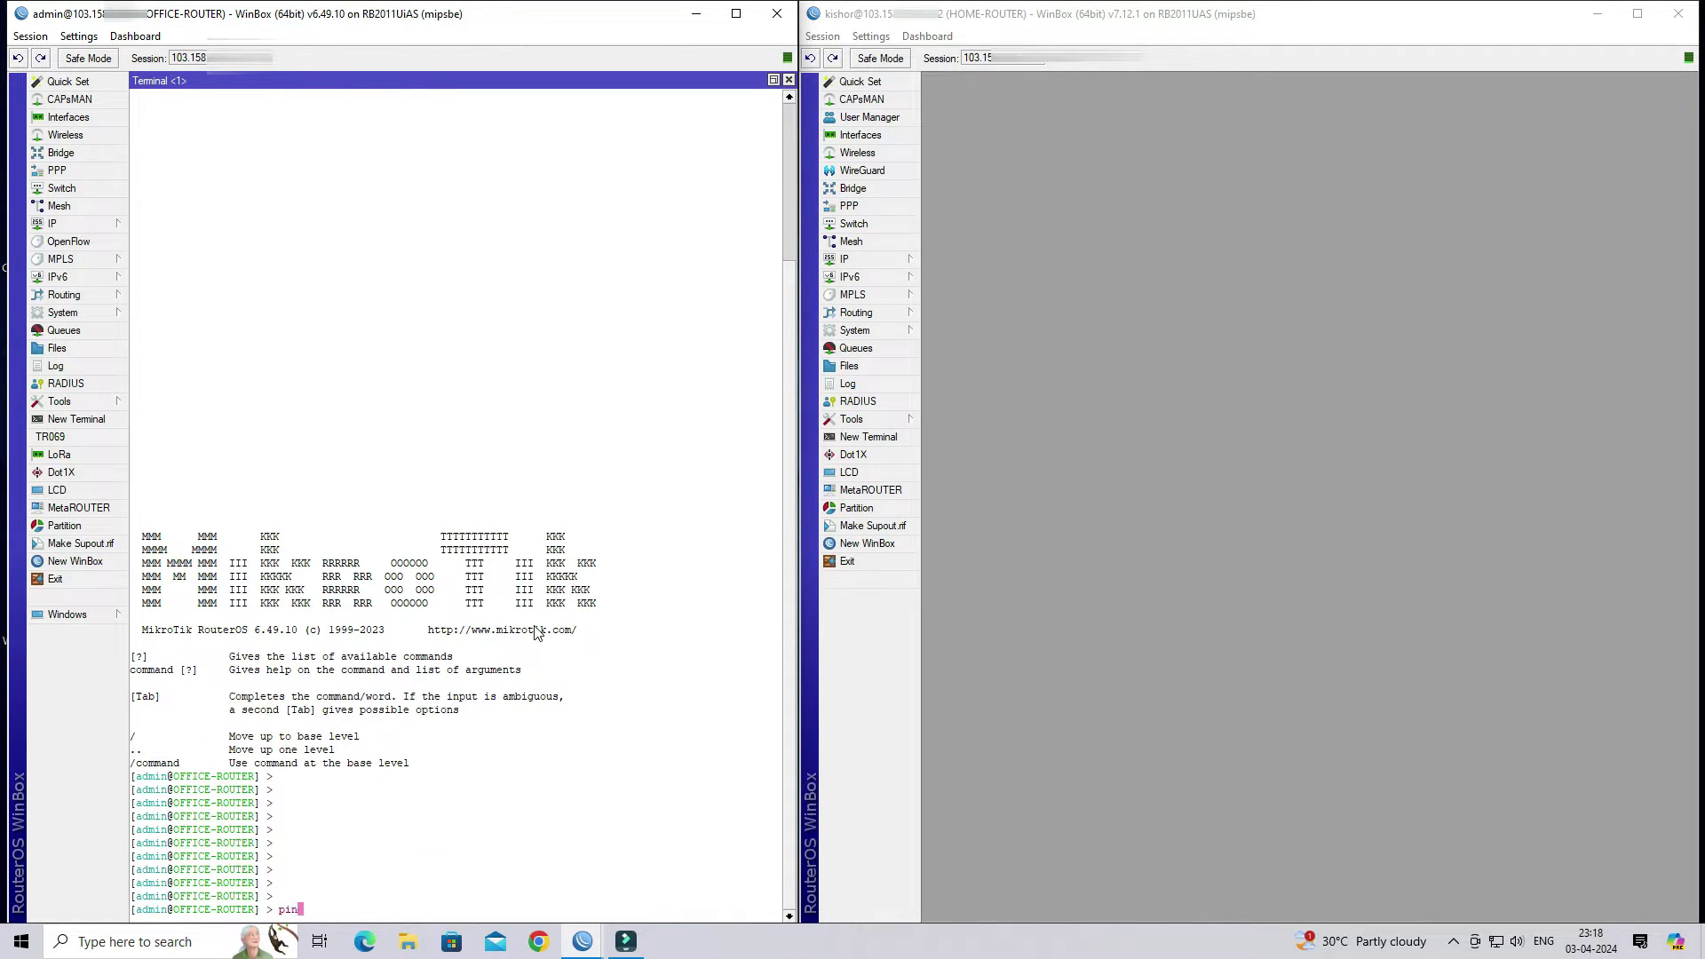
{"action": "type", "text": "g 10.110.1.200"}
{"action": "key", "text": "Return"}
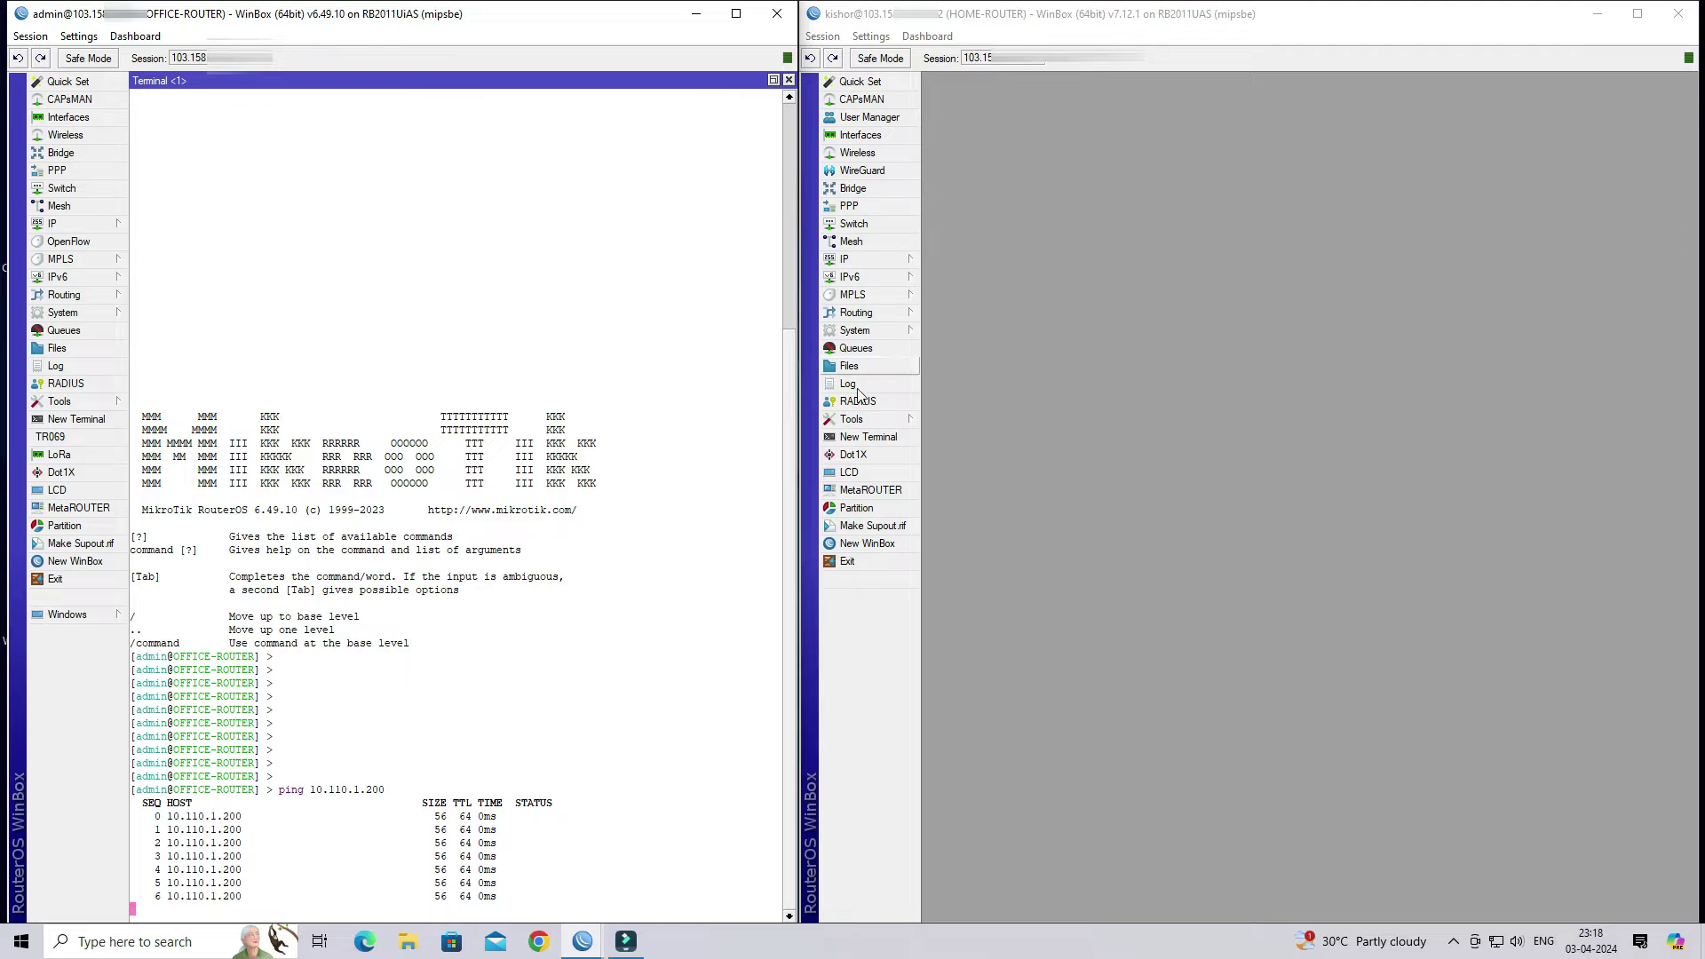
Open a terminal on the home router and ping 10.110.1.200 to test reachability of the office LAN.
{"action": "left_click", "coordinate": [870, 437]}
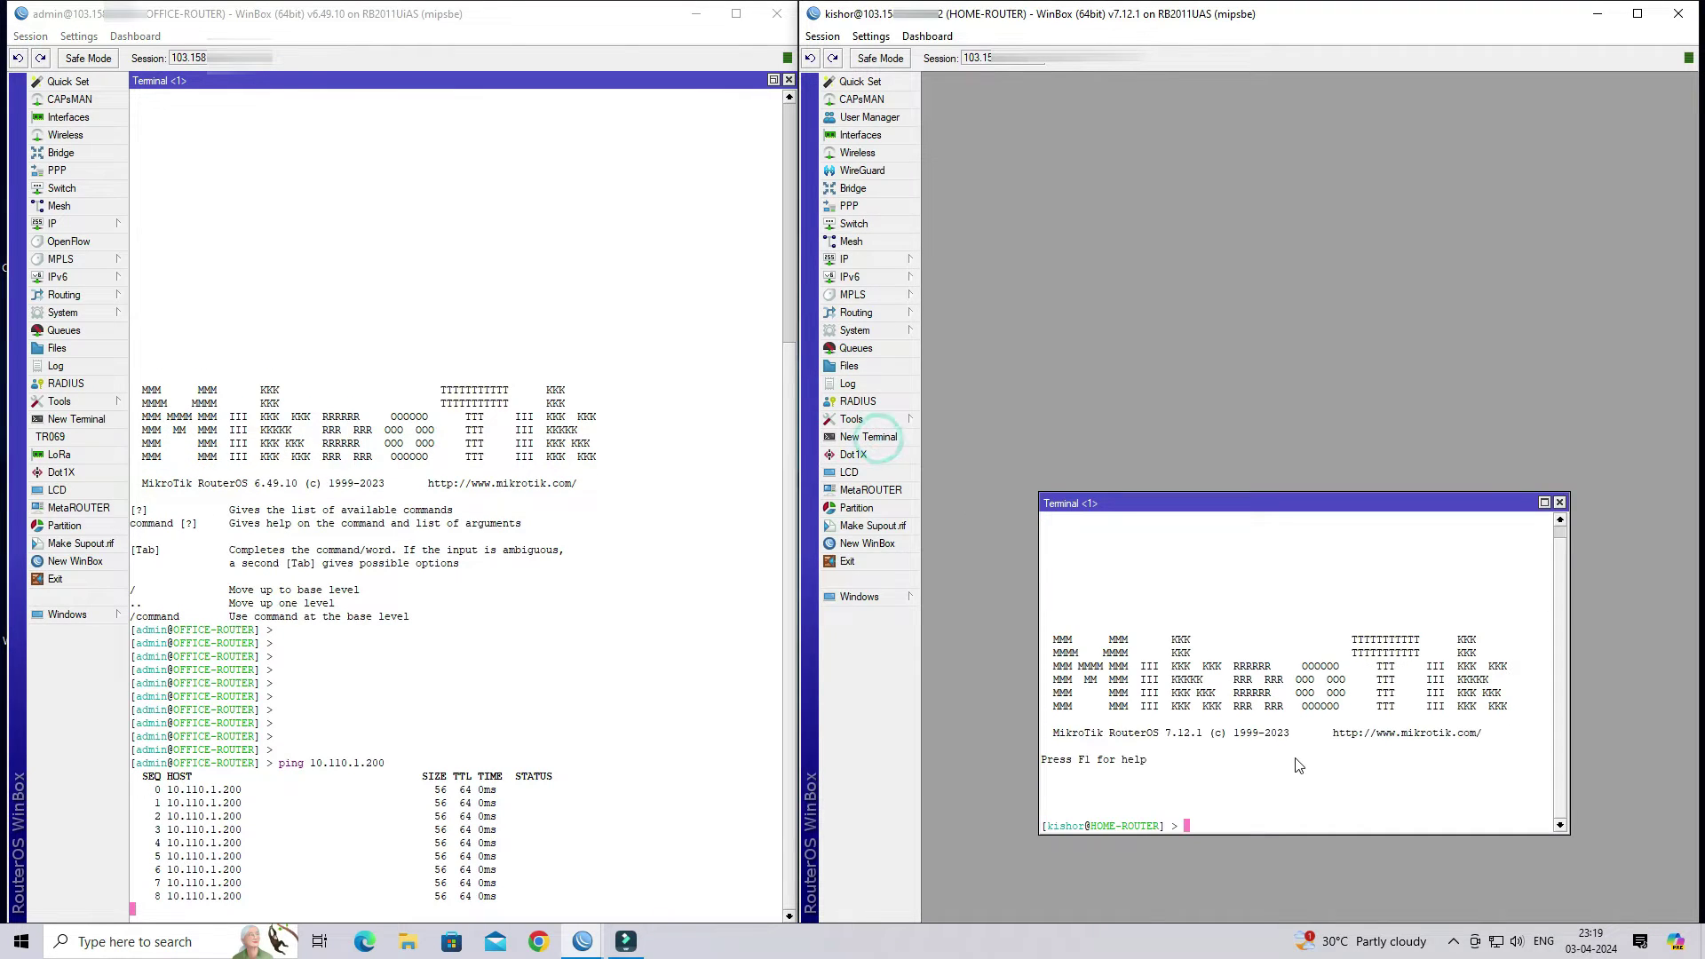
{"action": "type", "text": "ping "}
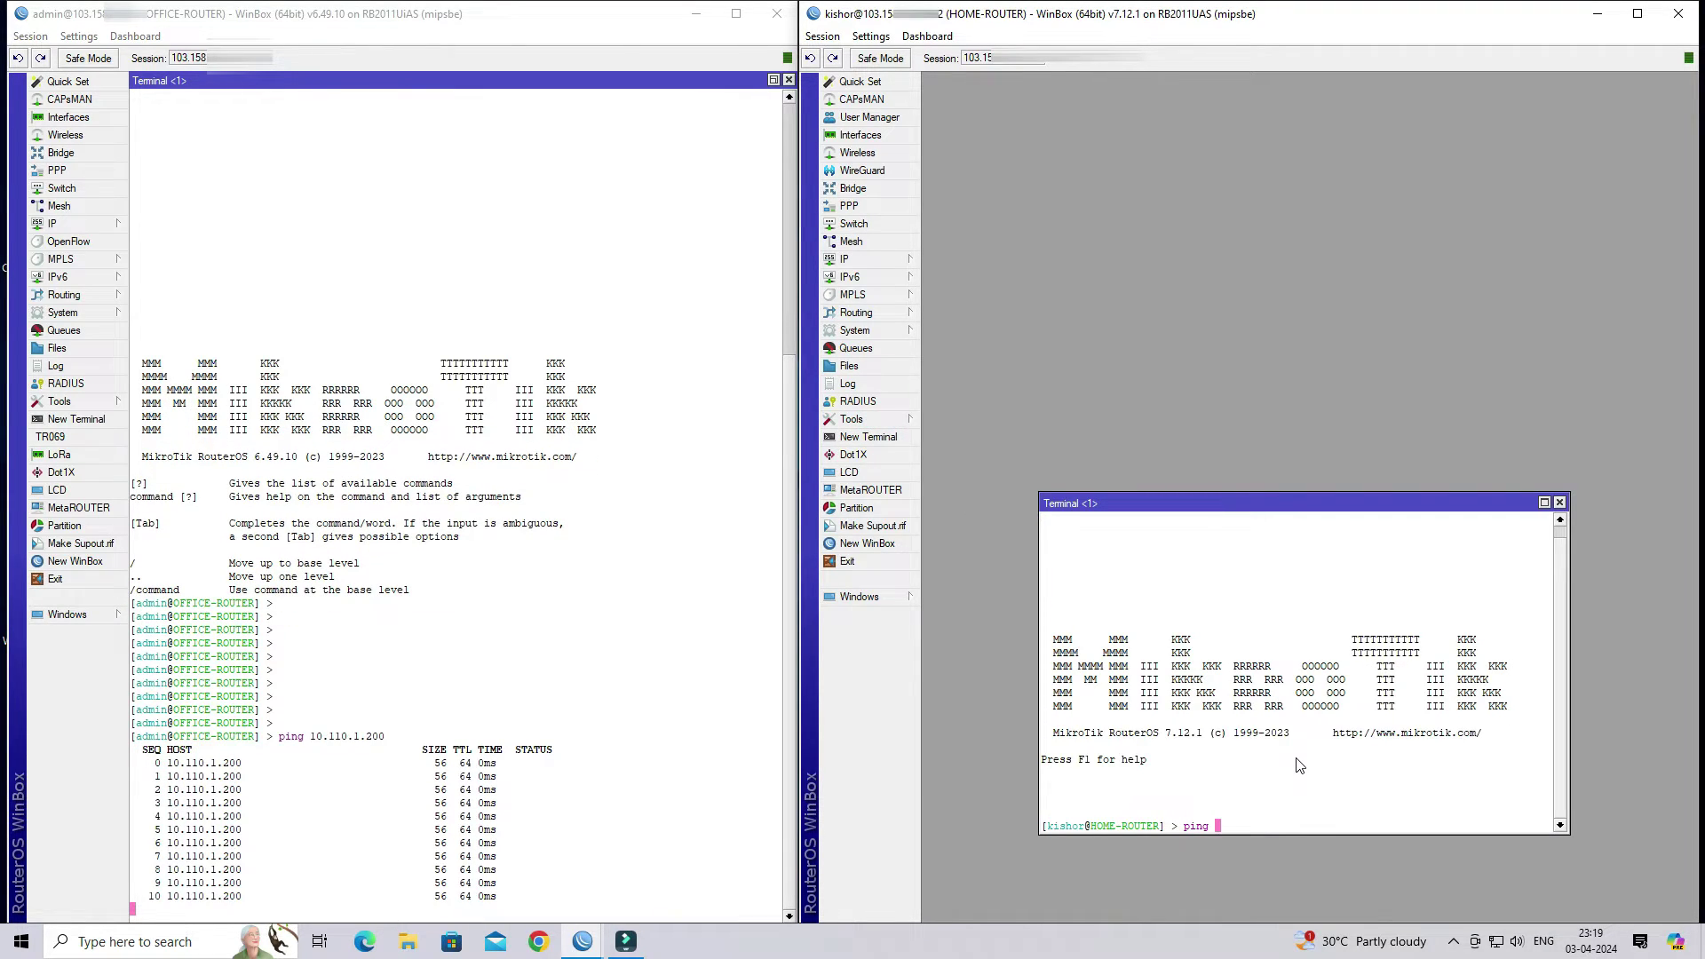
{"action": "type", "text": "10.110."}
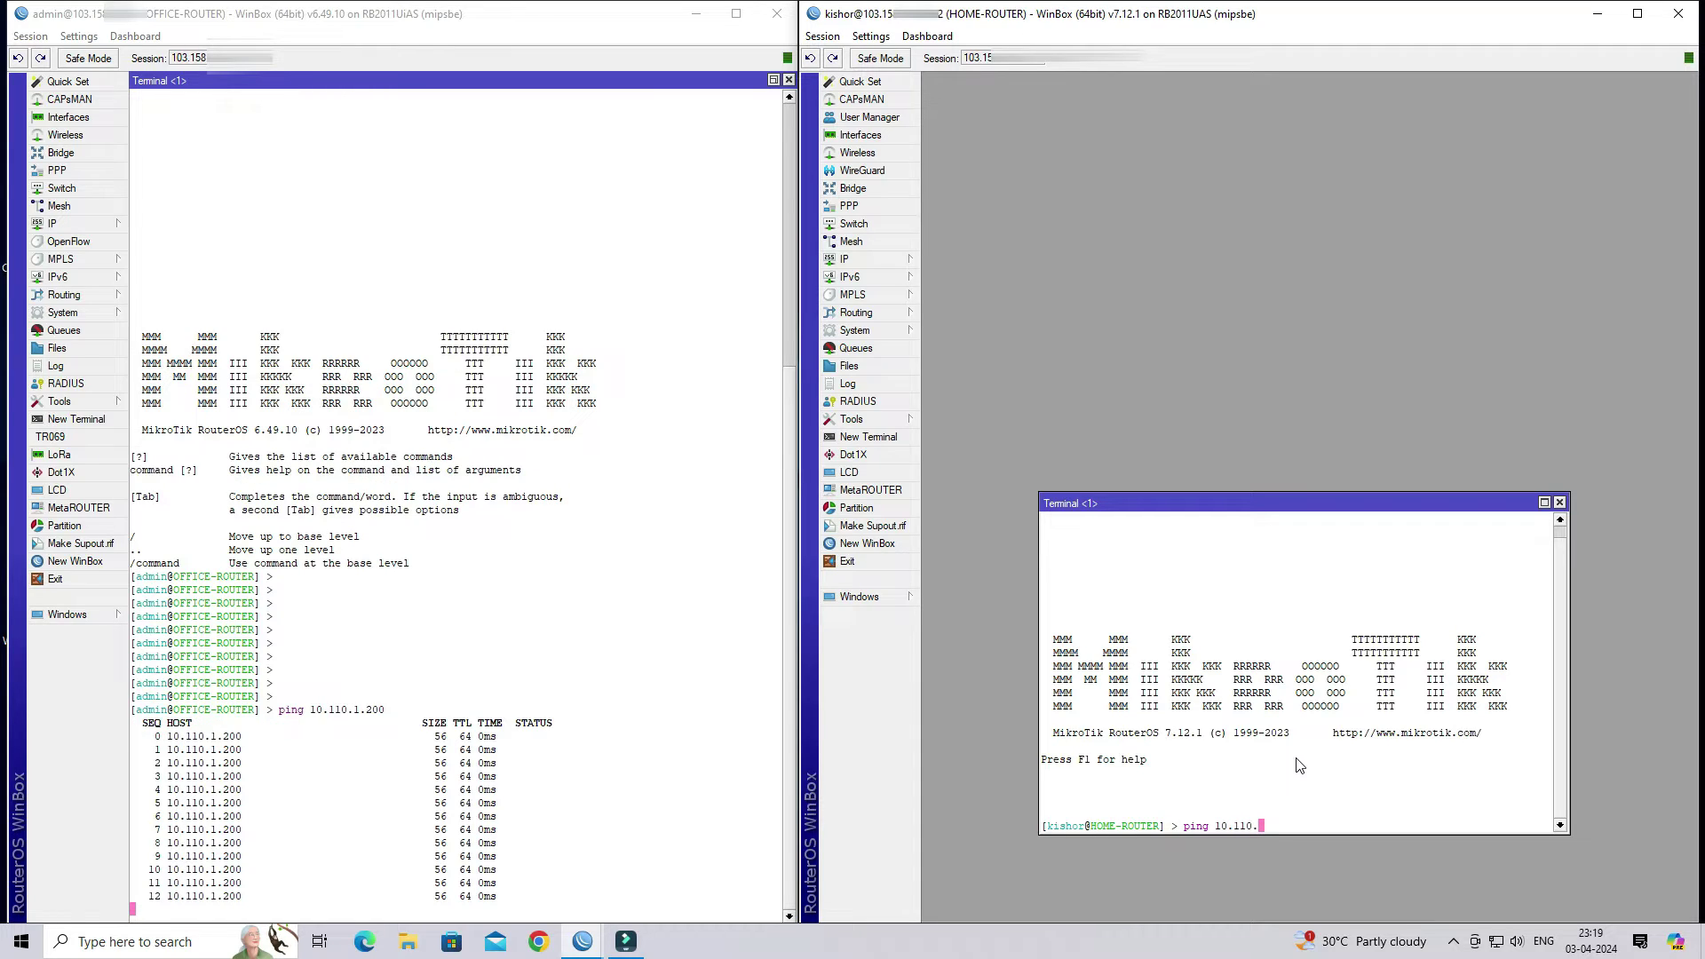
{"action": "type", "text": "1.200"}
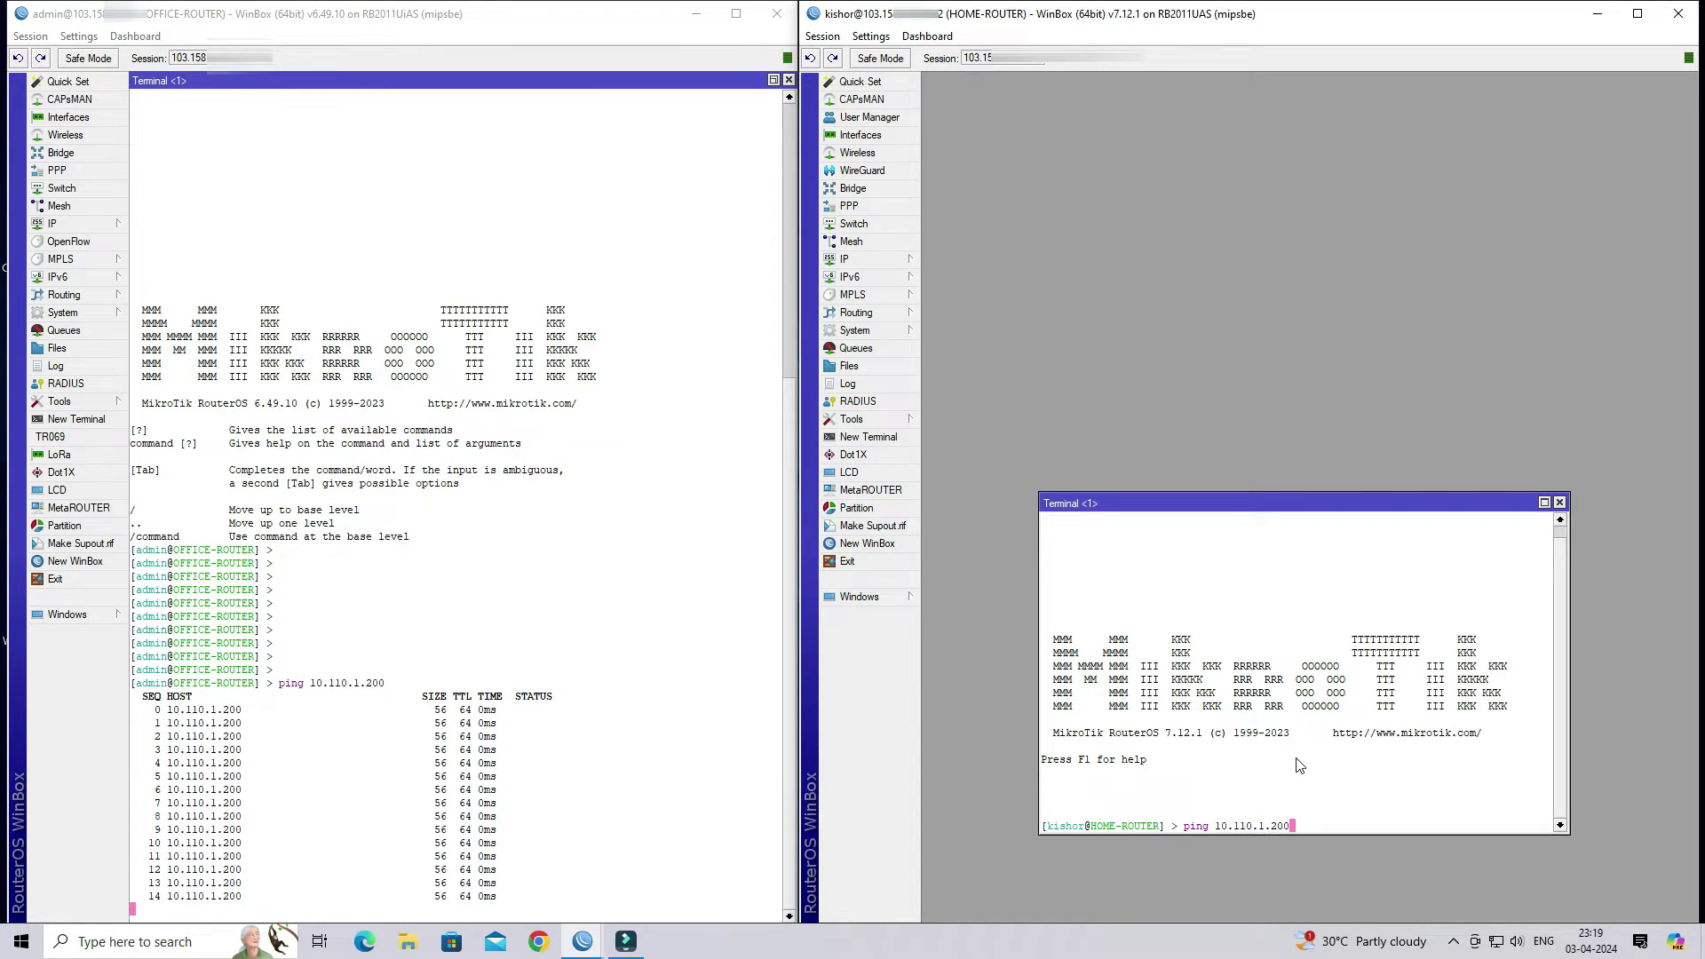
{"action": "key", "text": "Return"}
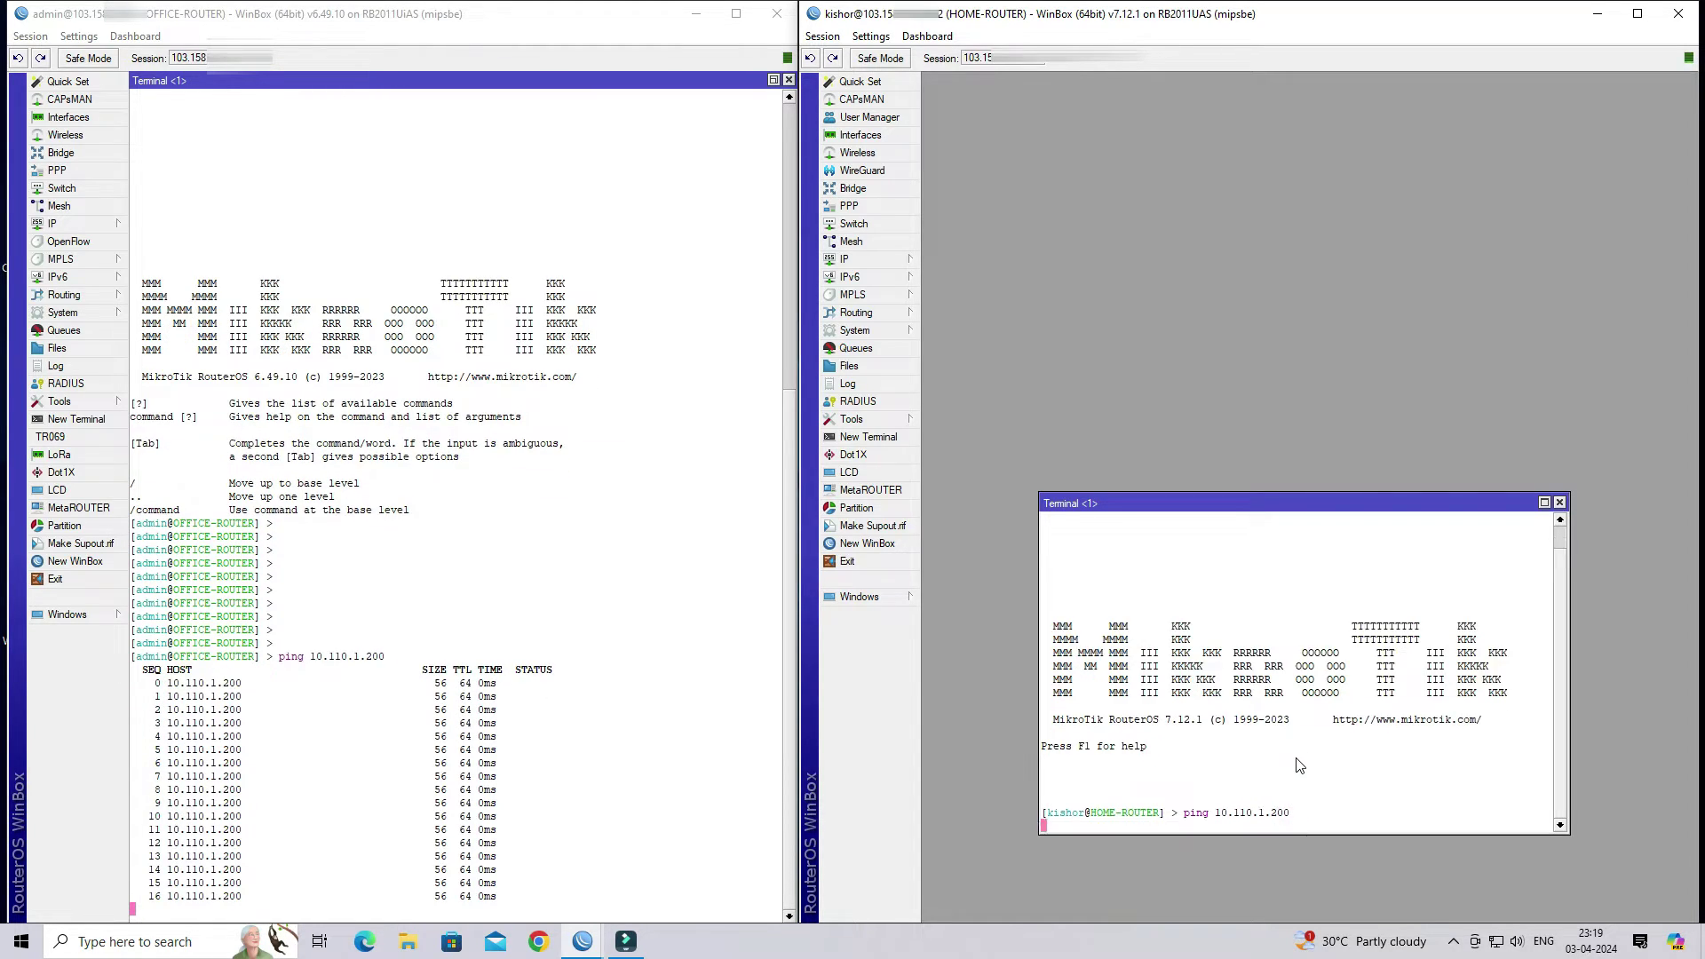
{"action": "left_click_drag", "start_coordinate": [1294, 503], "coordinate": [1425, 497]}
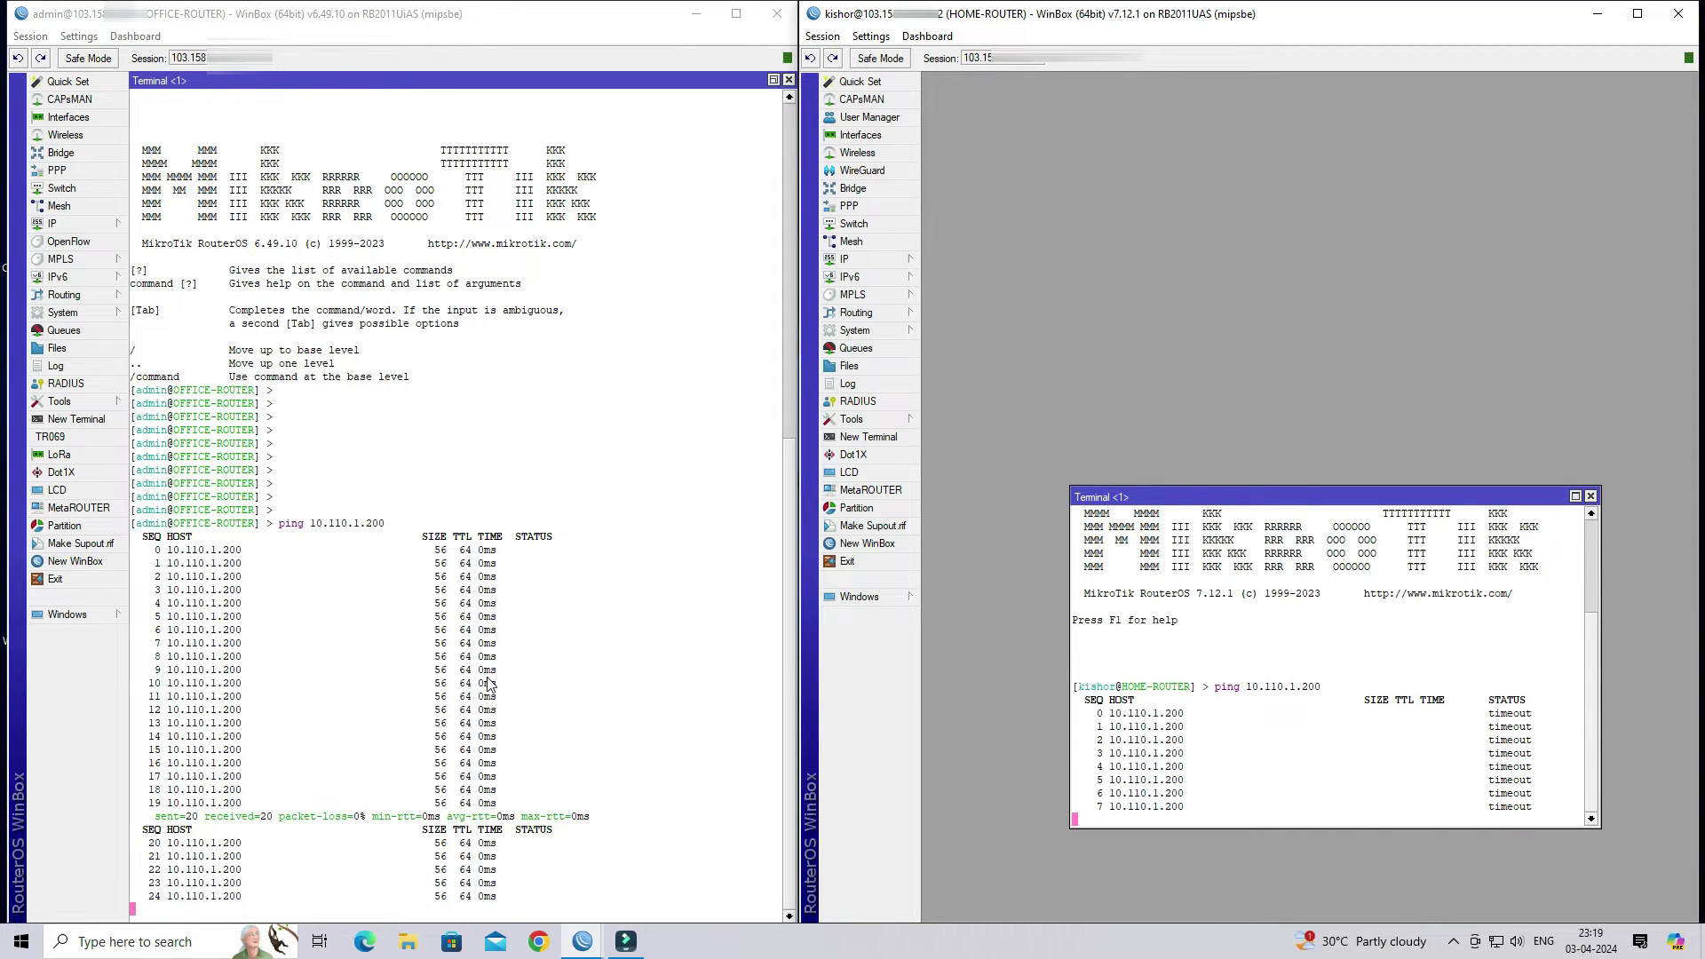
Open the home router's route list and start a new route.
{"action": "left_click", "coordinate": [843, 260]}
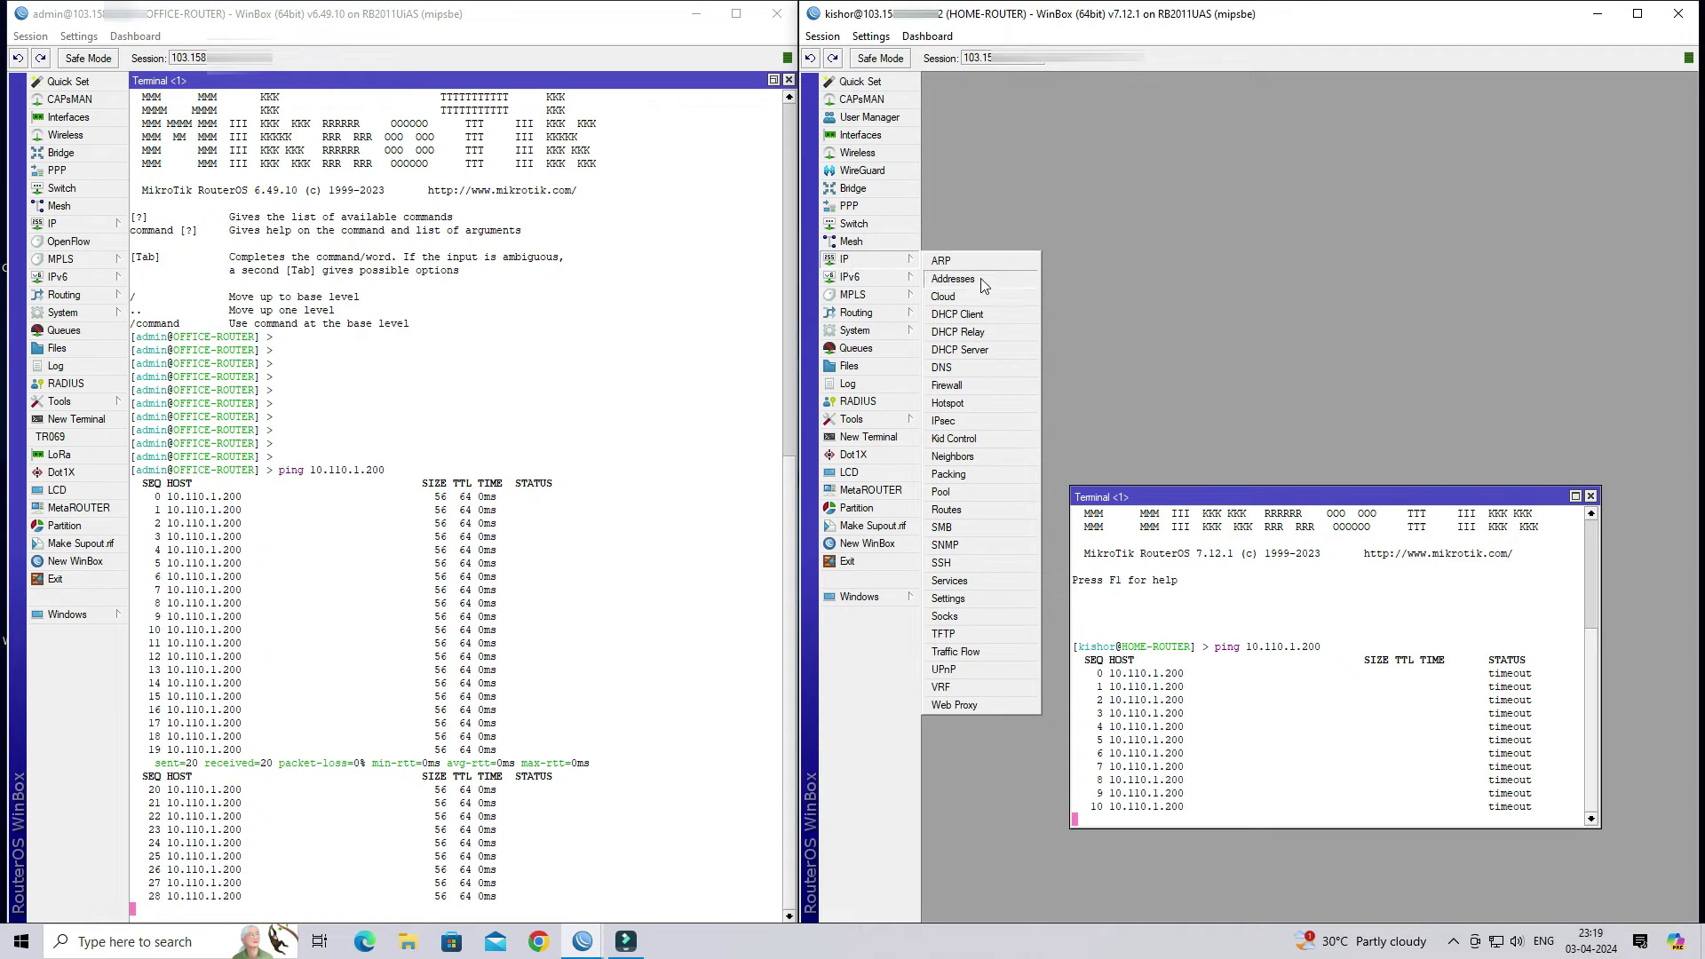
{"action": "left_click", "coordinate": [996, 511]}
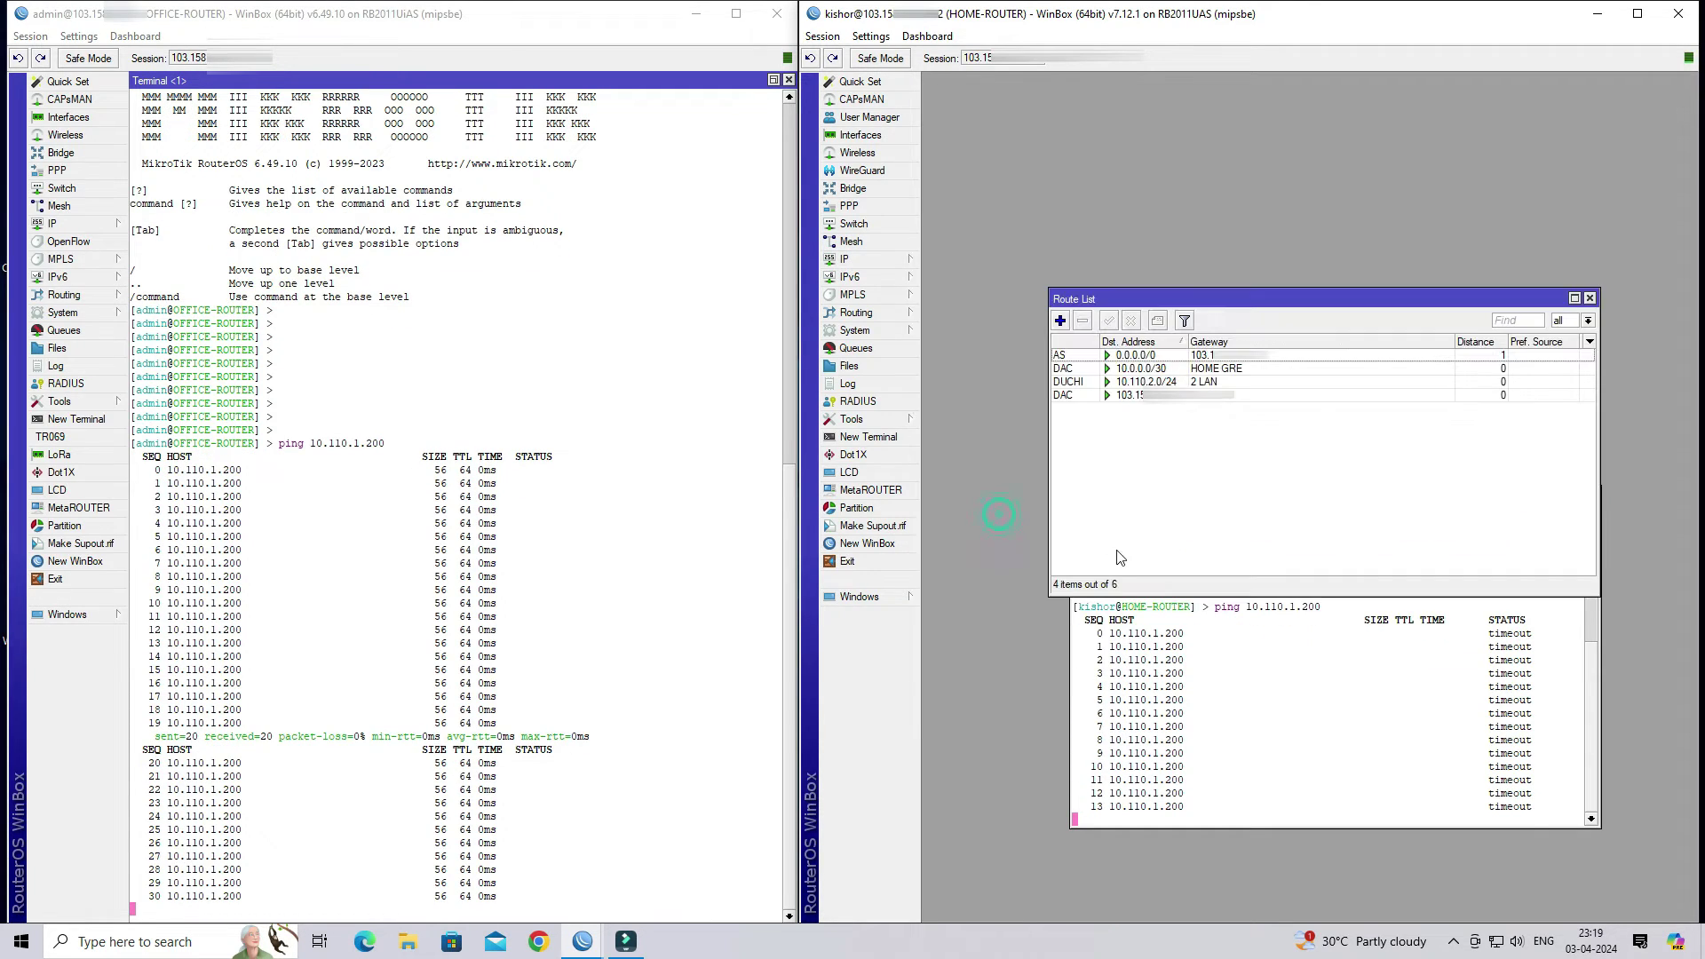
{"action": "left_click_drag", "start_coordinate": [1244, 300], "coordinate": [1319, 158]}
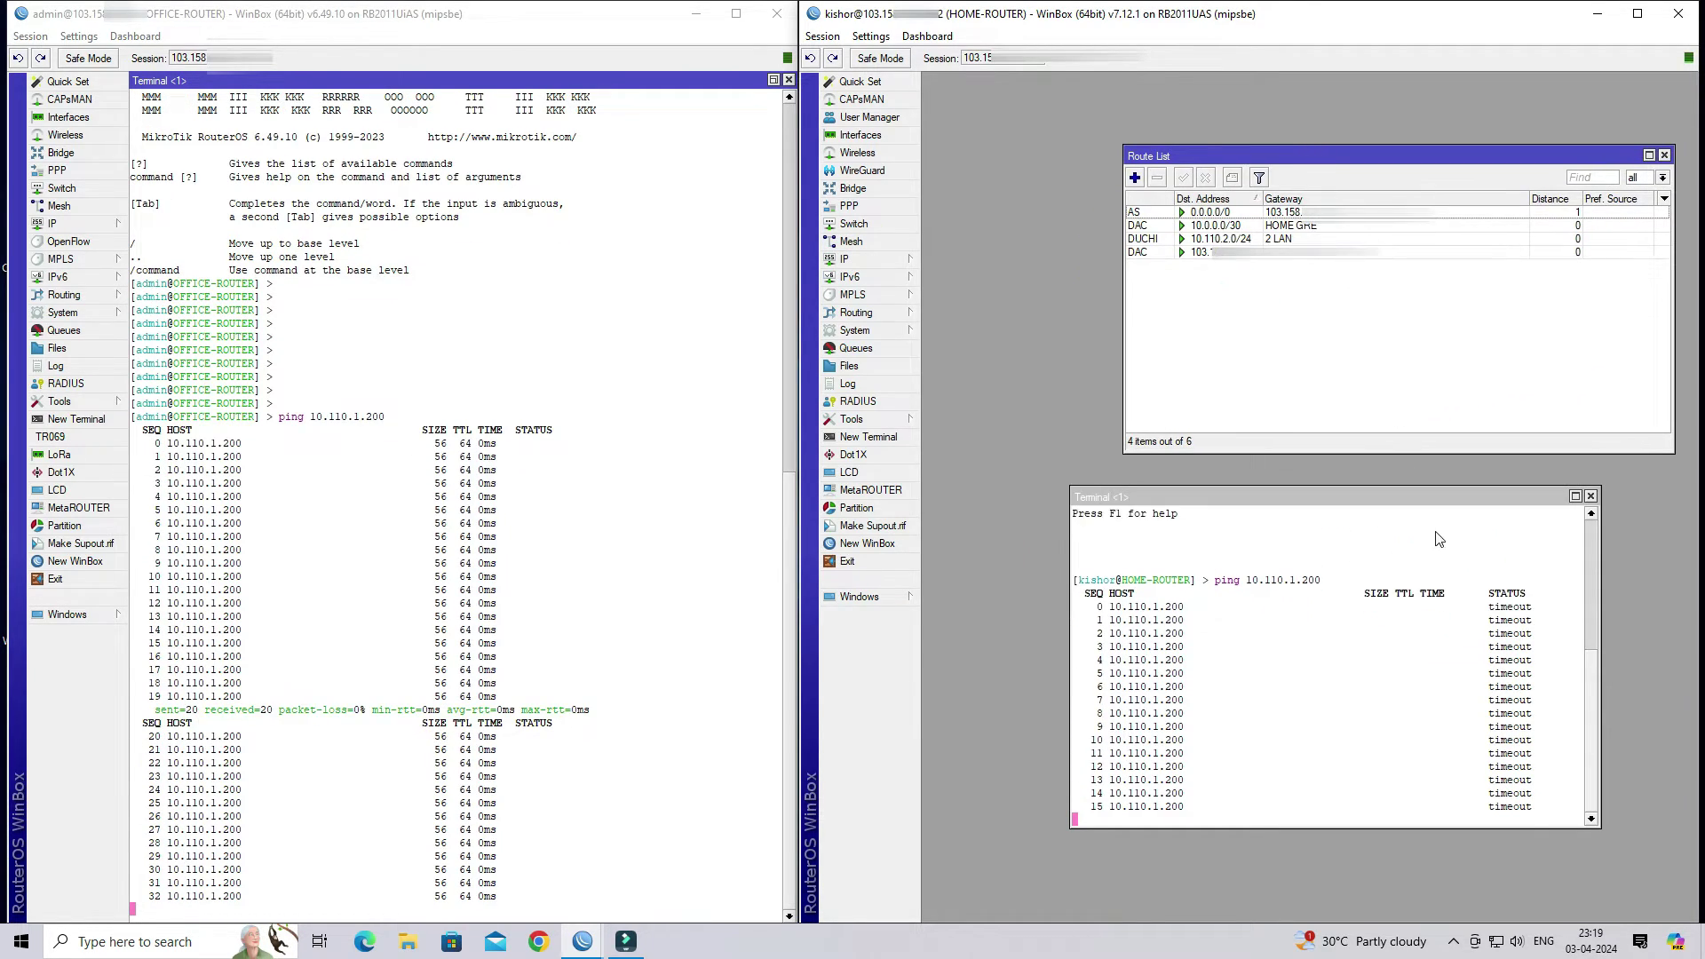
{"action": "left_click", "coordinate": [1135, 177]}
{"action": "left_click", "coordinate": [1315, 131]}
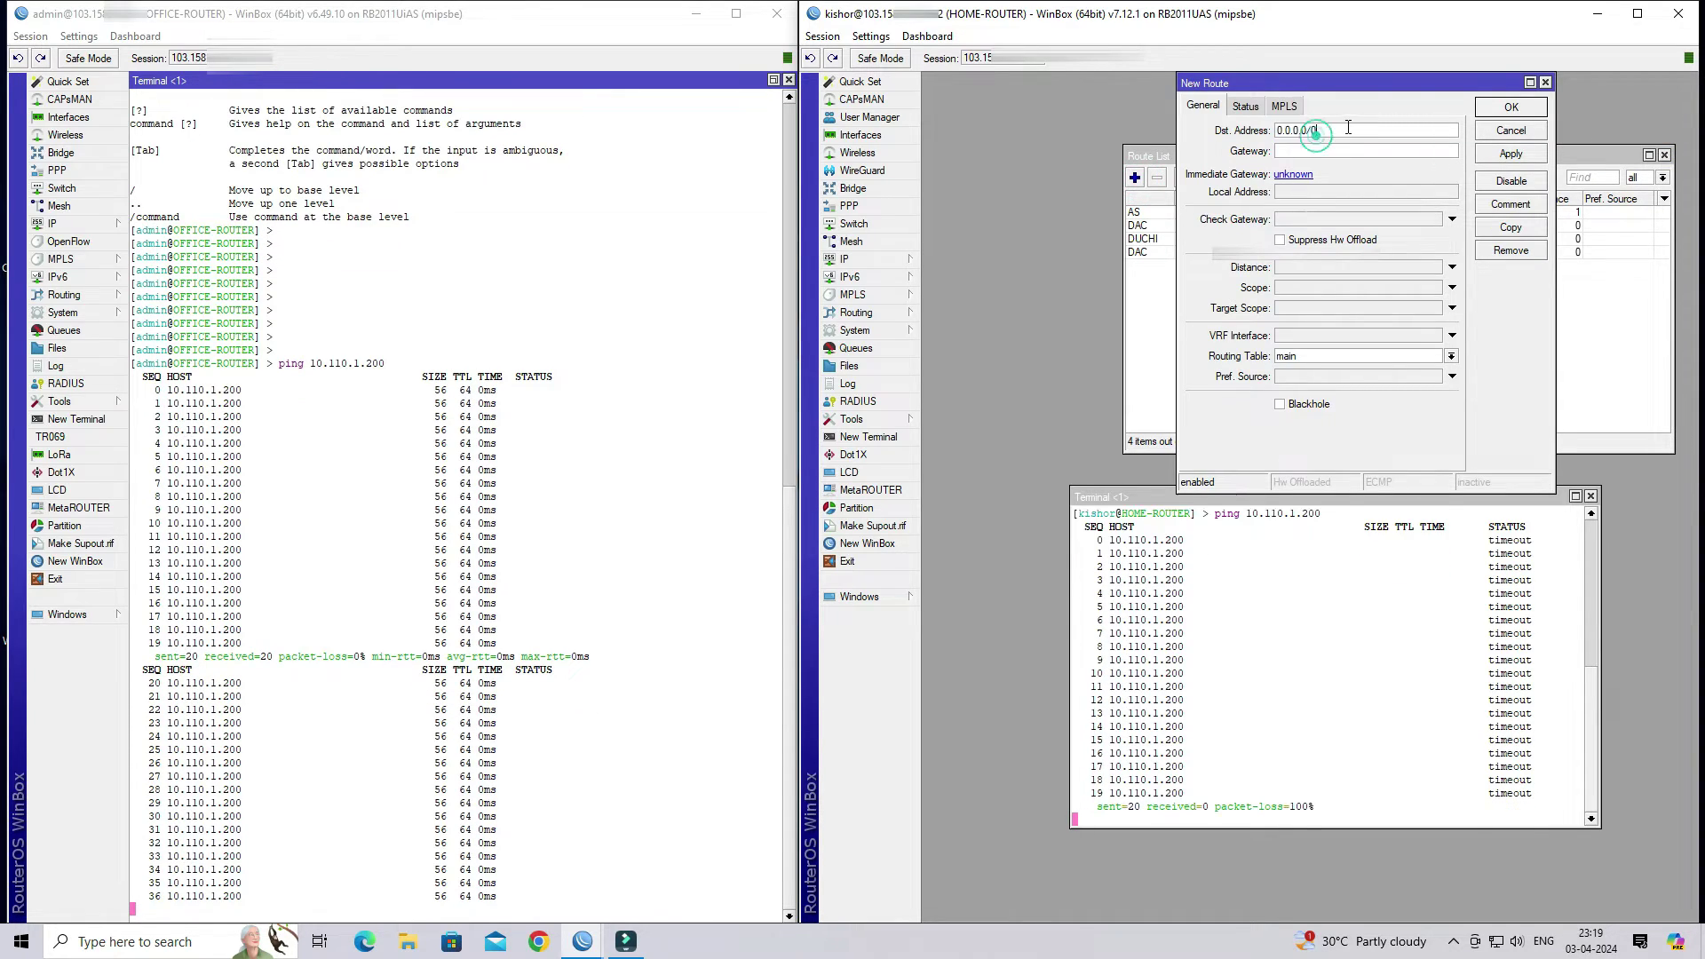
{"action": "double_click", "coordinate": [1348, 127]}
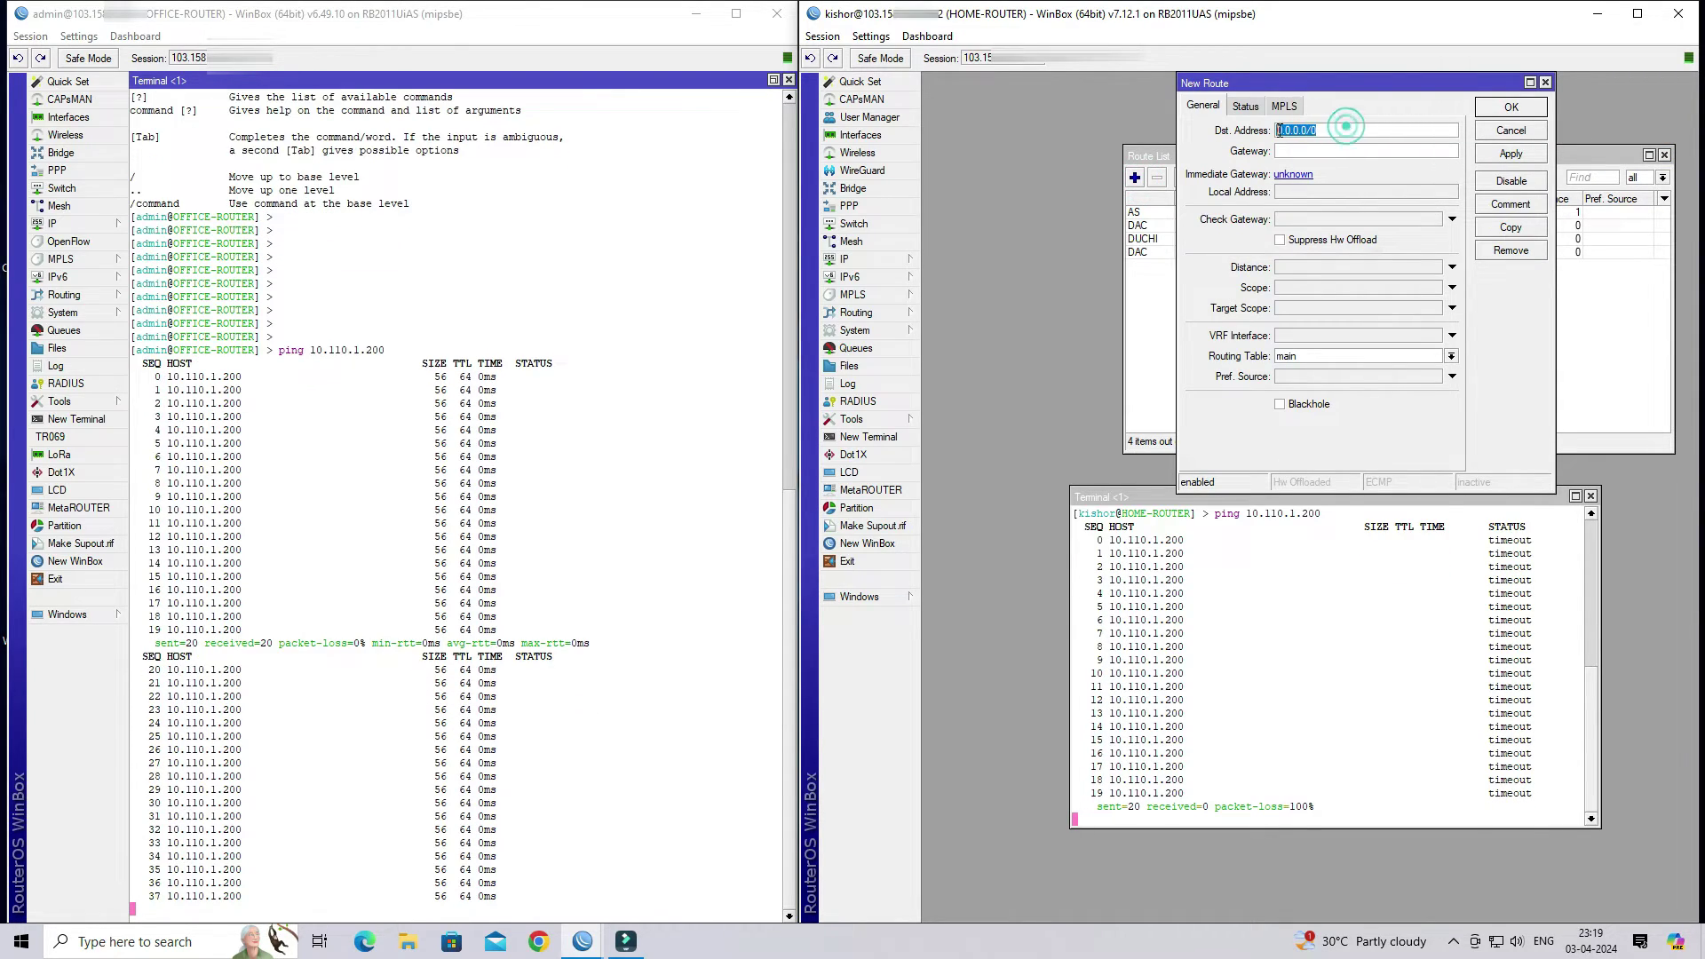
Open the office router's address list and inspect the address entry of the 2LAN interface.
{"action": "left_click", "coordinate": [88, 225]}
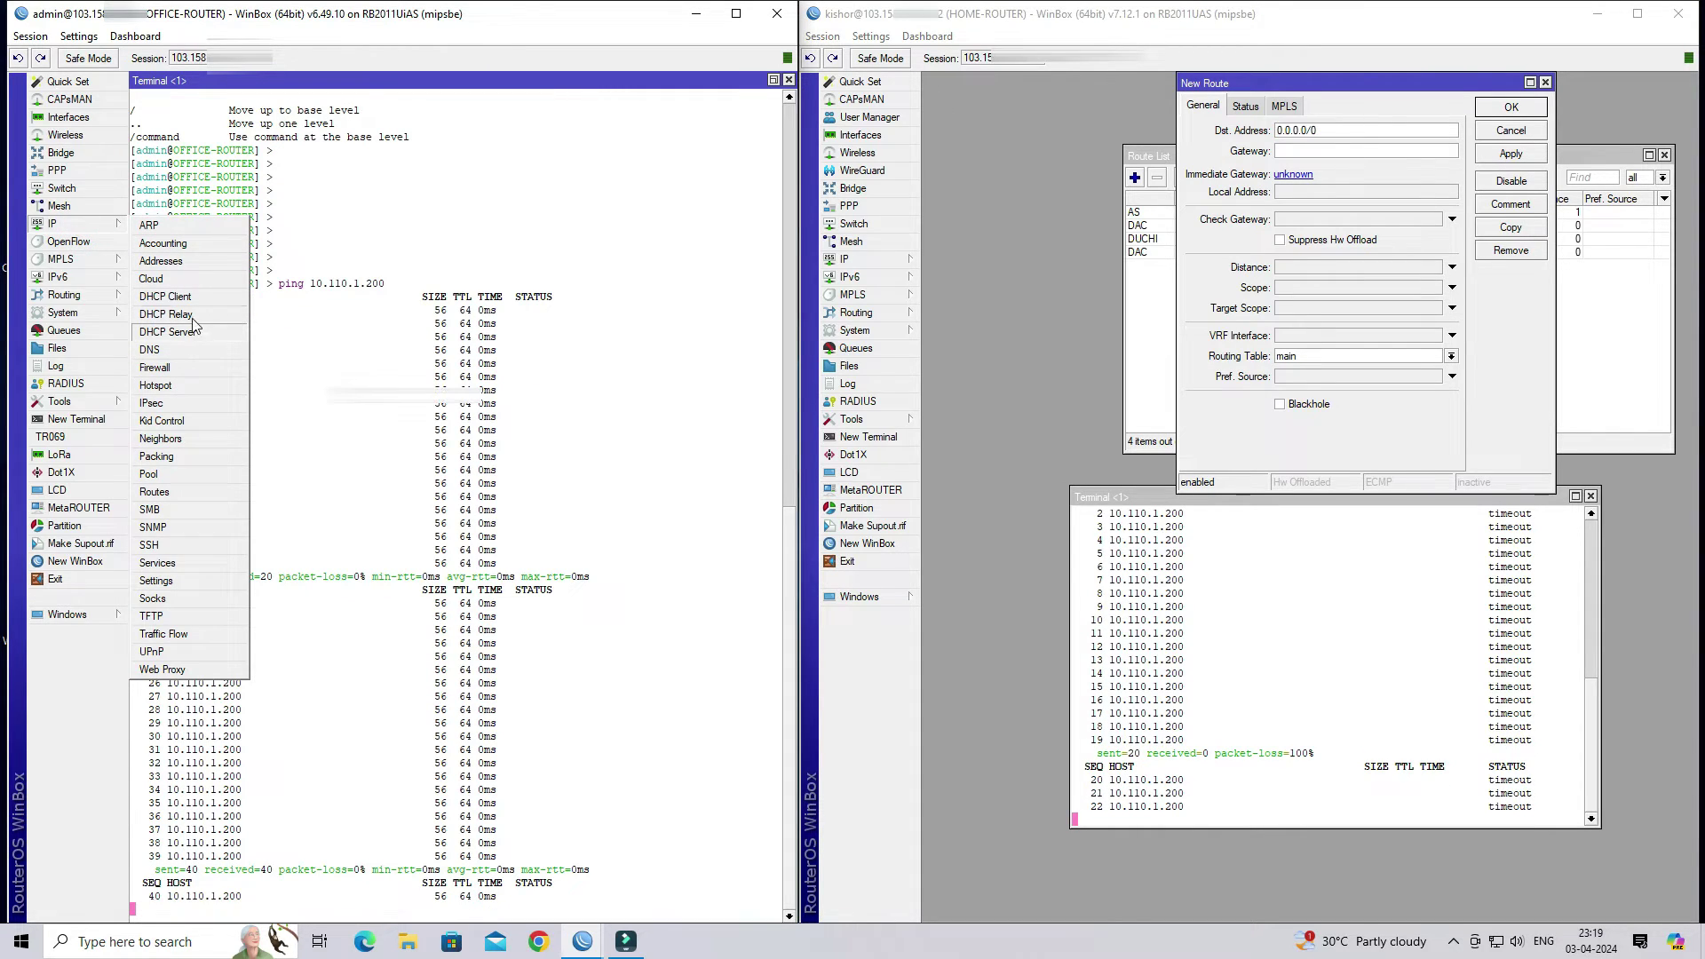
{"action": "left_click", "coordinate": [161, 260]}
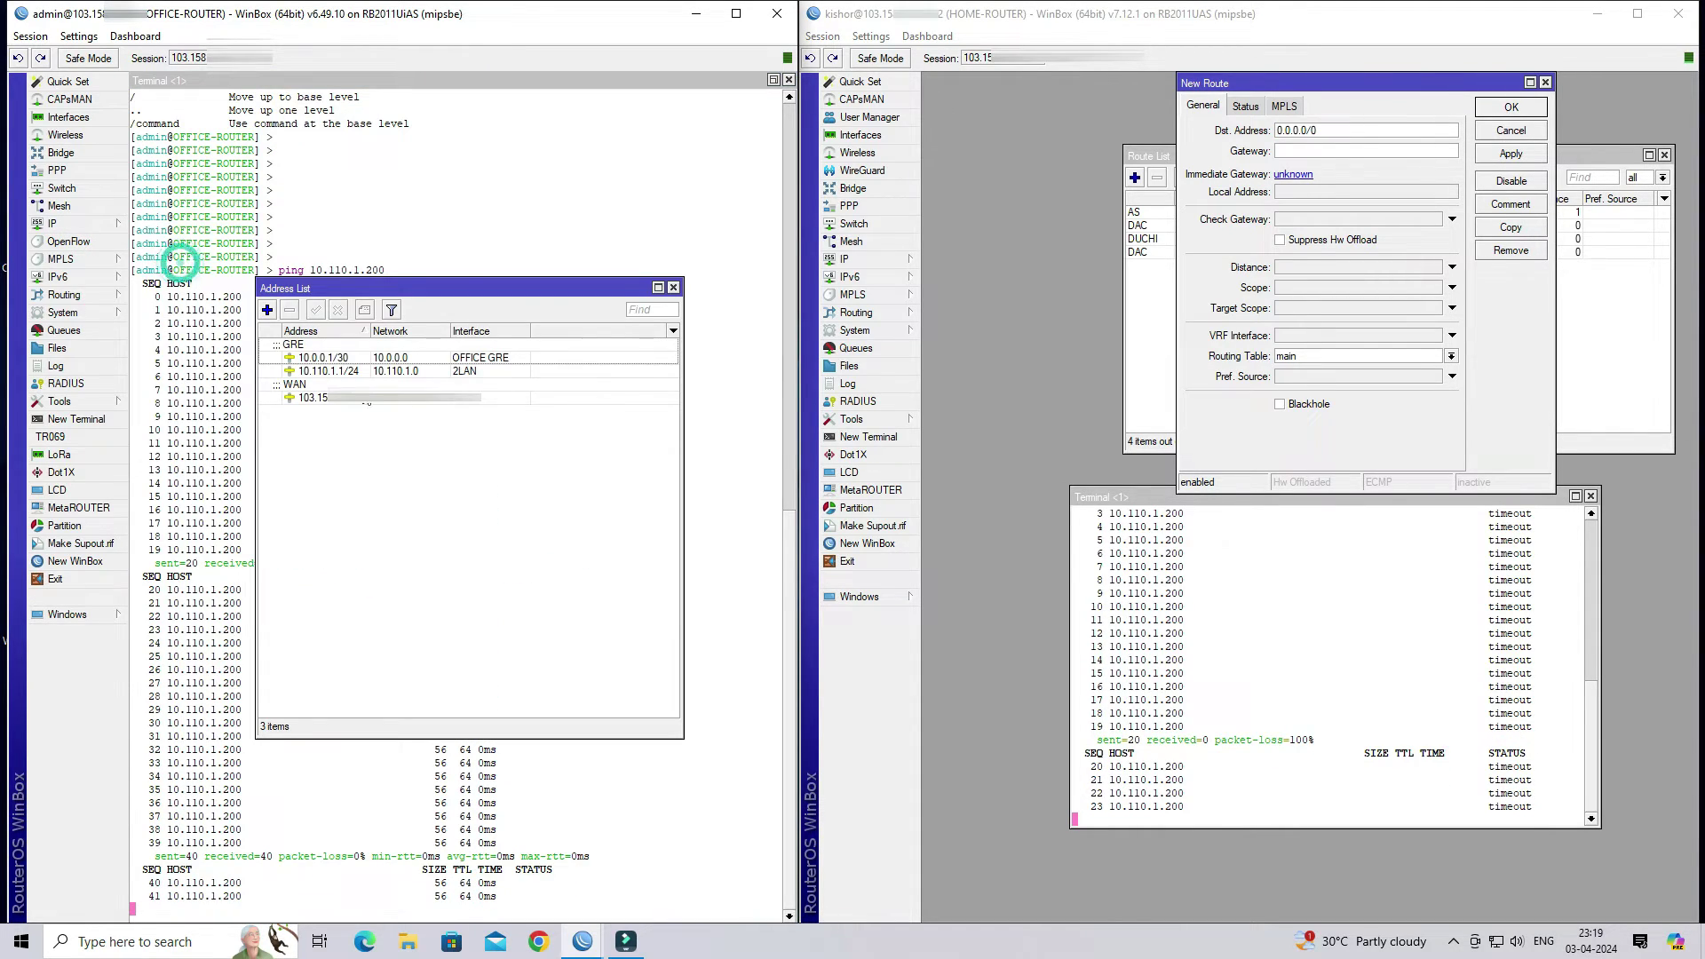
{"action": "double_click", "coordinate": [352, 372]}
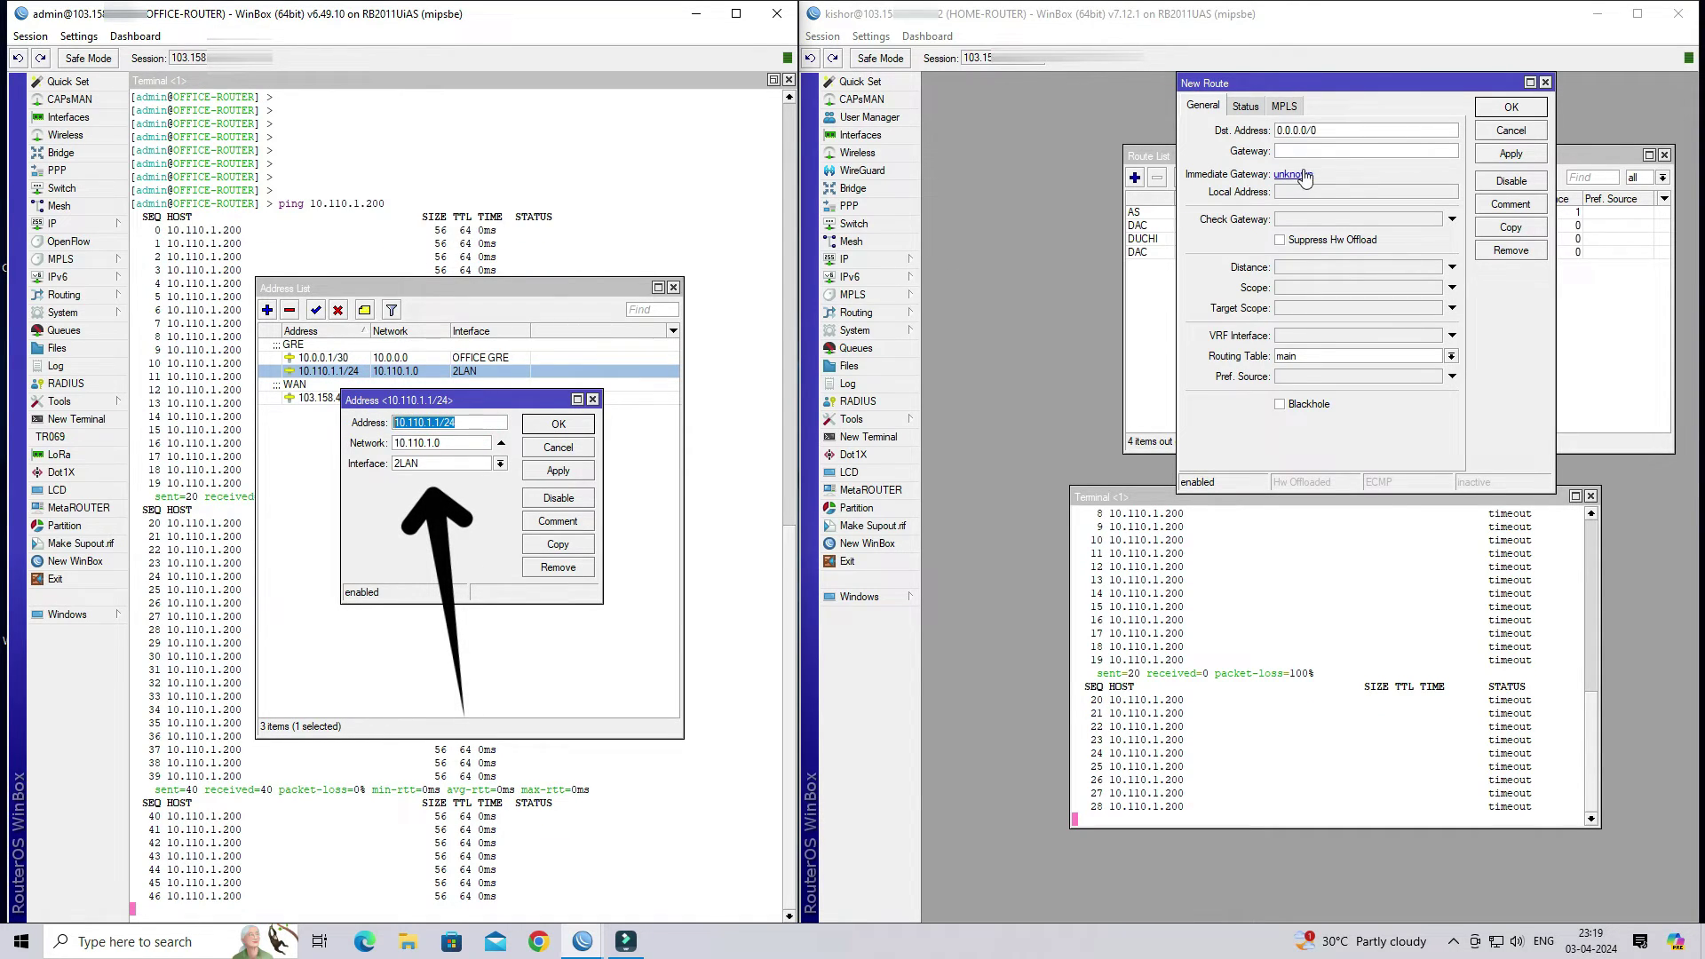
Set the destination address of the new home router route to 10.110.1.0/24.
{"action": "double_click", "coordinate": [1283, 131]}
{"action": "type", "text": "1"}
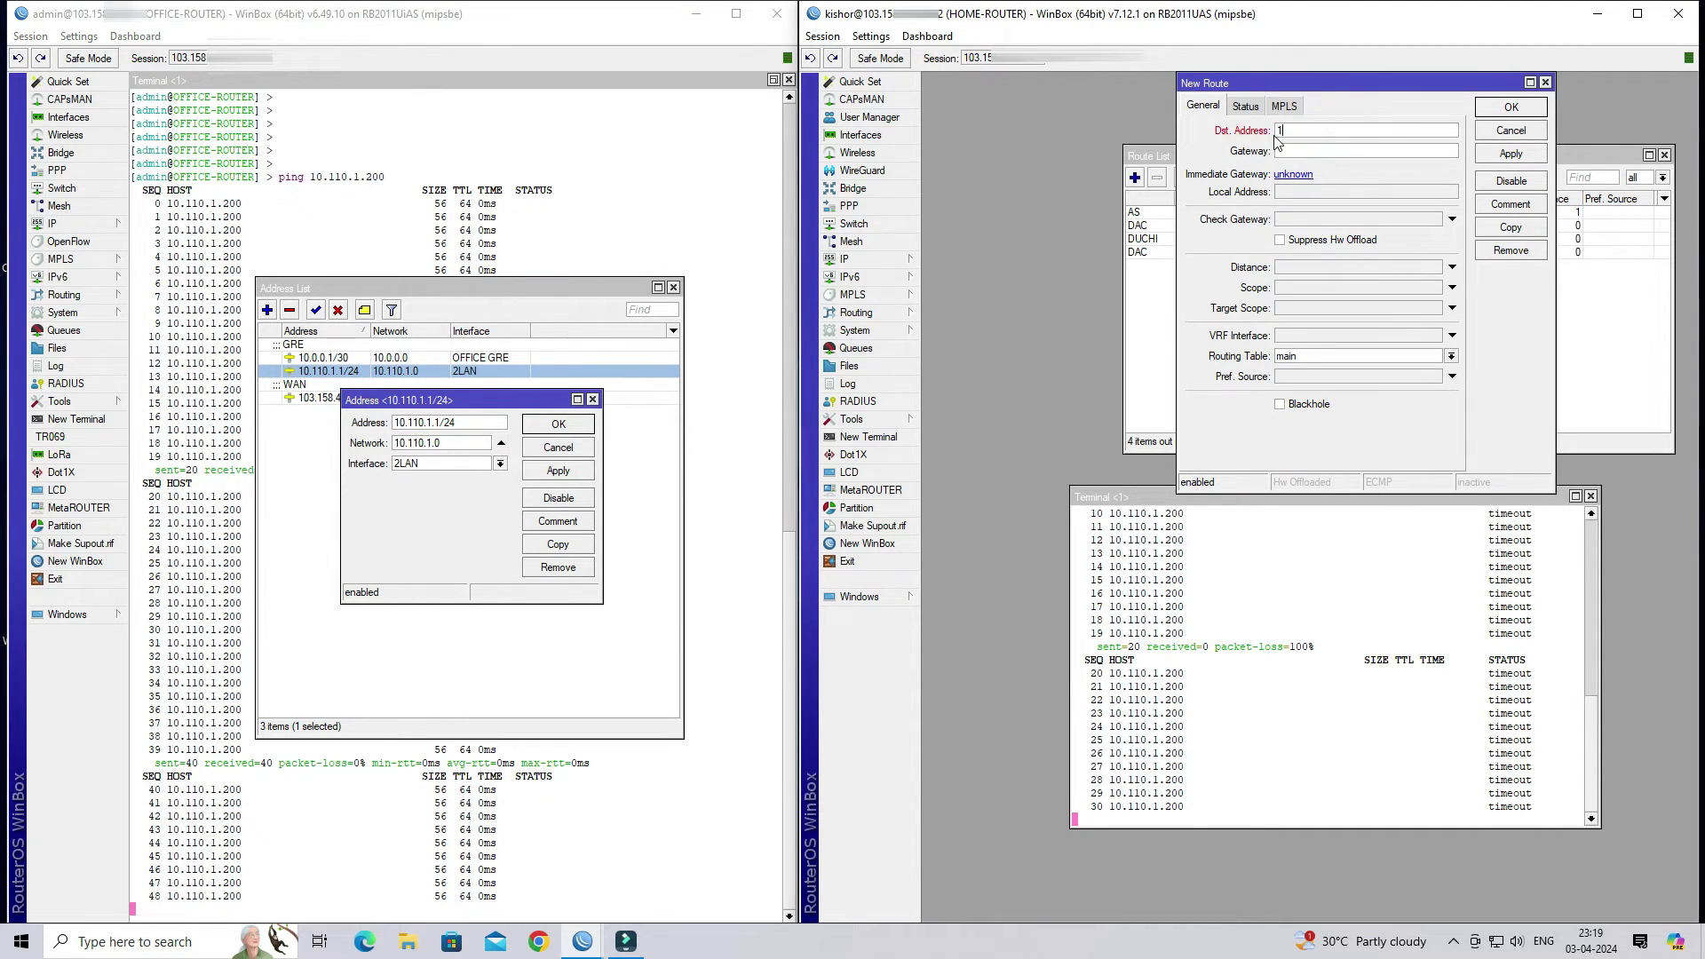
{"action": "type", "text": "0.110.1"}
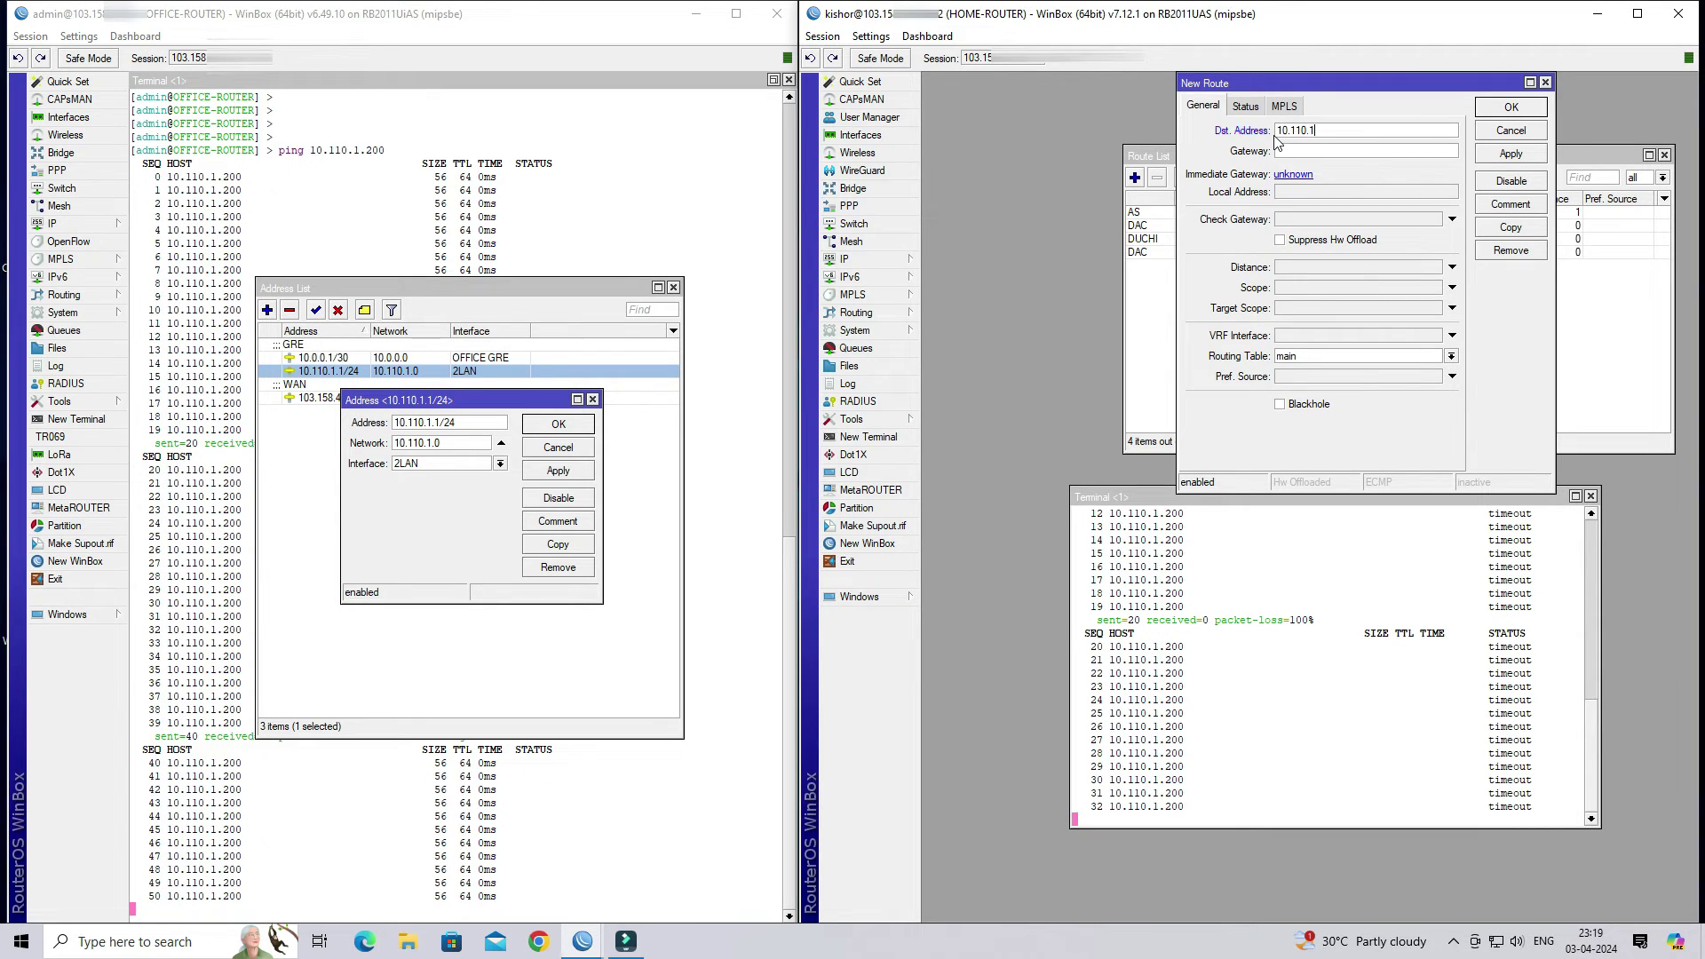
{"action": "type", "text": ".0/"}
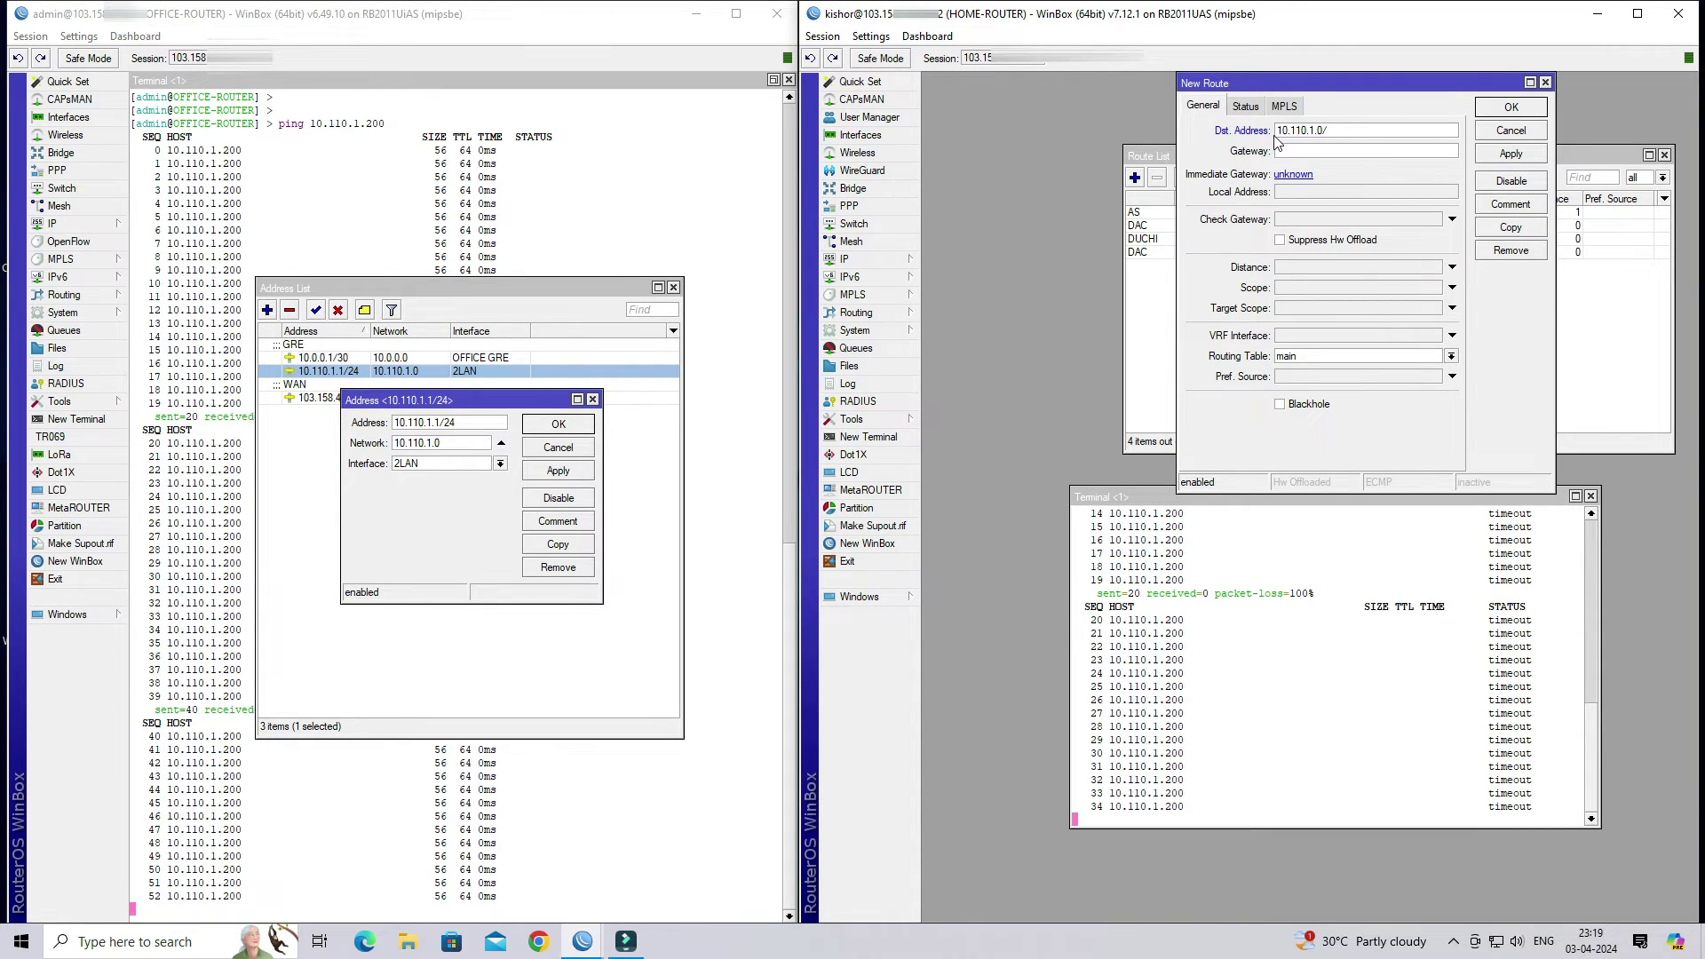
{"action": "type", "text": "24"}
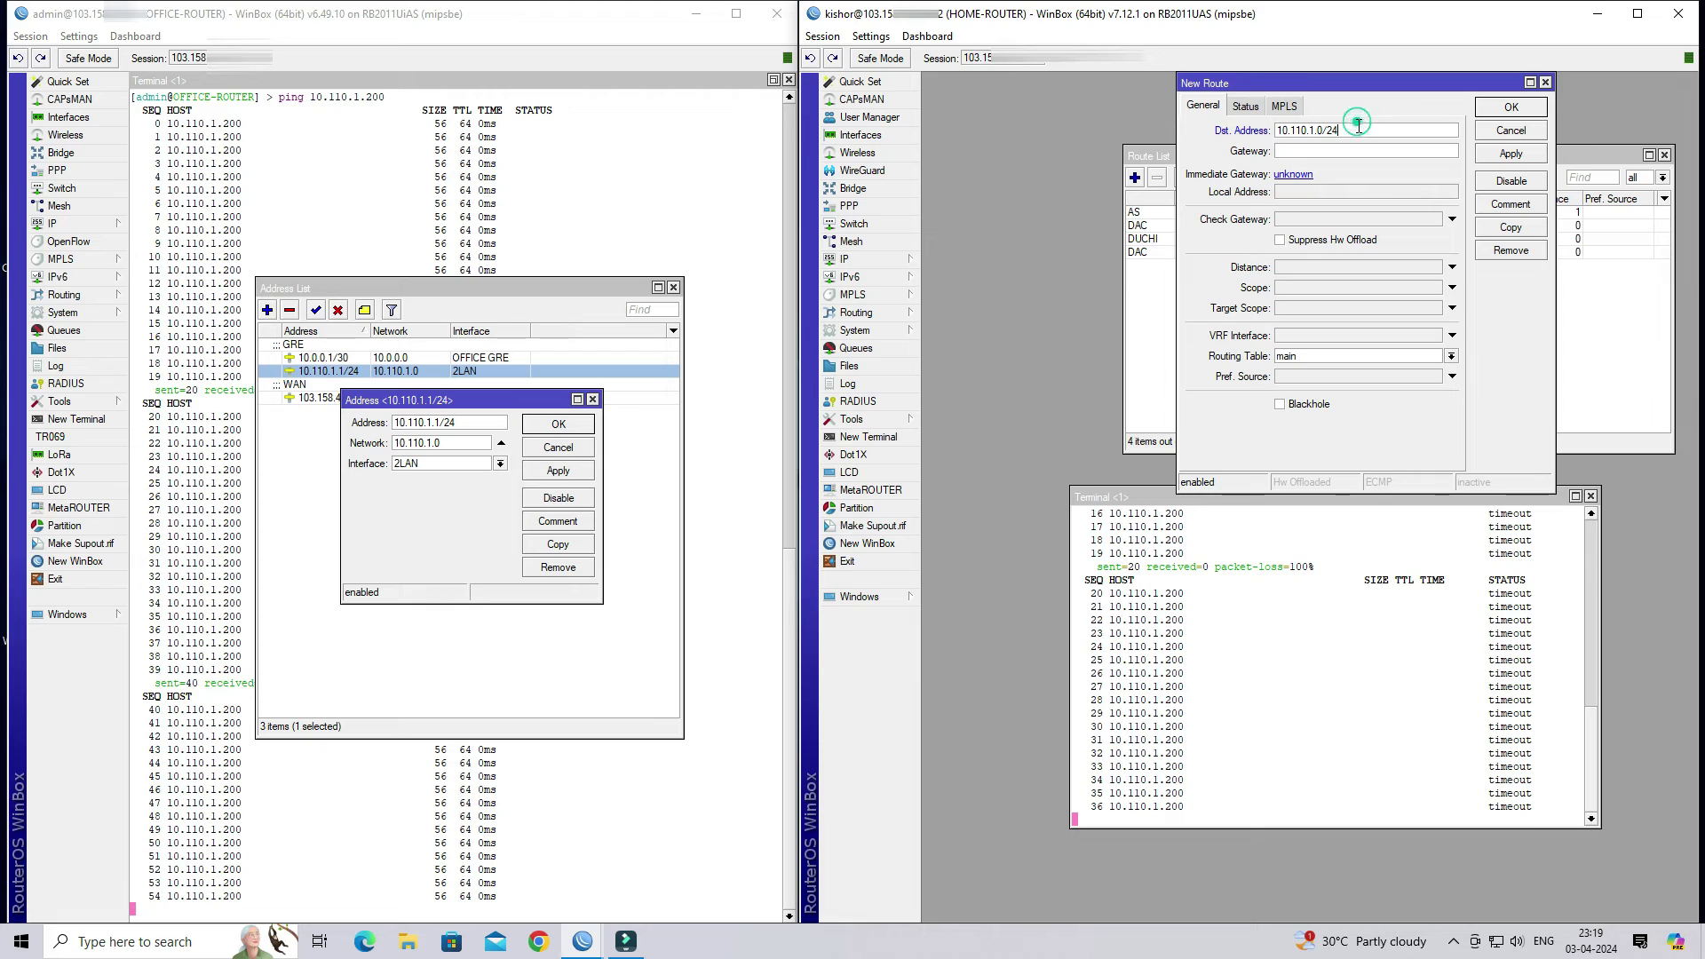
{"action": "double_click", "coordinate": [1357, 130]}
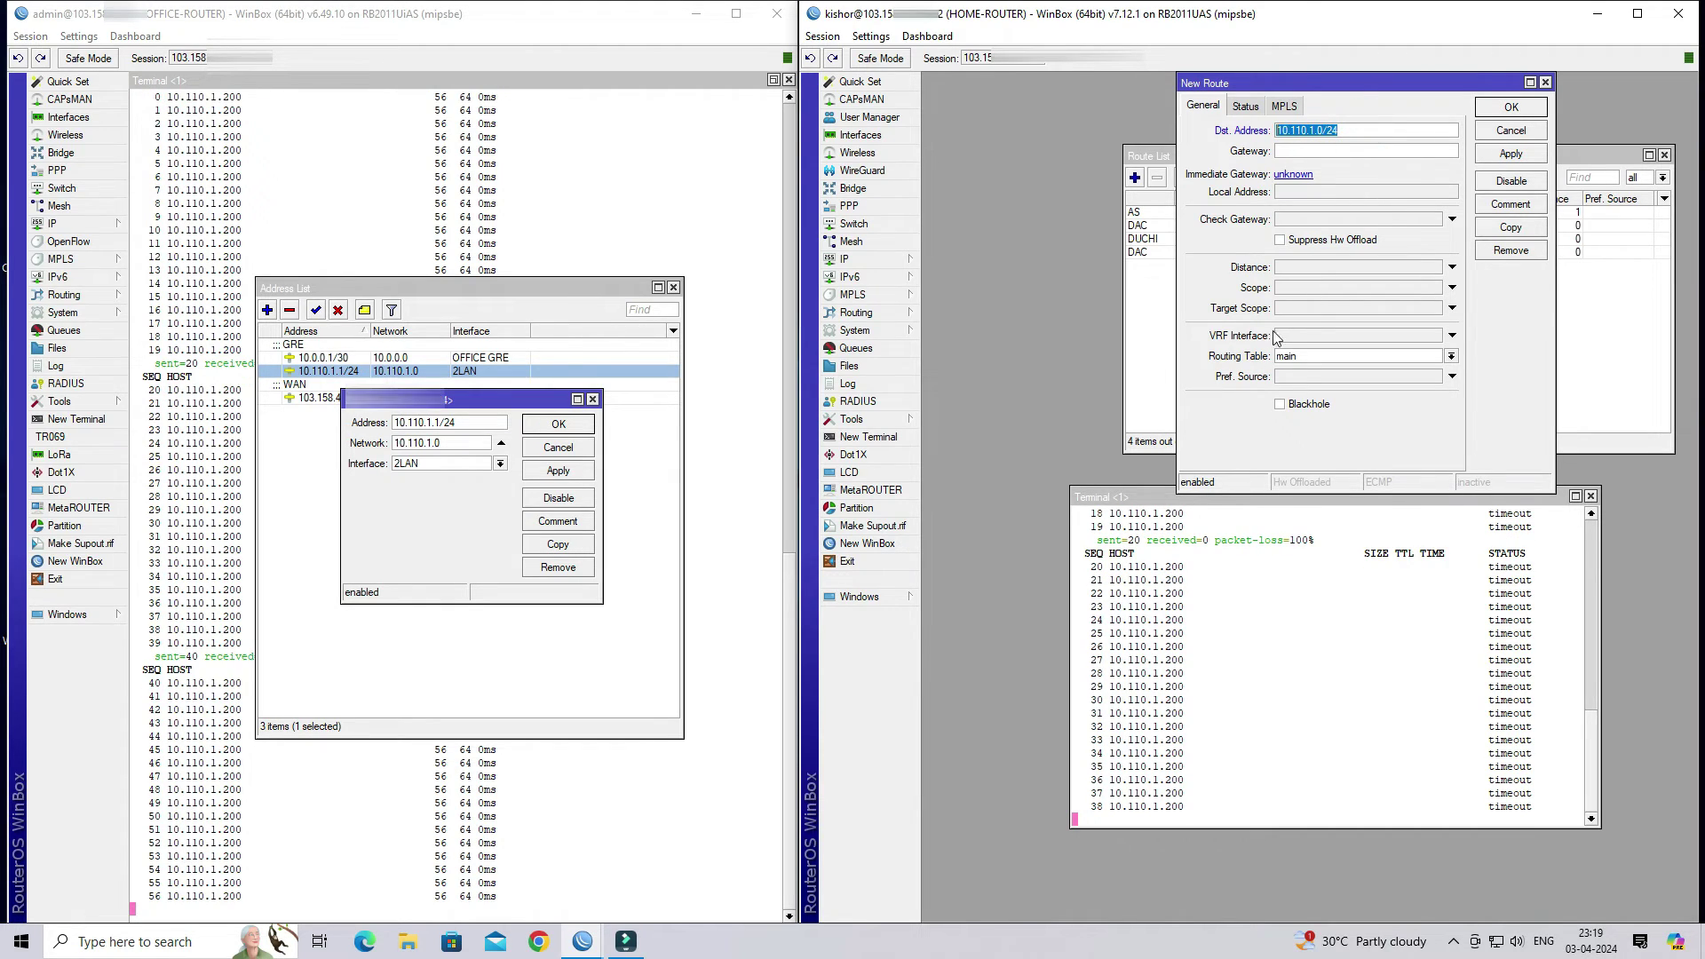
Look up the OFFICE GRE address, set the new home route's gateway to 10.0.0.1, and save the route.
{"action": "left_click", "coordinate": [557, 447]}
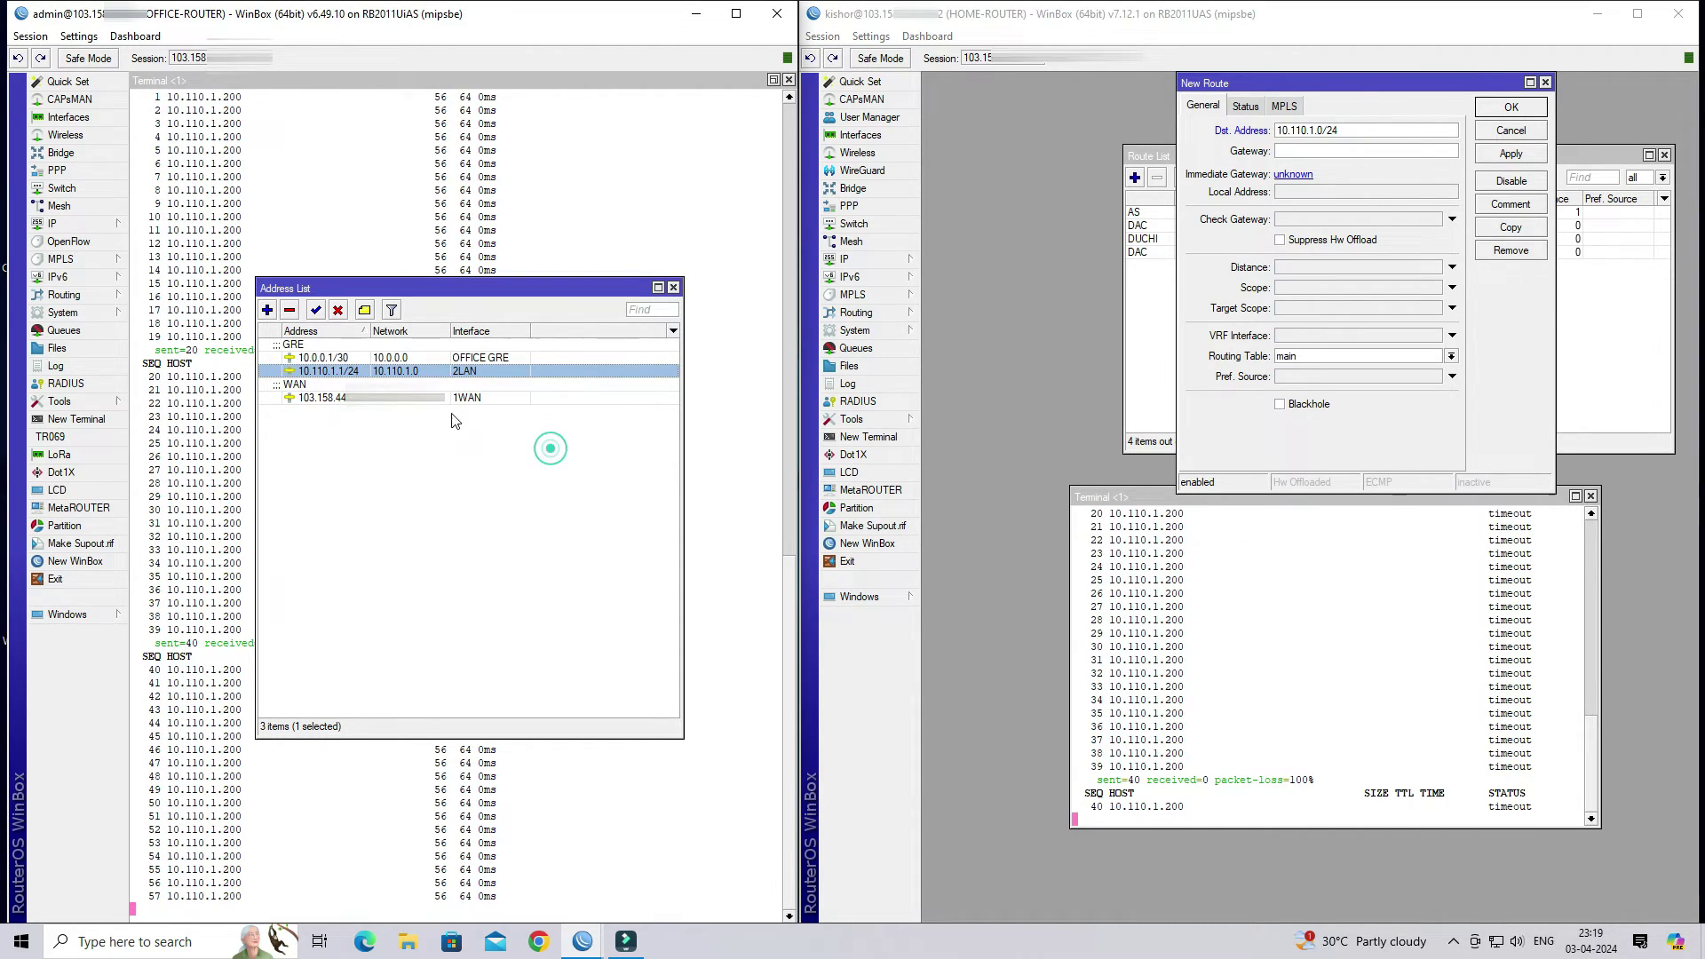
{"action": "double_click", "coordinate": [325, 358]}
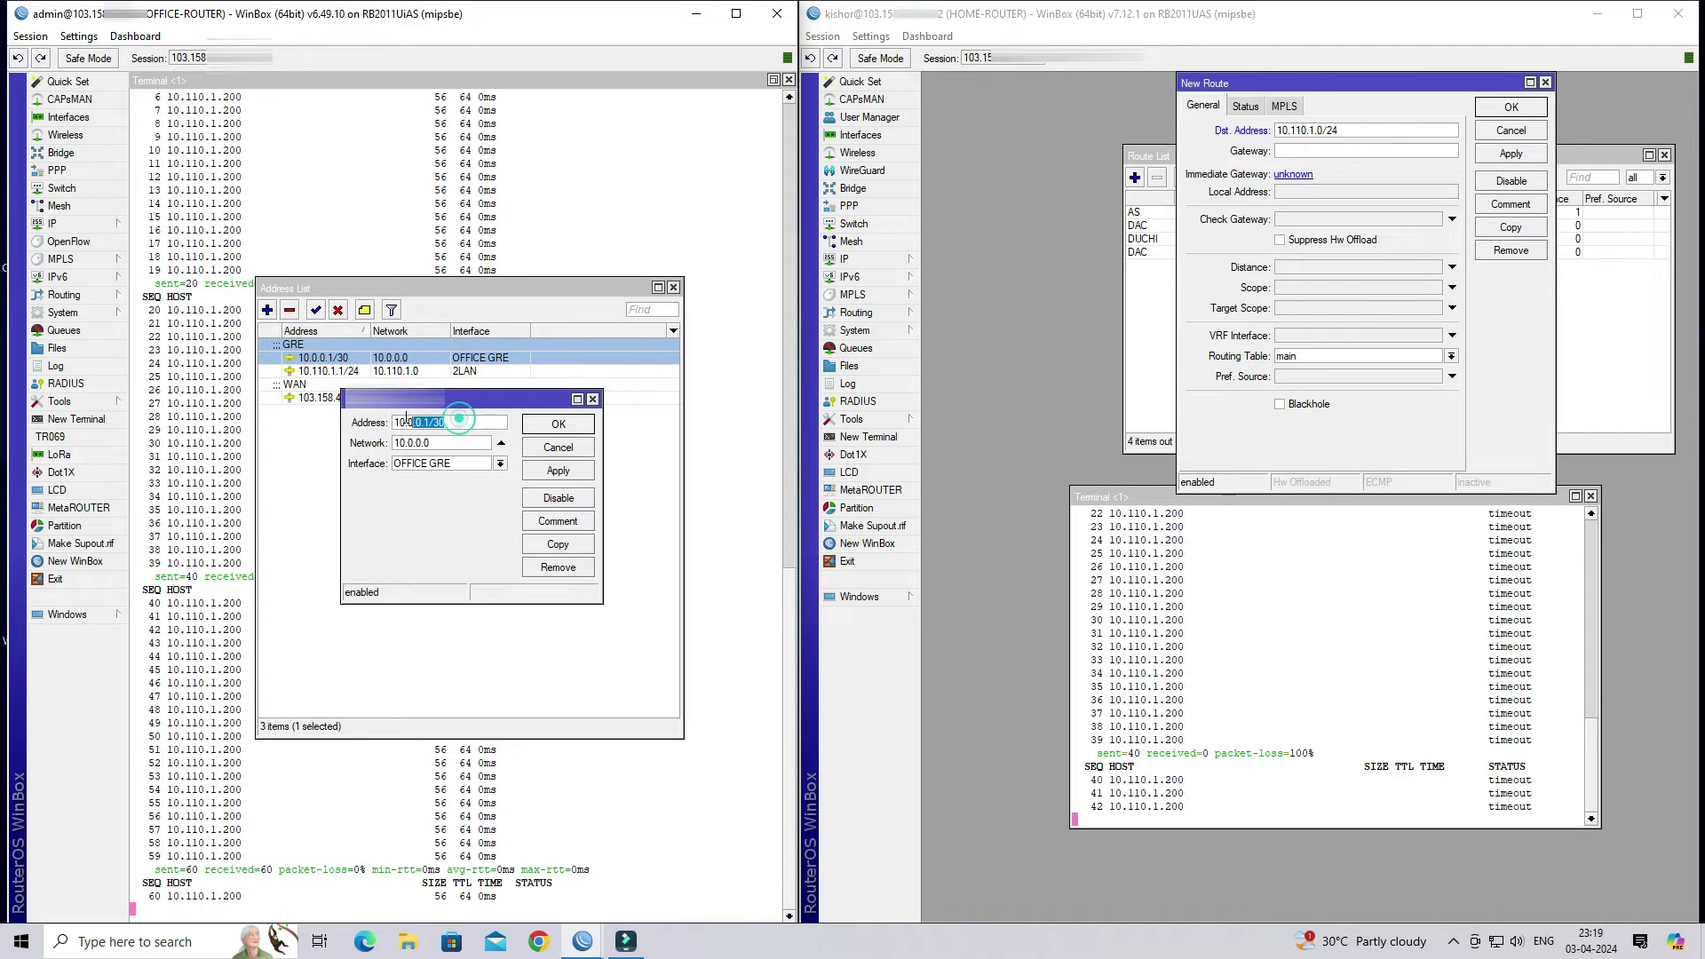
{"action": "left_click", "coordinate": [1311, 152]}
{"action": "type", "text": "10"}
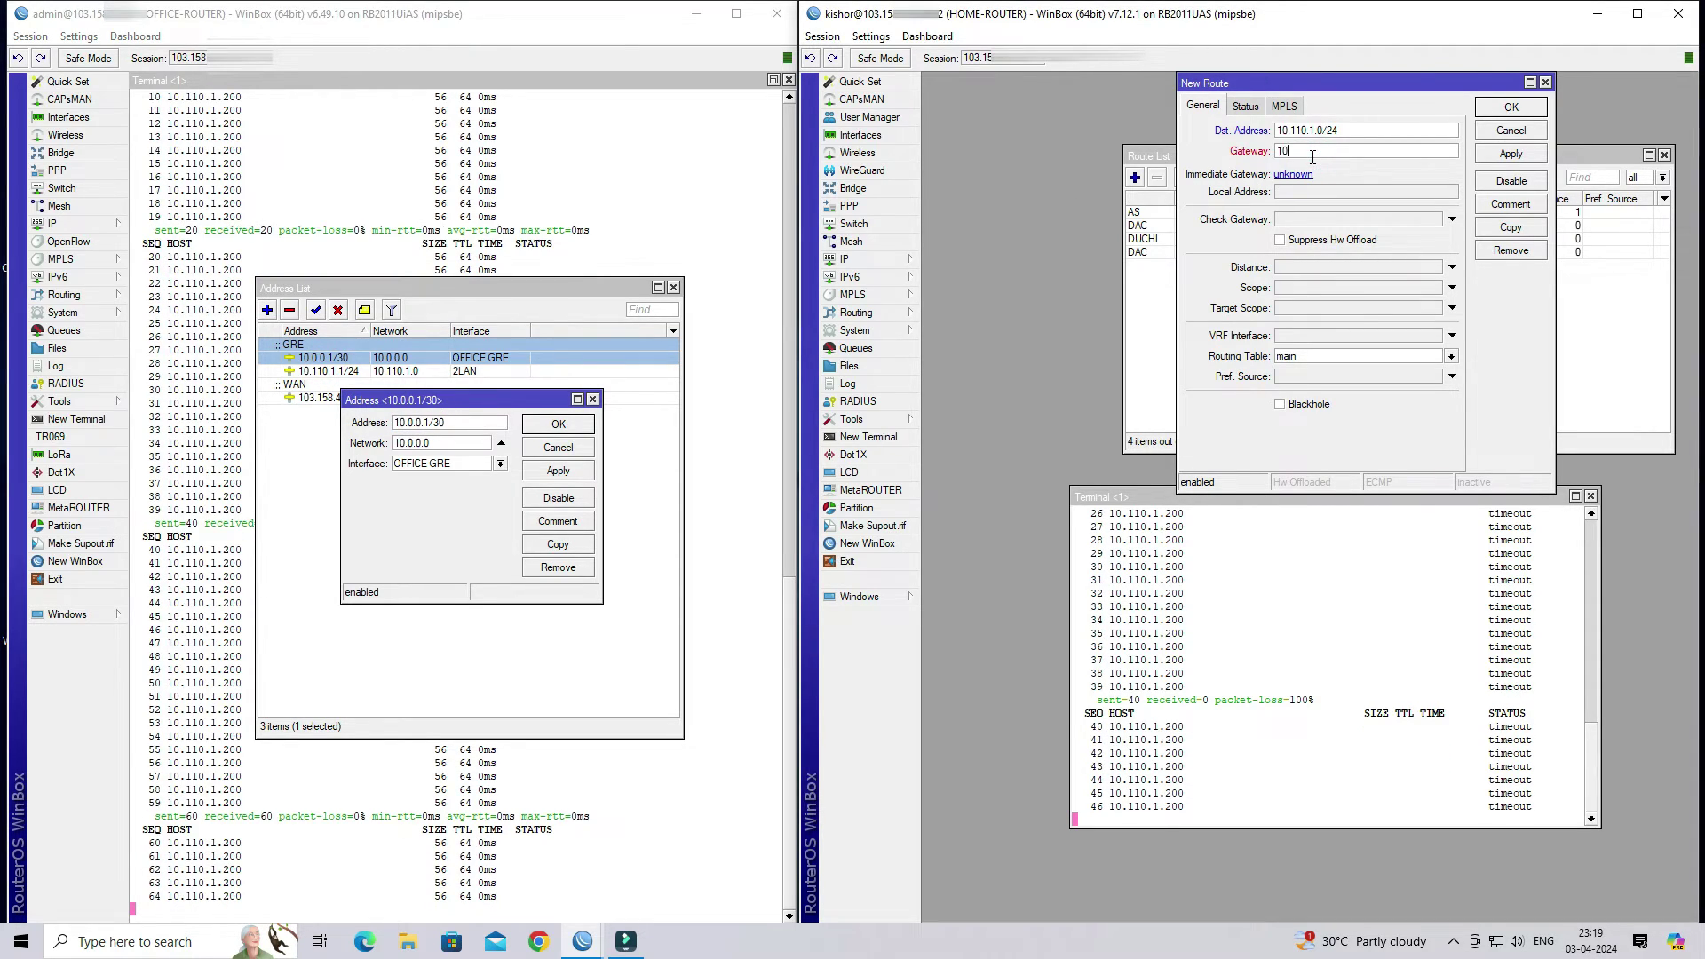
{"action": "type", "text": ".0.0.1"}
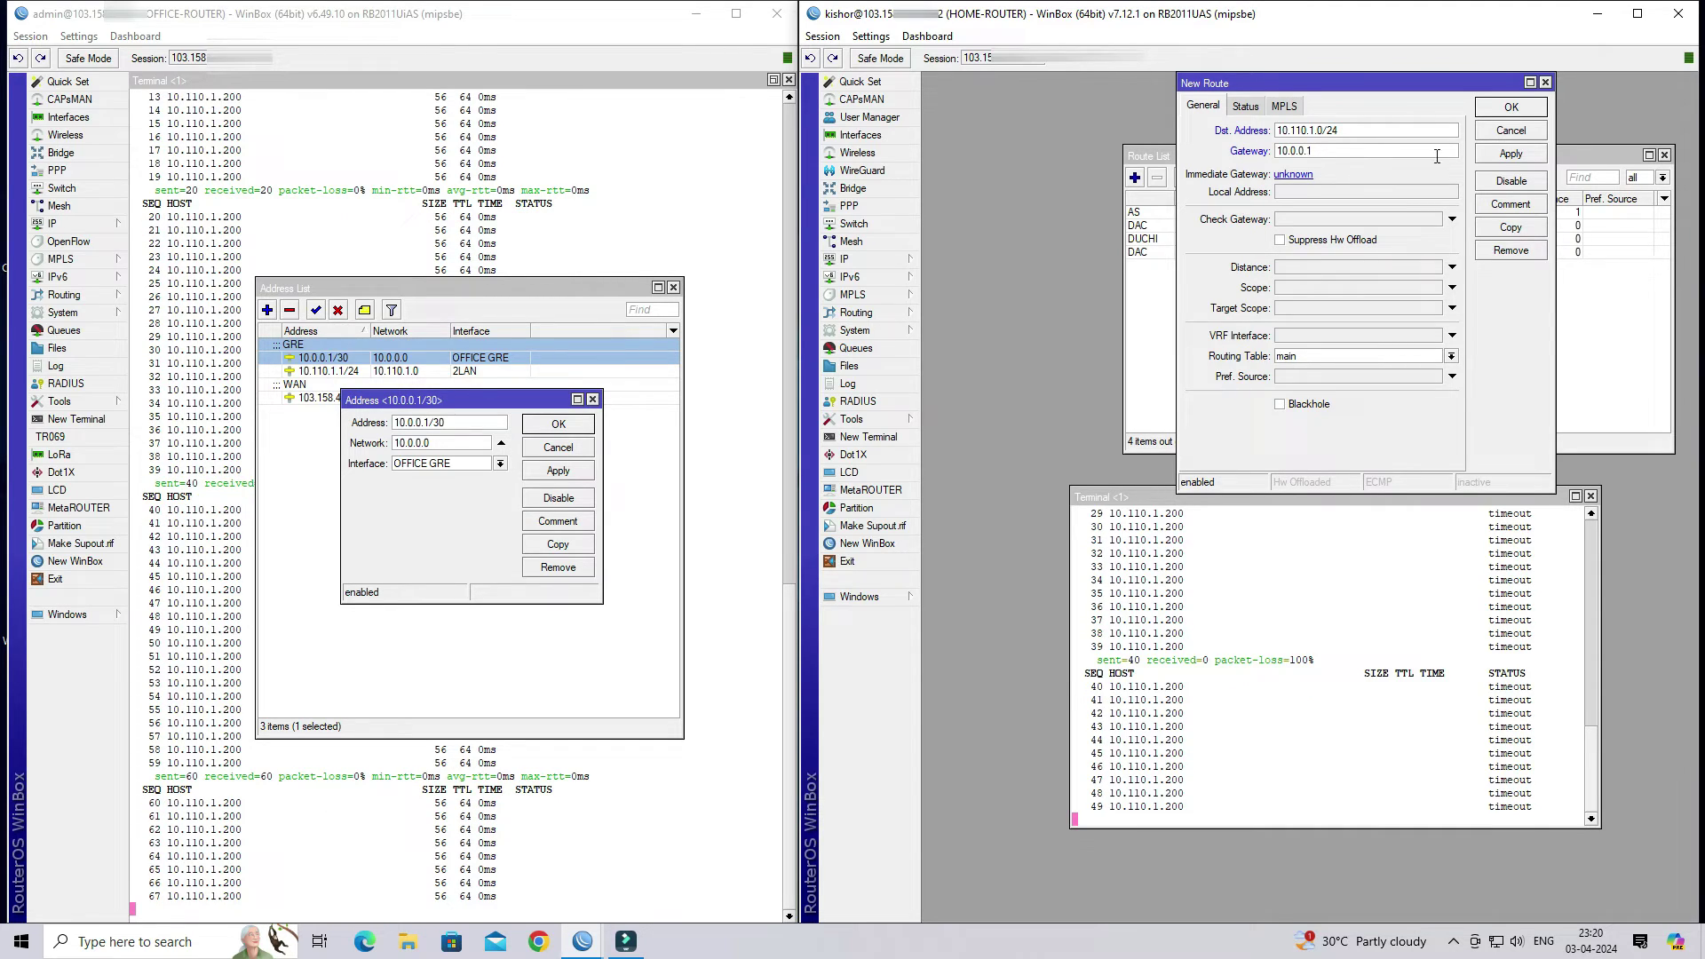
{"action": "left_click", "coordinate": [1510, 152]}
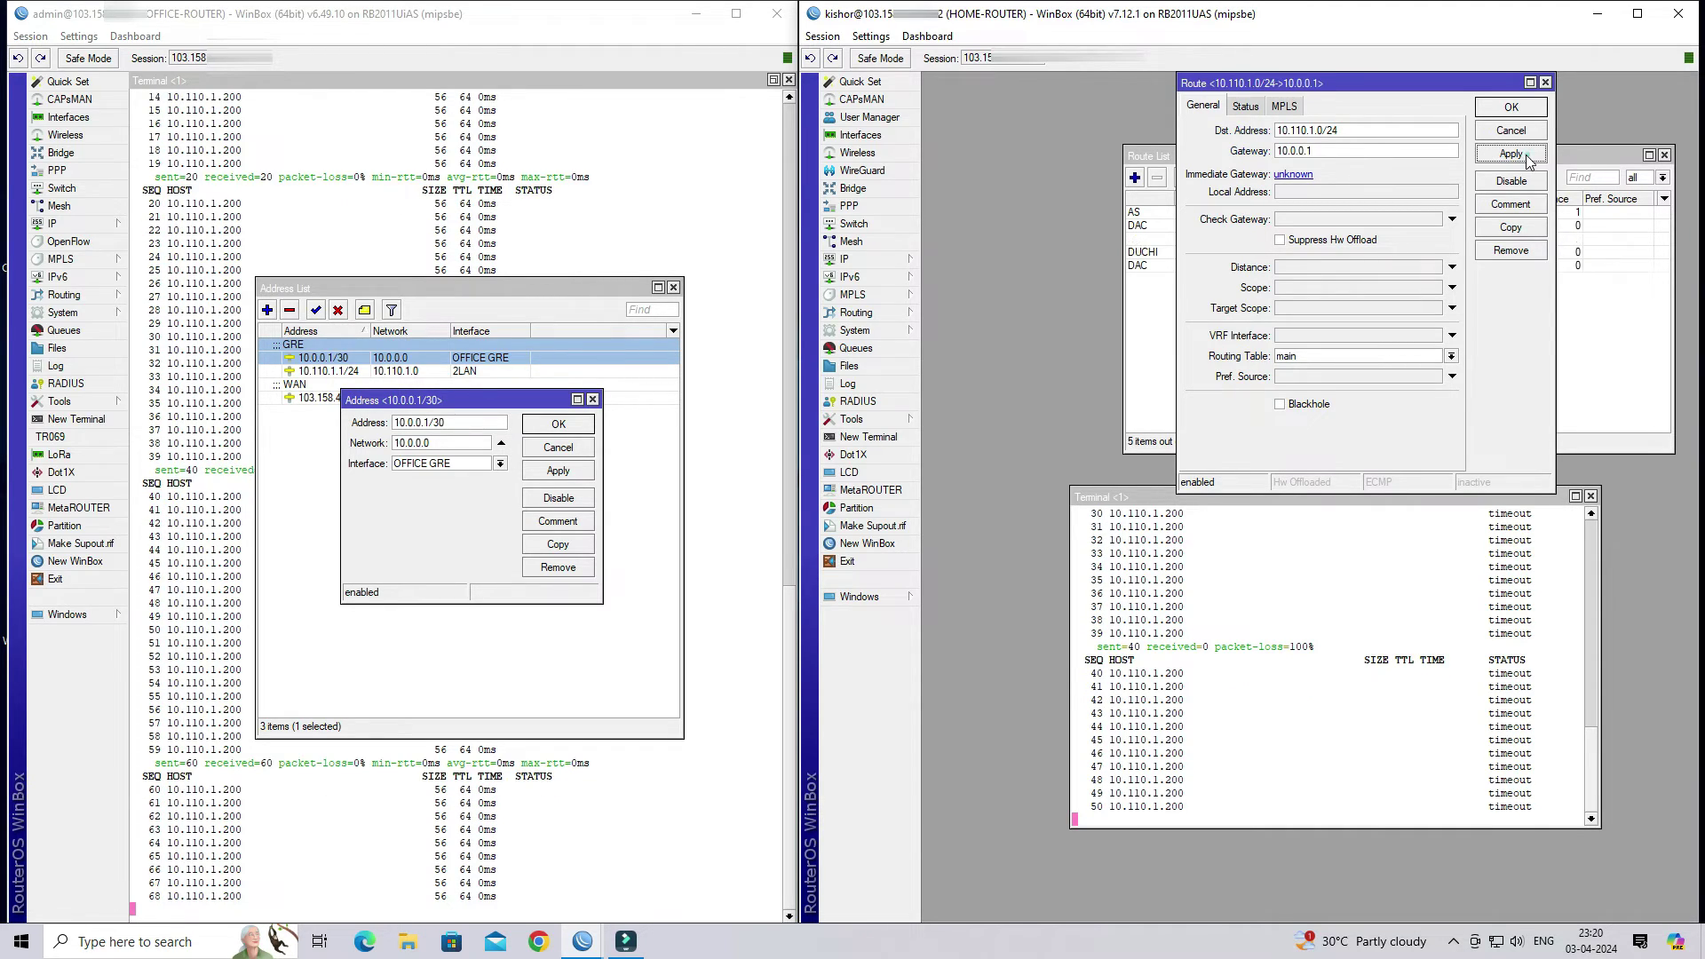
{"action": "left_click", "coordinate": [1524, 110]}
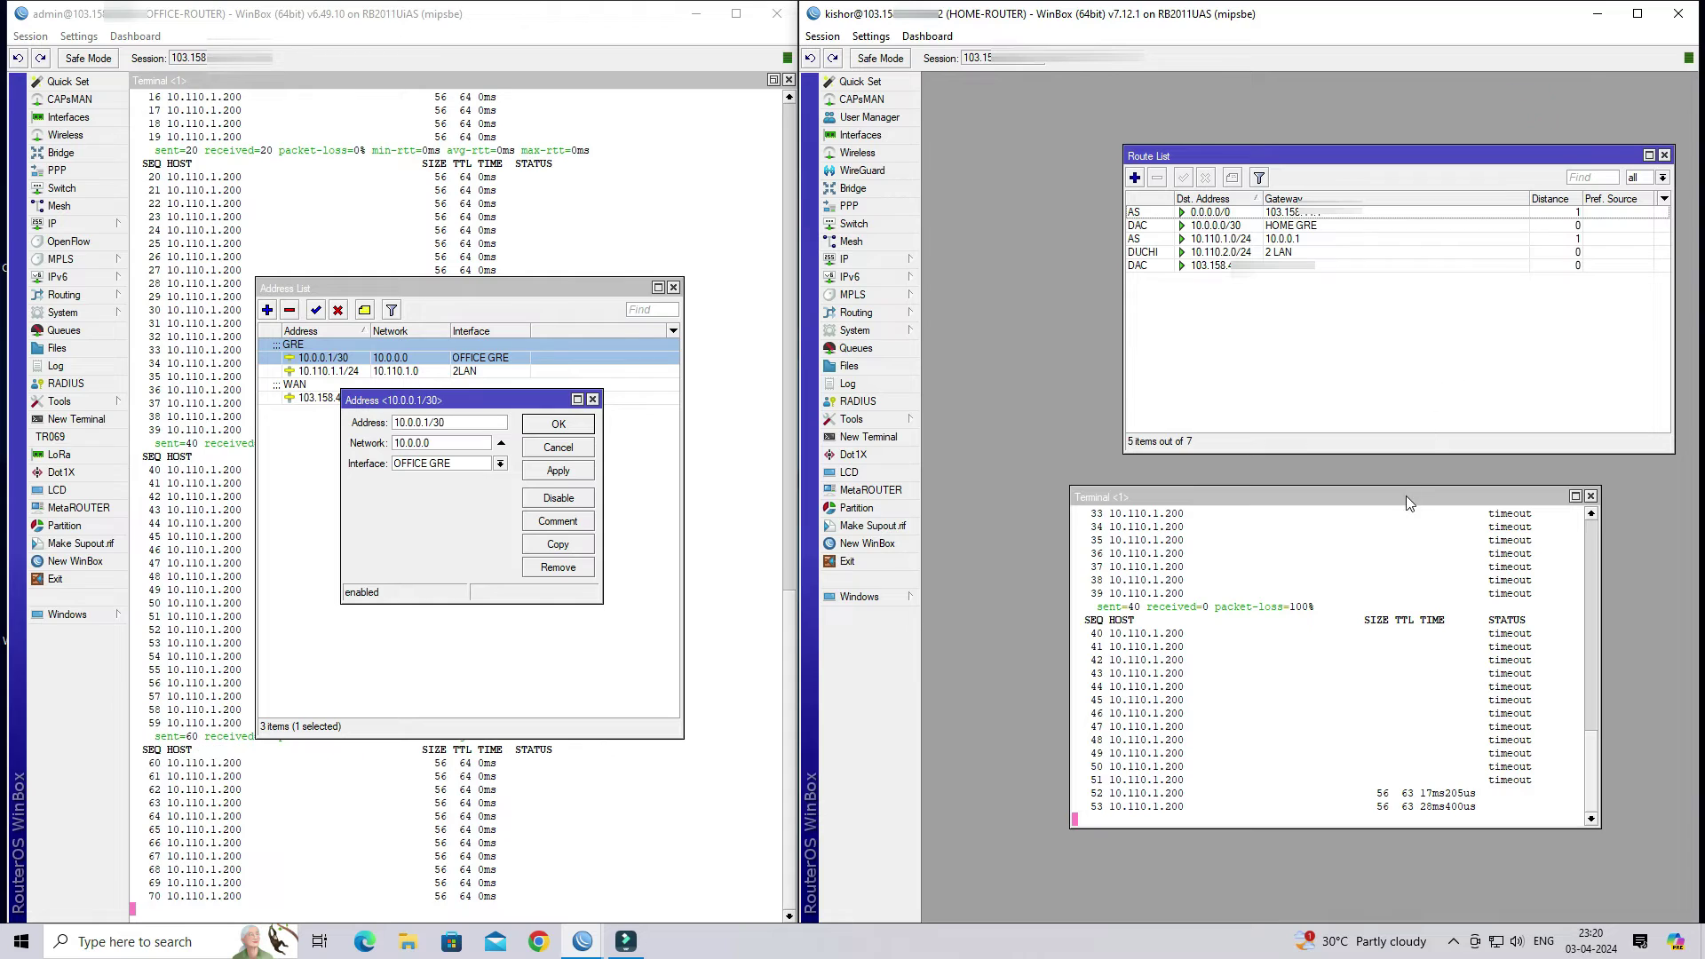
Check the running ping to 10.110.1.200 on the home router alongside the HOME GRE interface's traffic statistics.
{"action": "left_click_drag", "start_coordinate": [1405, 496], "coordinate": [1401, 344]}
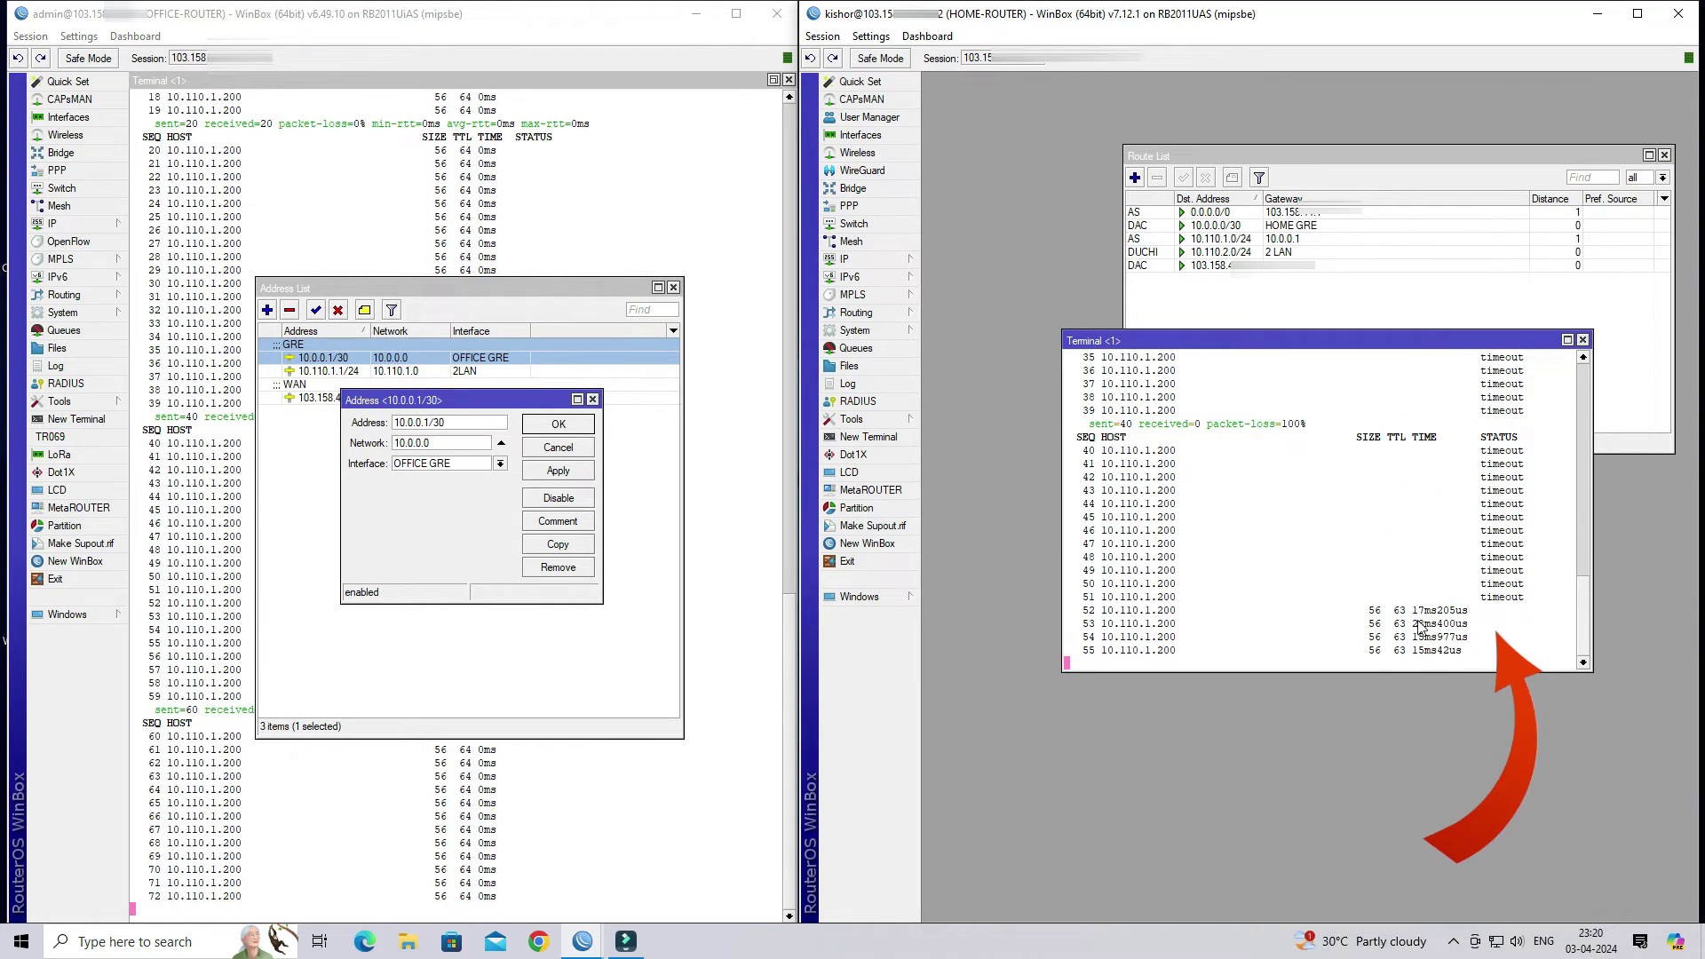
{"action": "left_click", "coordinate": [844, 258]}
{"action": "left_click", "coordinate": [861, 135]}
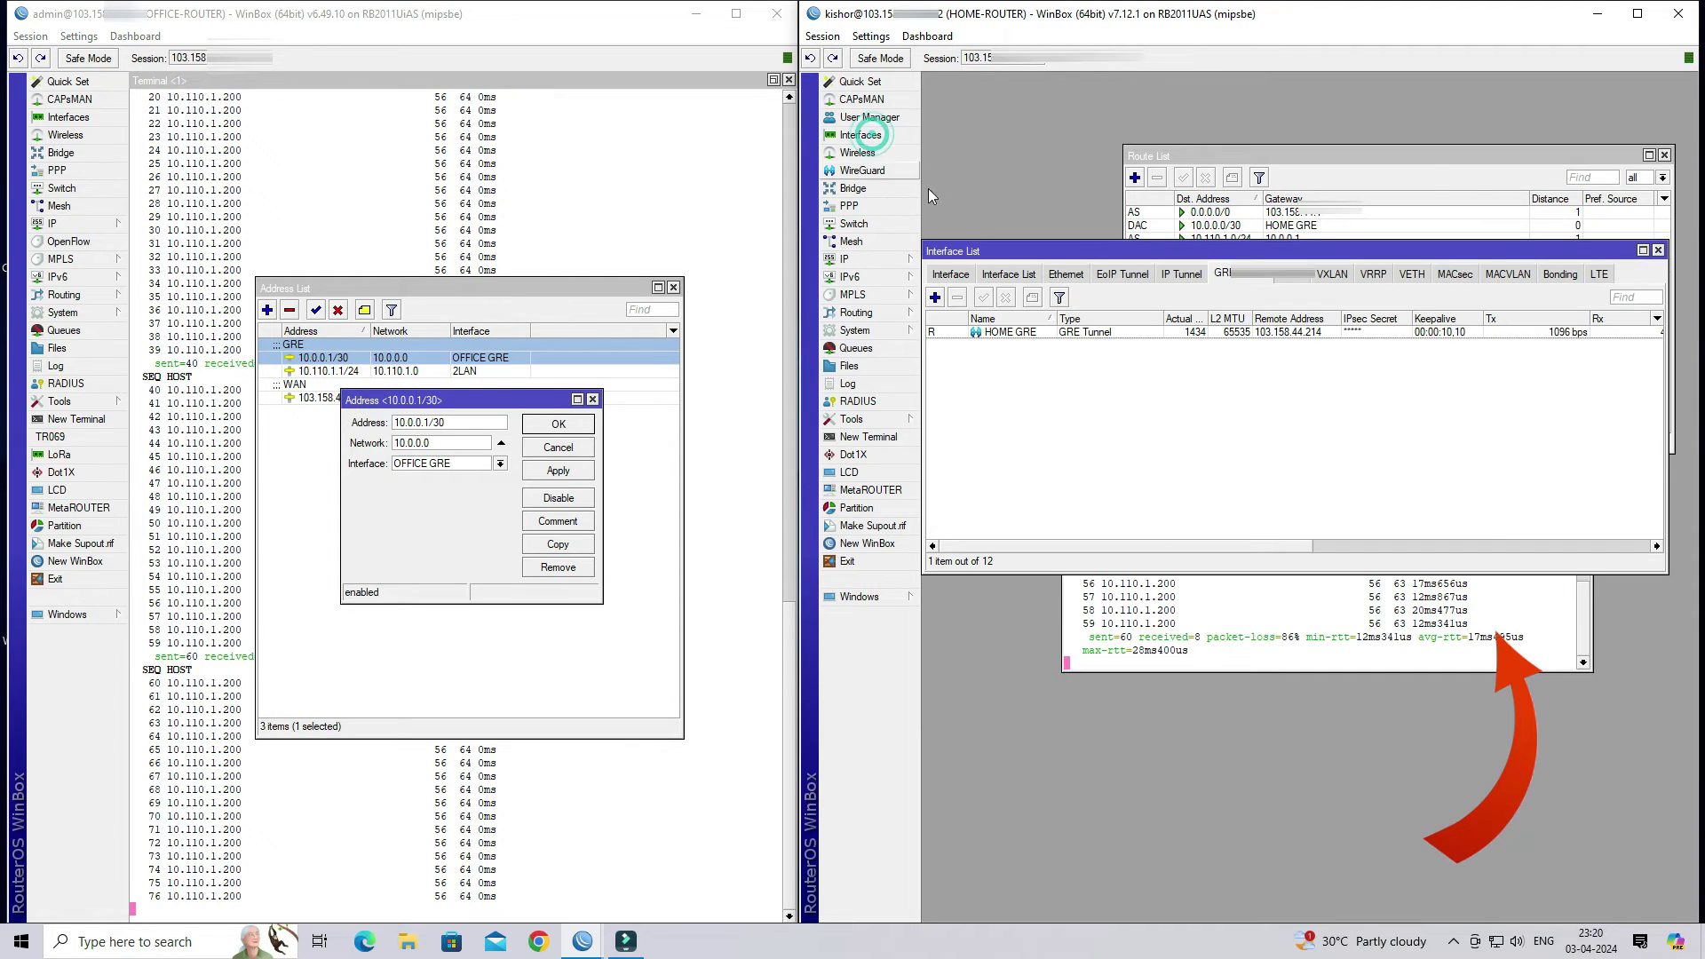
{"action": "left_click", "coordinate": [1223, 334]}
{"action": "double_click", "coordinate": [1226, 343]}
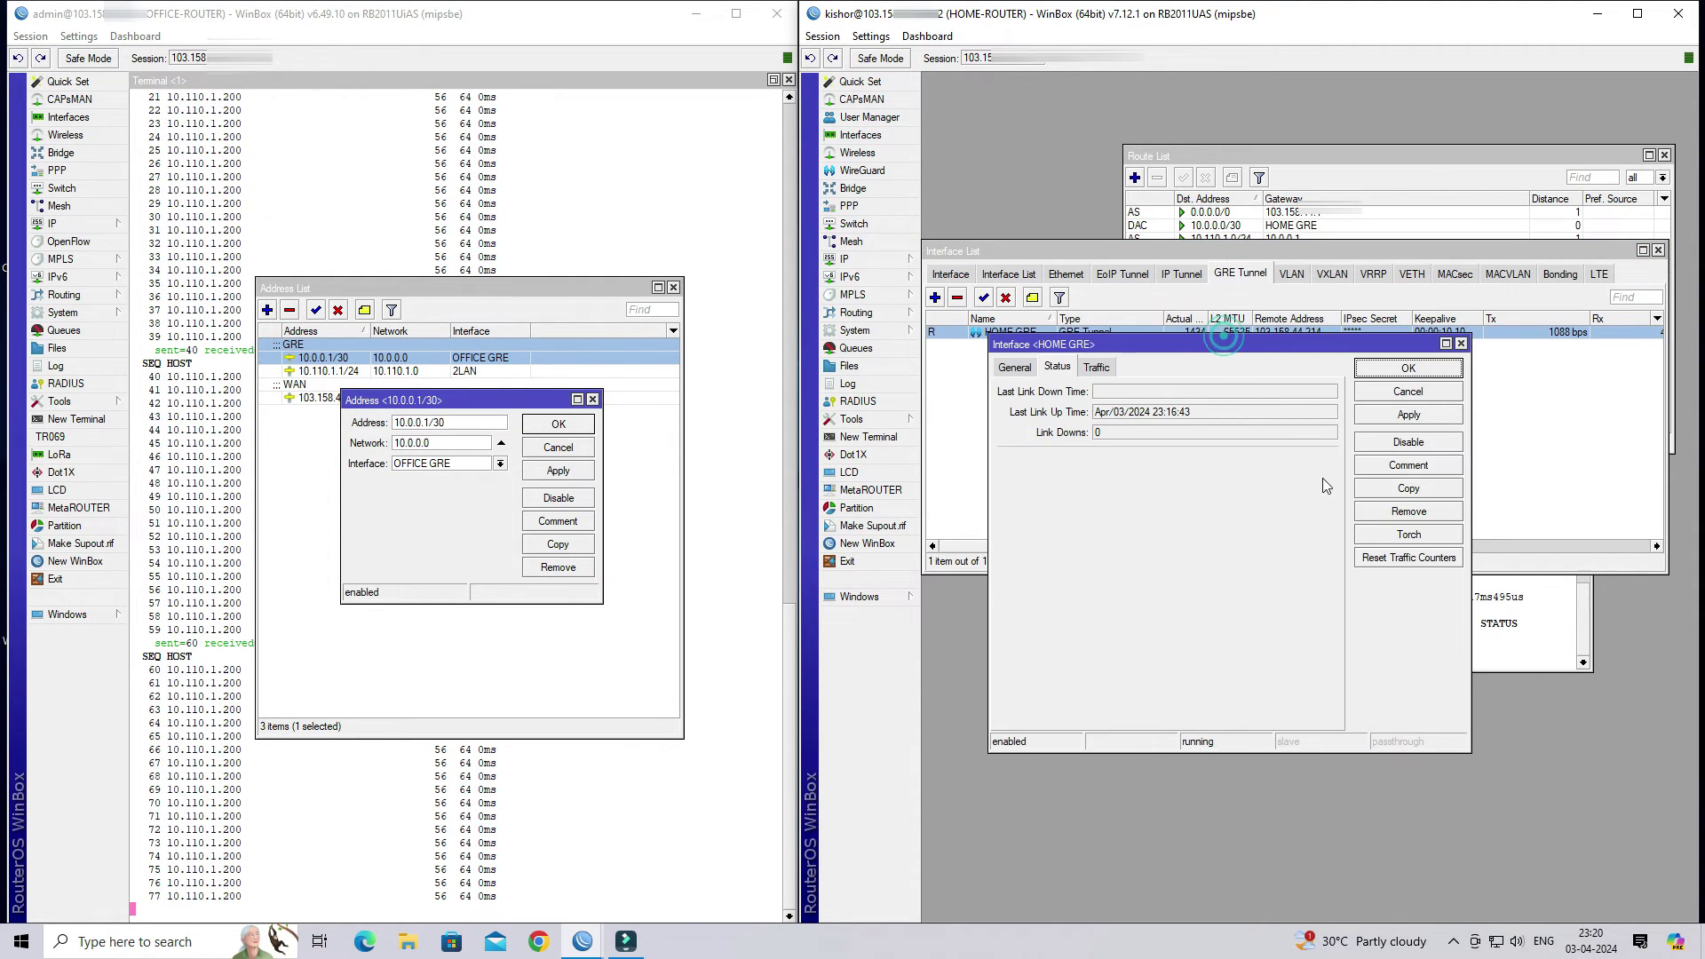
{"action": "left_click", "coordinate": [1095, 366]}
{"action": "left_click", "coordinate": [1489, 653]}
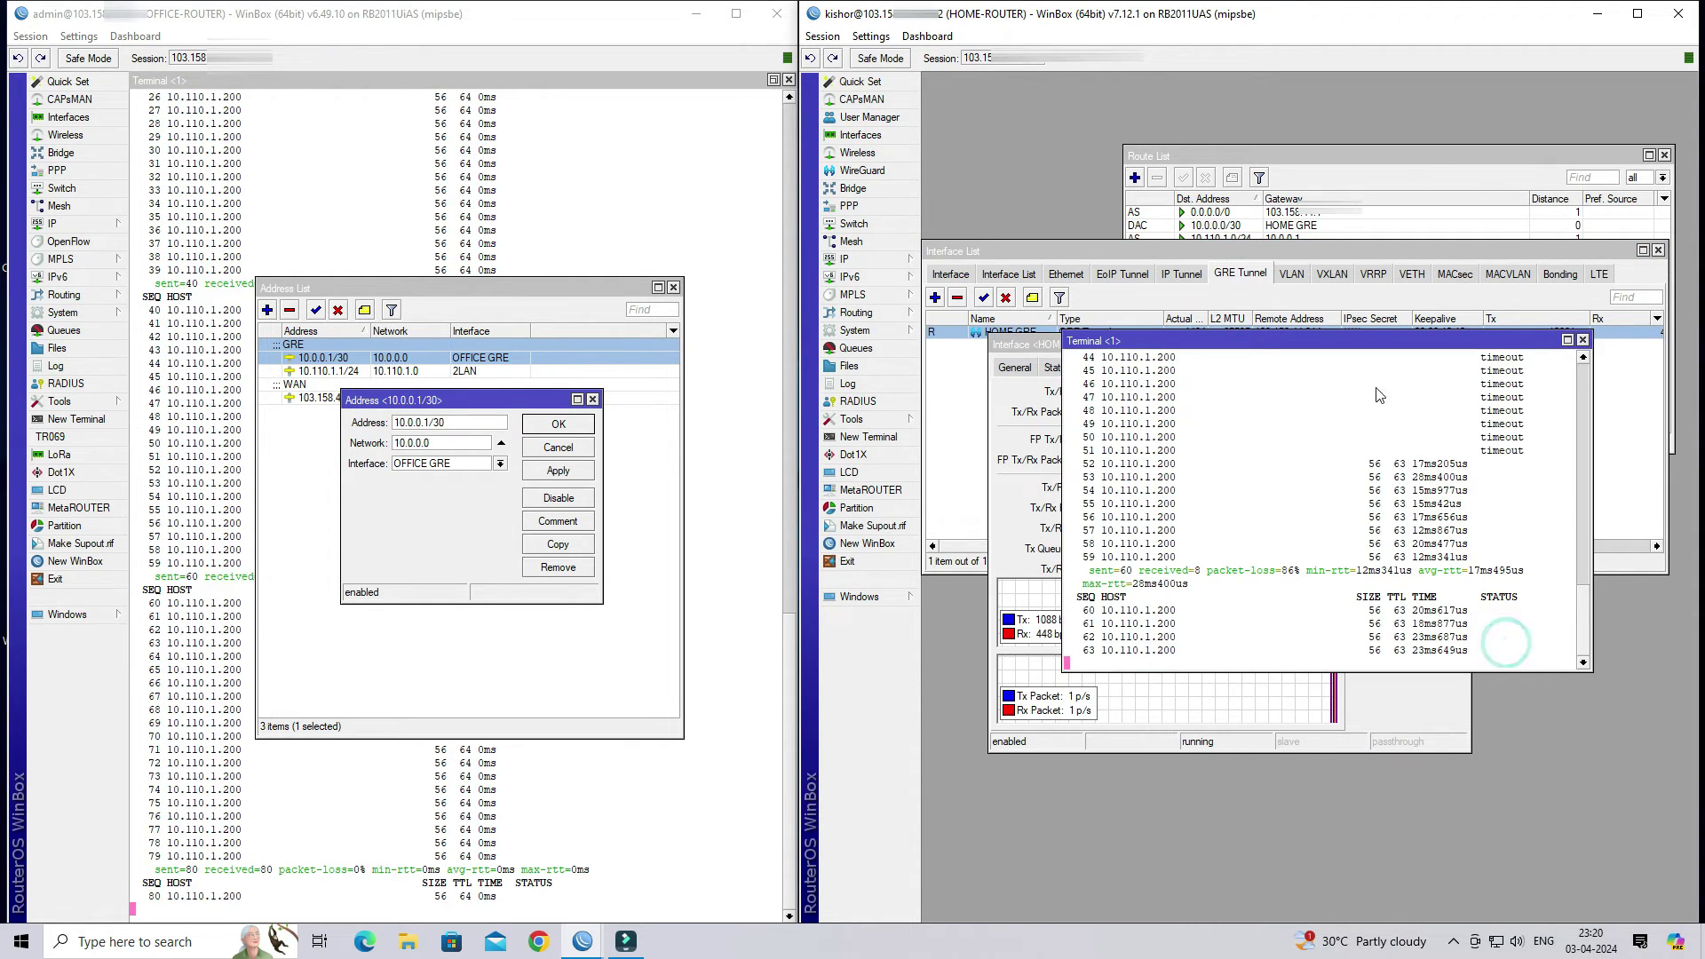
{"action": "left_click_drag", "start_coordinate": [1276, 338], "coordinate": [1370, 464]}
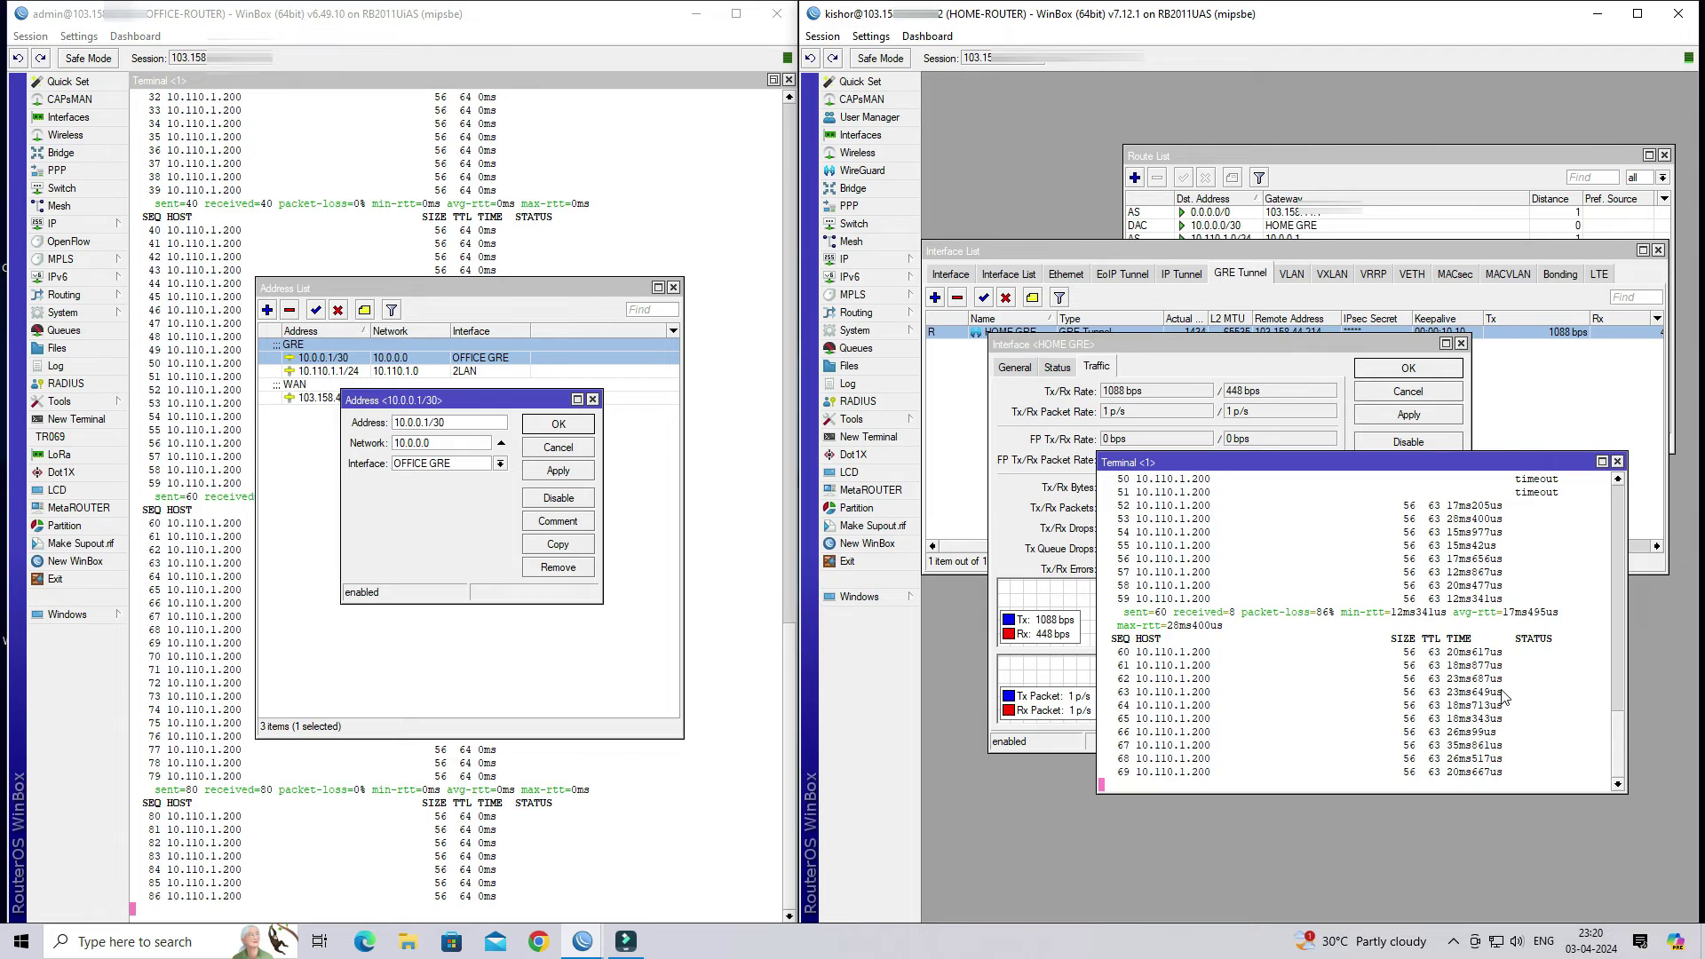
Close the home router's terminal, interface and route windows, and the office router's address windows without changes.
{"action": "left_click", "coordinate": [1617, 460]}
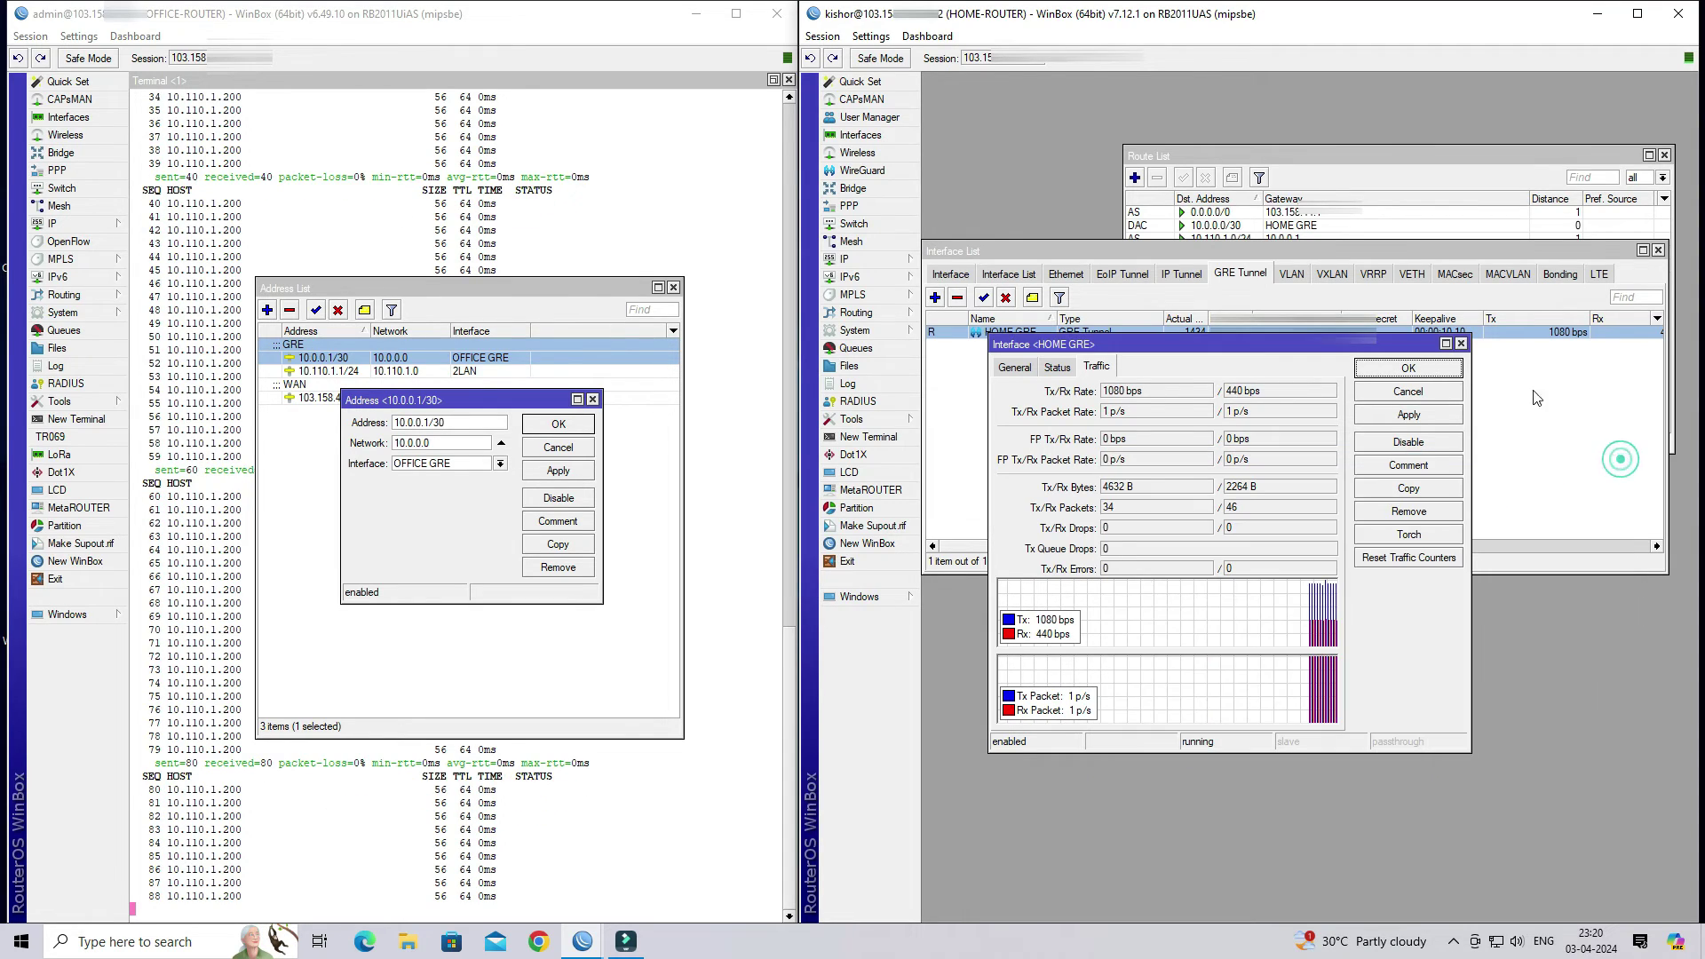
{"action": "left_click", "coordinate": [1460, 344]}
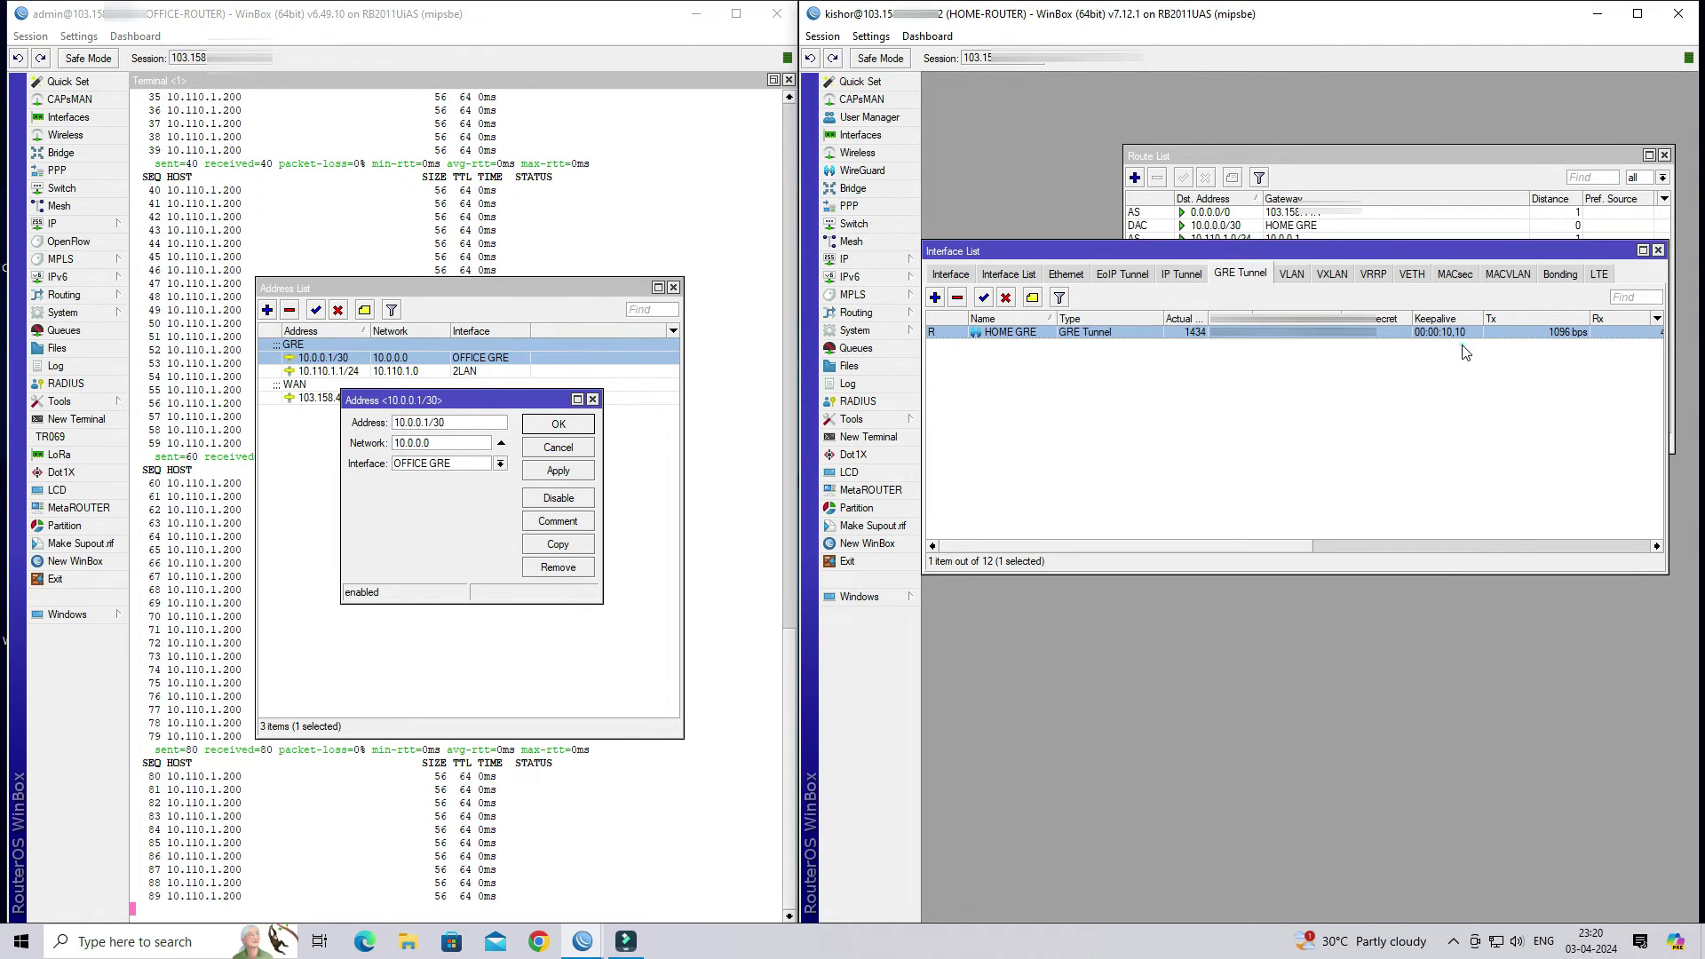
{"action": "left_click", "coordinate": [1657, 251]}
{"action": "left_click", "coordinate": [1664, 155]}
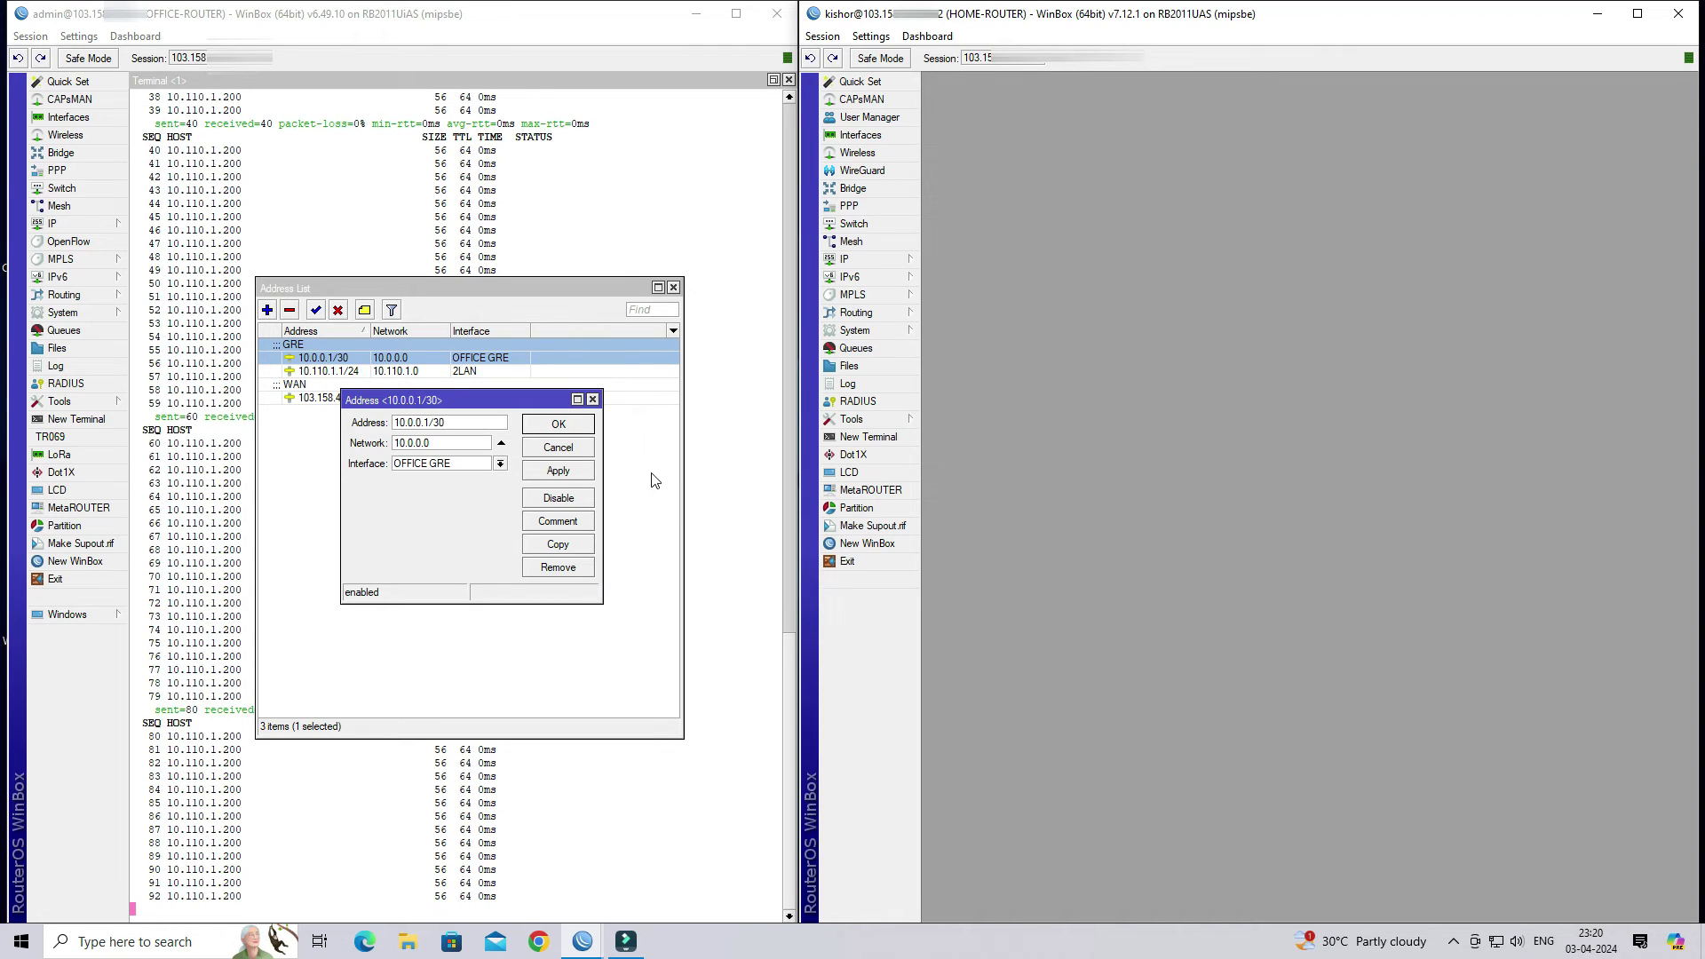
{"action": "left_click", "coordinate": [557, 447]}
{"action": "left_click", "coordinate": [673, 286]}
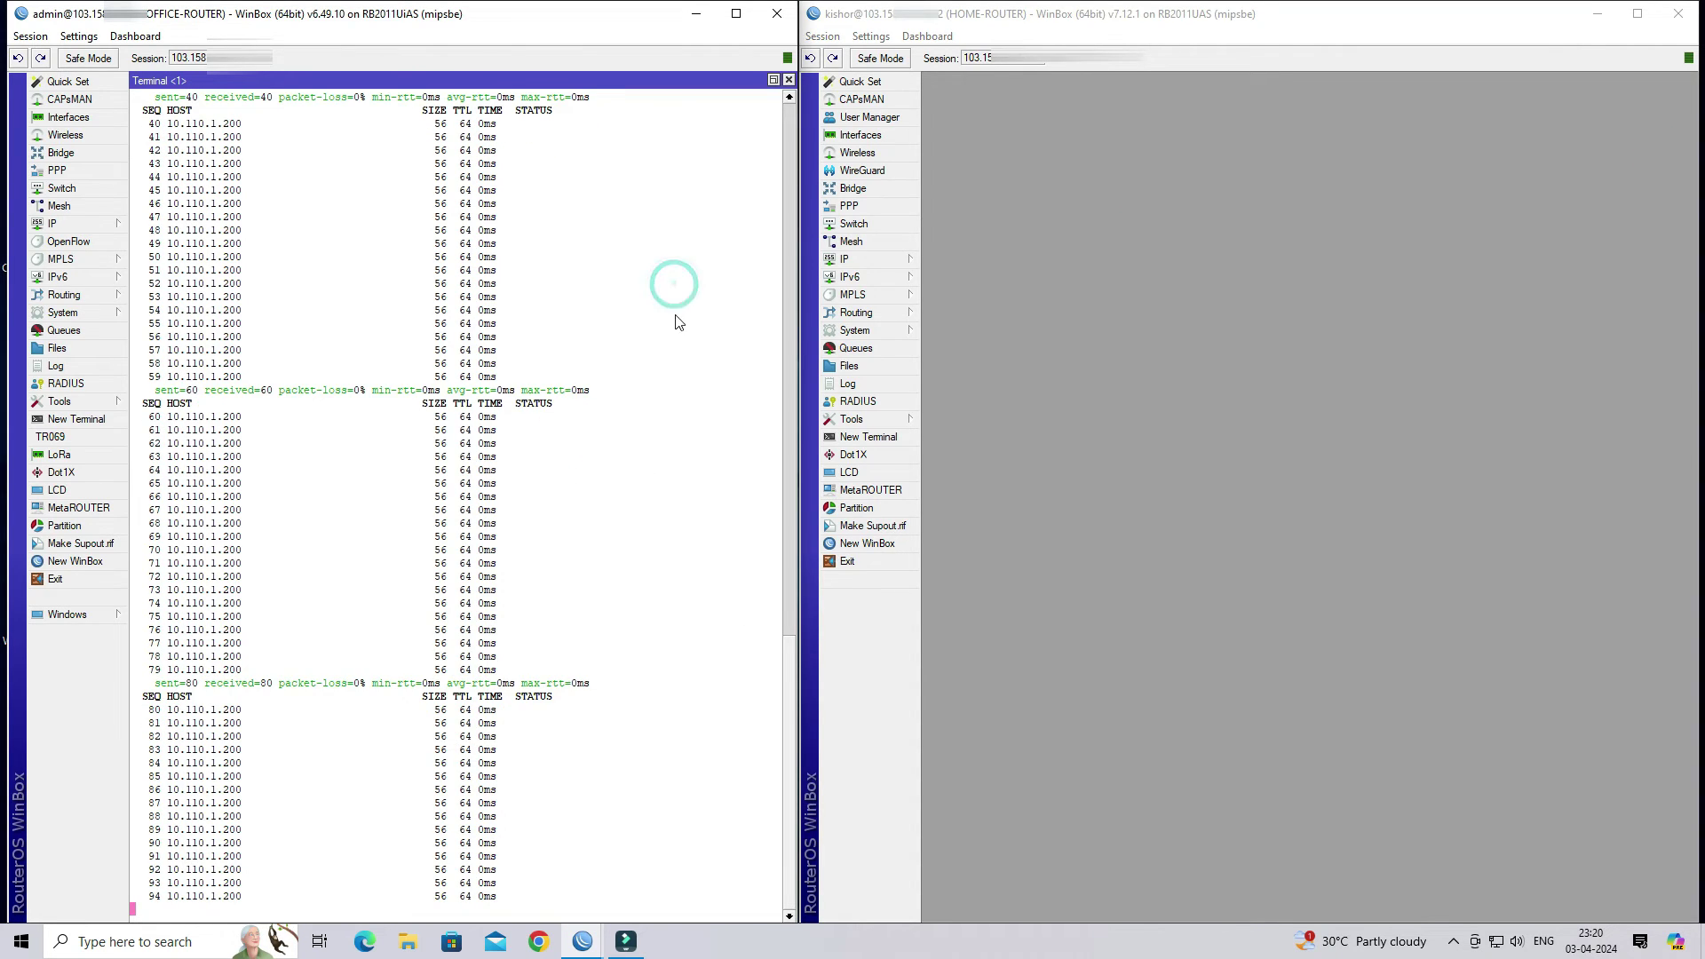